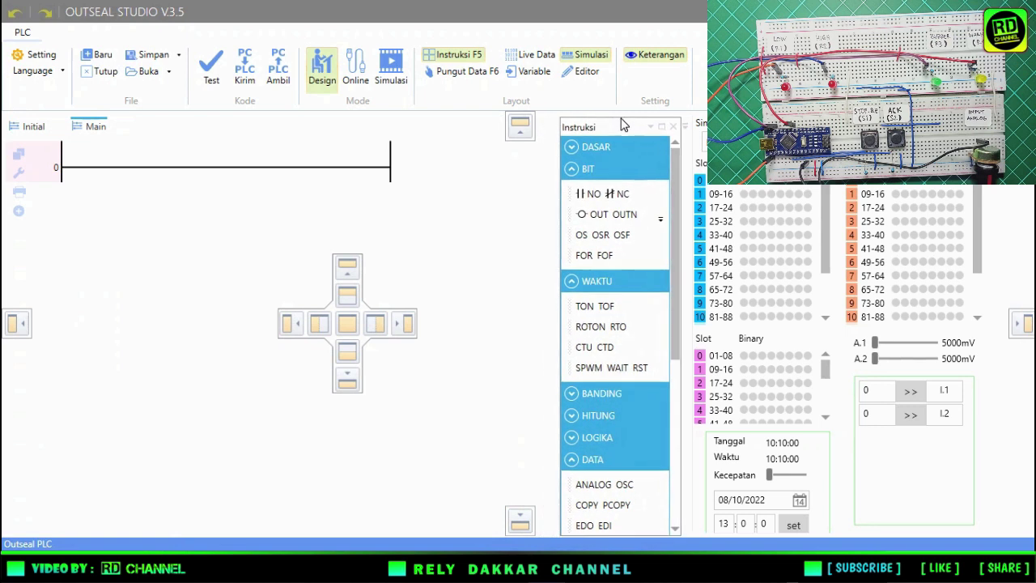
- Enlarge the ladder diagram's width through its size setting so the rung spans a wider area
{"action": "left_click", "coordinate": [438, 186]}
{"action": "left_click", "coordinate": [16, 184]}
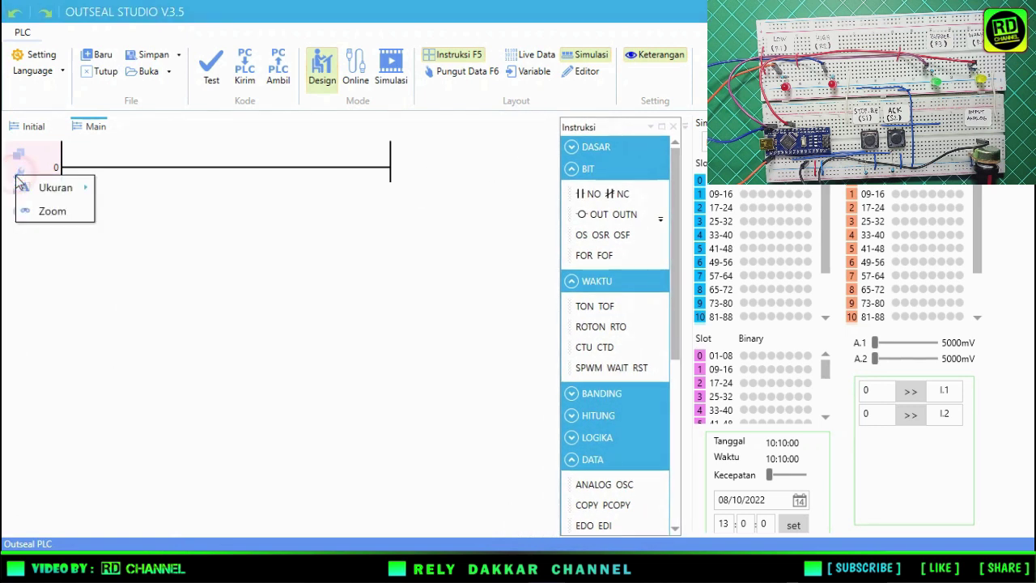
{"action": "mouse_move", "coordinate": [59, 187]}
{"action": "left_click", "coordinate": [120, 258]}
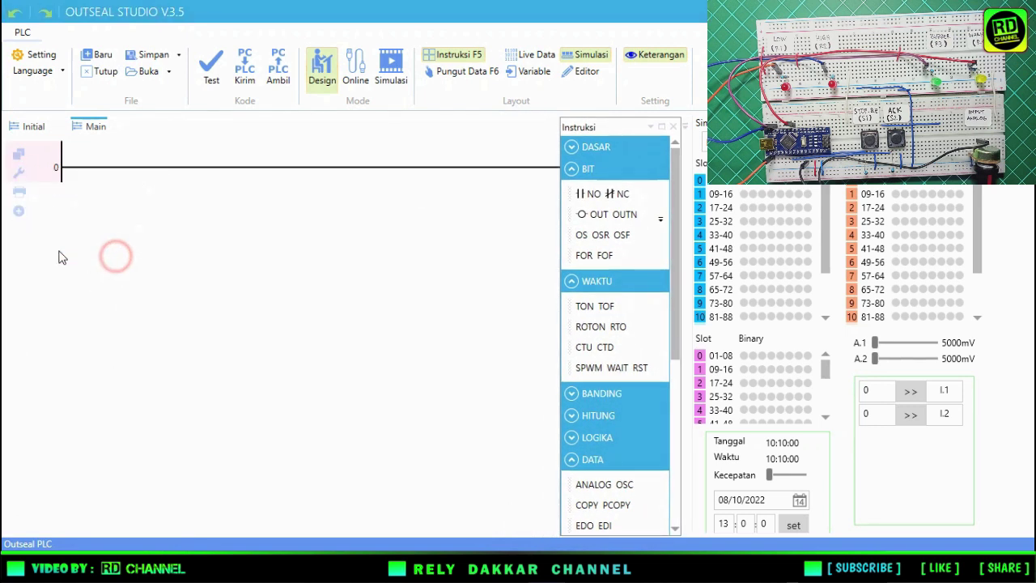
- Move the floating instruction palette clear of the ladder diagram and hide the simulation panel
{"action": "left_click_drag", "start_coordinate": [602, 128], "coordinate": [637, 131]}
{"action": "left_click", "coordinate": [594, 55]}
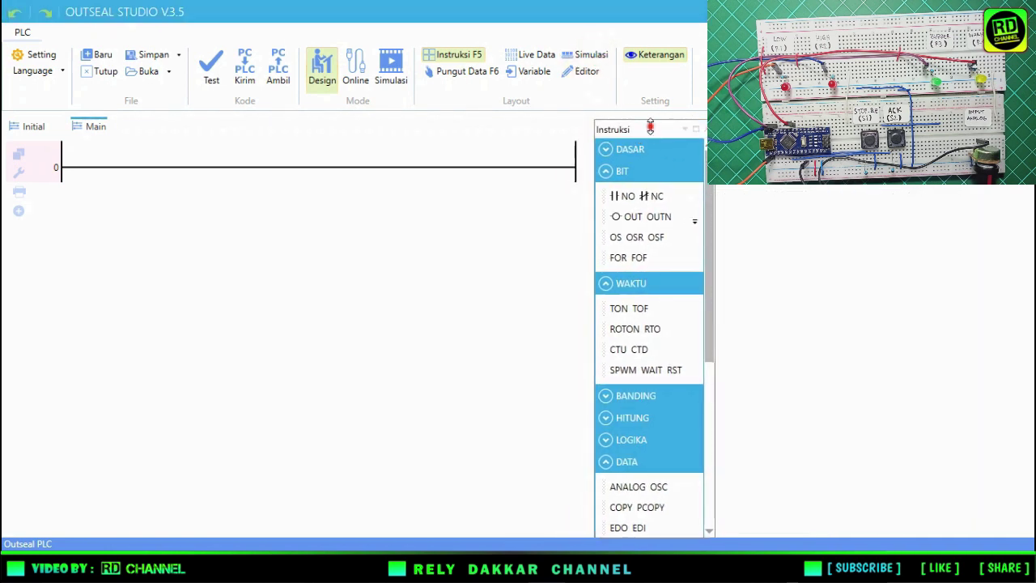
{"action": "left_click_drag", "start_coordinate": [653, 138], "coordinate": [658, 133]}
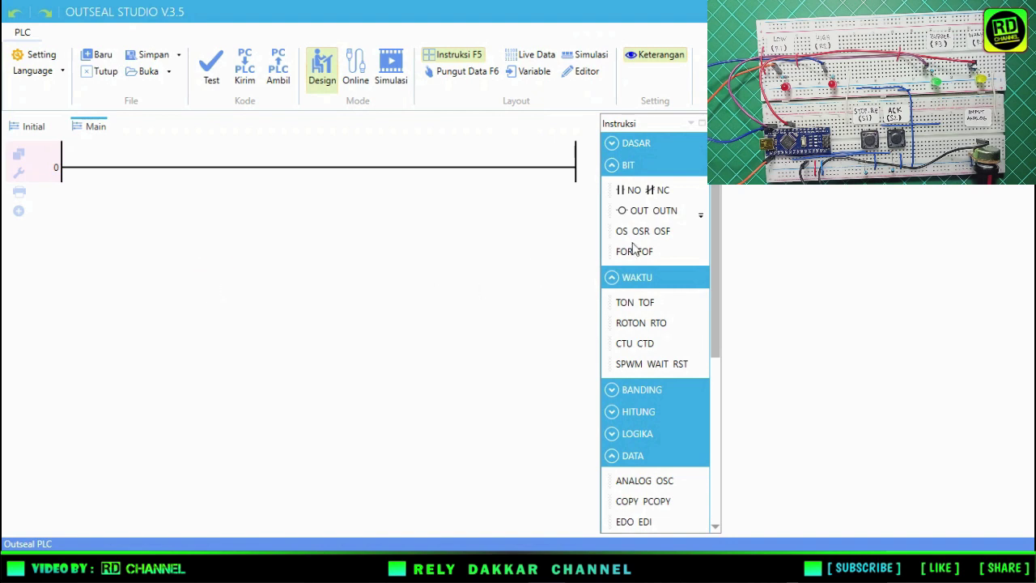
- Place an ANALOG instruction from the data group on rung 0
{"action": "left_click", "coordinate": [612, 165]}
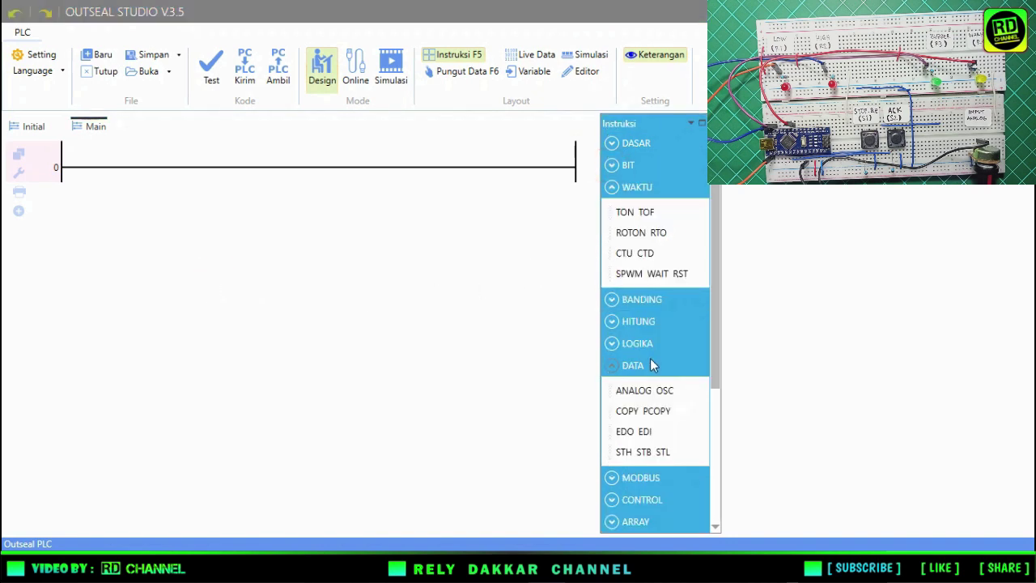
{"action": "mouse_move", "coordinate": [643, 393]}
{"action": "left_mouse_down"}
{"action": "mouse_move", "coordinate": [116, 210]}
{"action": "mouse_move", "coordinate": [83, 171]}
{"action": "left_mouse_up"}
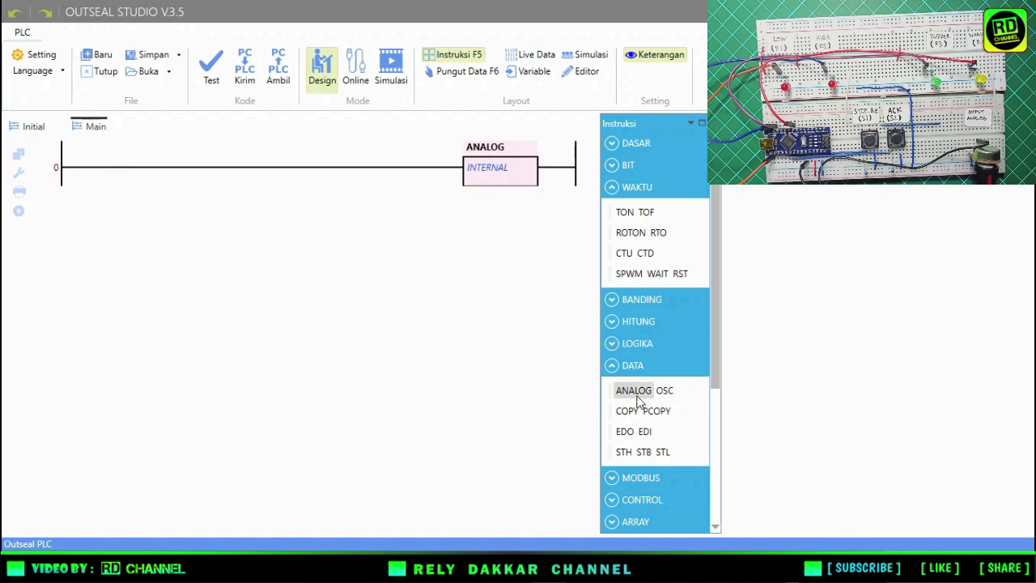
{"action": "left_click", "coordinate": [410, 349]}
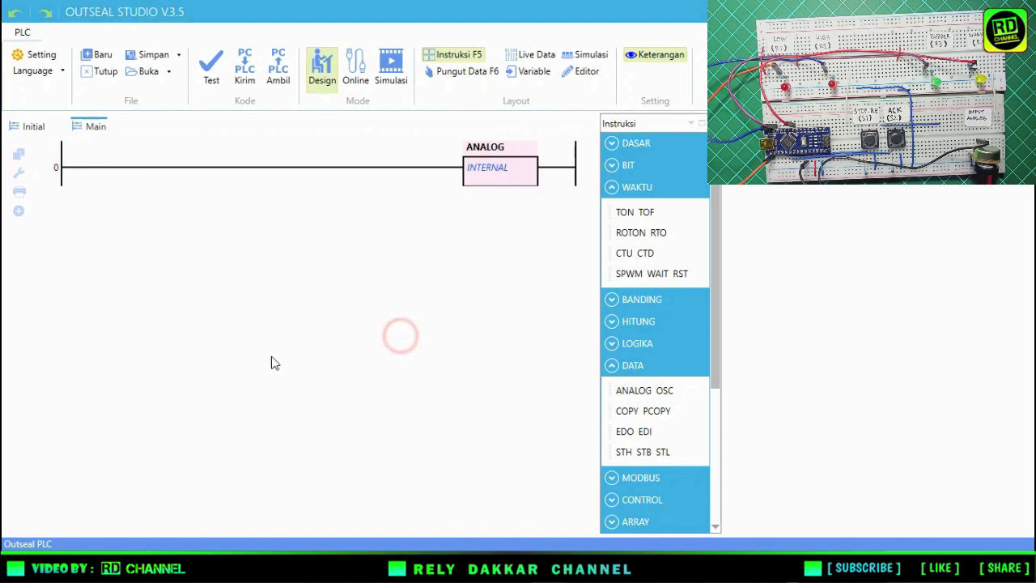
- Add rung 1 below the ANALOG rung and place a SCALE instruction on it
{"action": "left_click", "coordinate": [18, 211]}
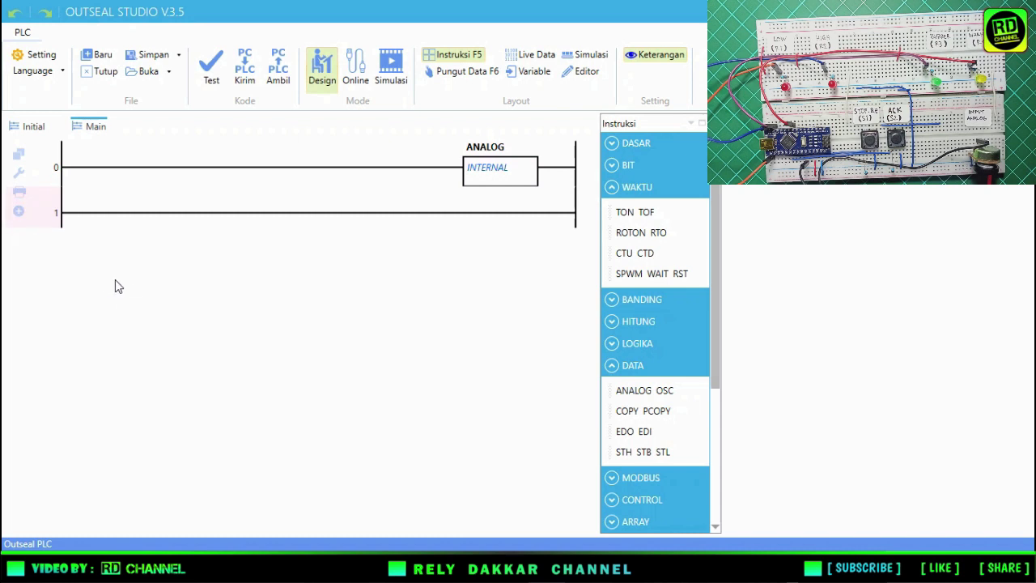
{"action": "left_click", "coordinate": [181, 292]}
{"action": "left_click", "coordinate": [612, 322]}
{"action": "left_click_drag", "start_coordinate": [652, 387], "coordinate": [79, 216]}
{"action": "left_click", "coordinate": [132, 282]}
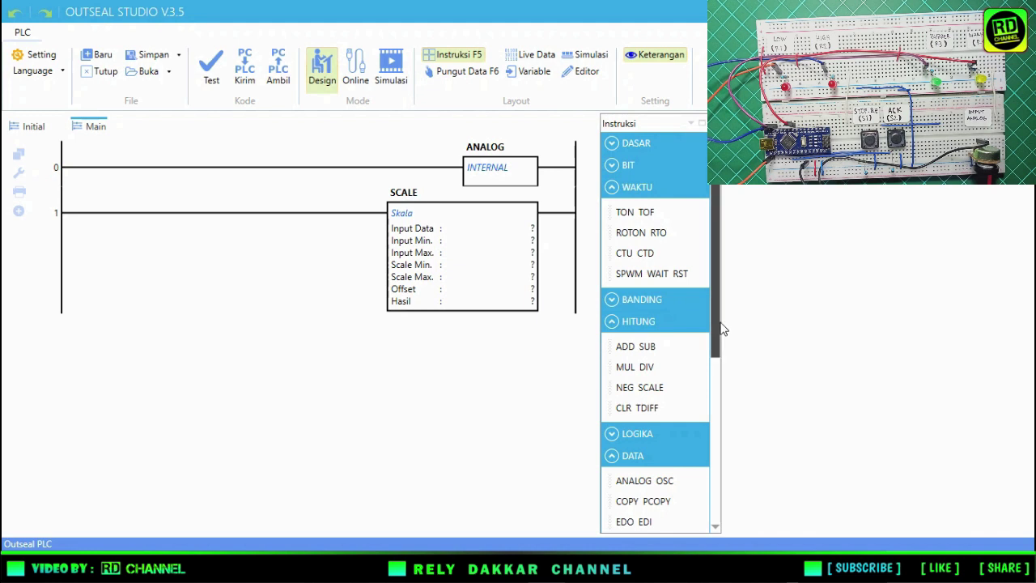
- Assign analog input A.1 as the Input Data of the SCALE block
{"action": "left_click_drag", "start_coordinate": [718, 328], "coordinate": [712, 316]}
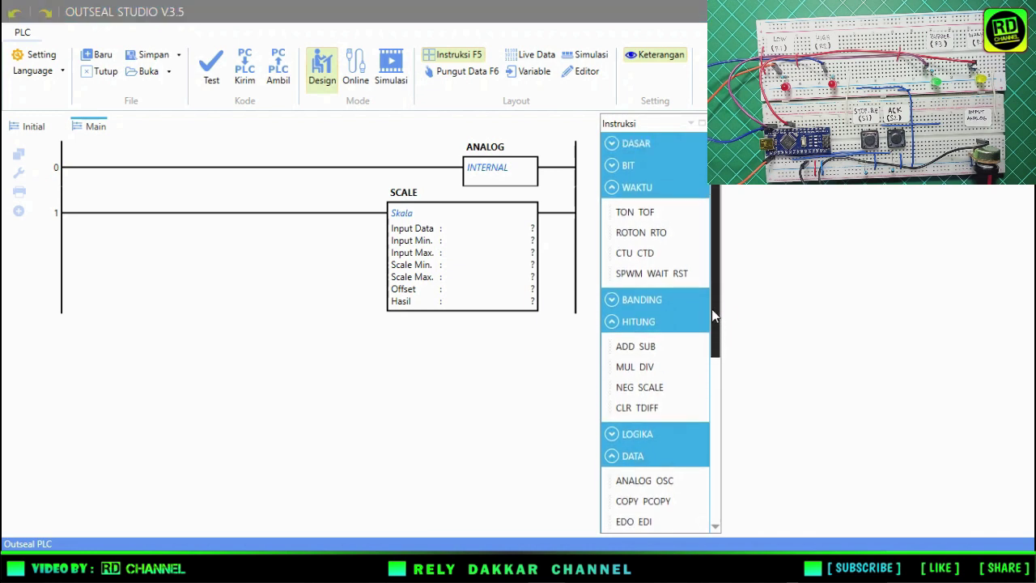
{"action": "left_click", "coordinate": [519, 232]}
{"action": "left_click", "coordinate": [520, 231]}
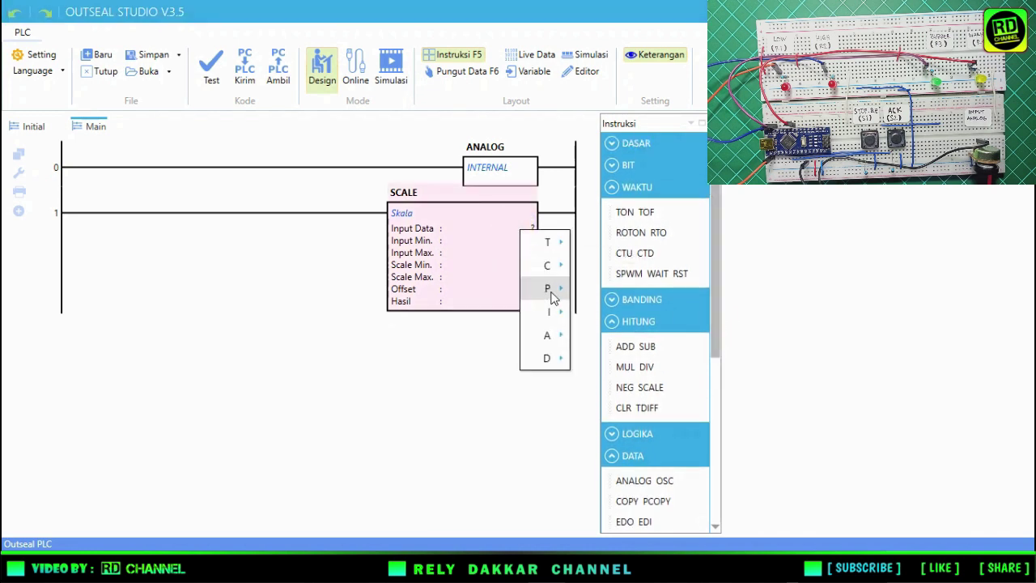
{"action": "mouse_move", "coordinate": [552, 335]}
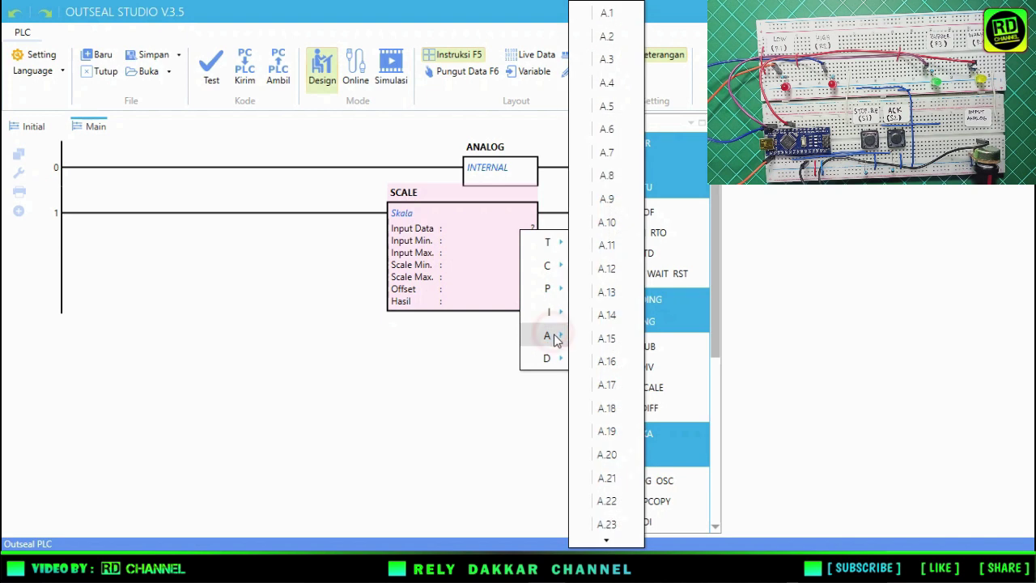
{"action": "left_click", "coordinate": [607, 13]}
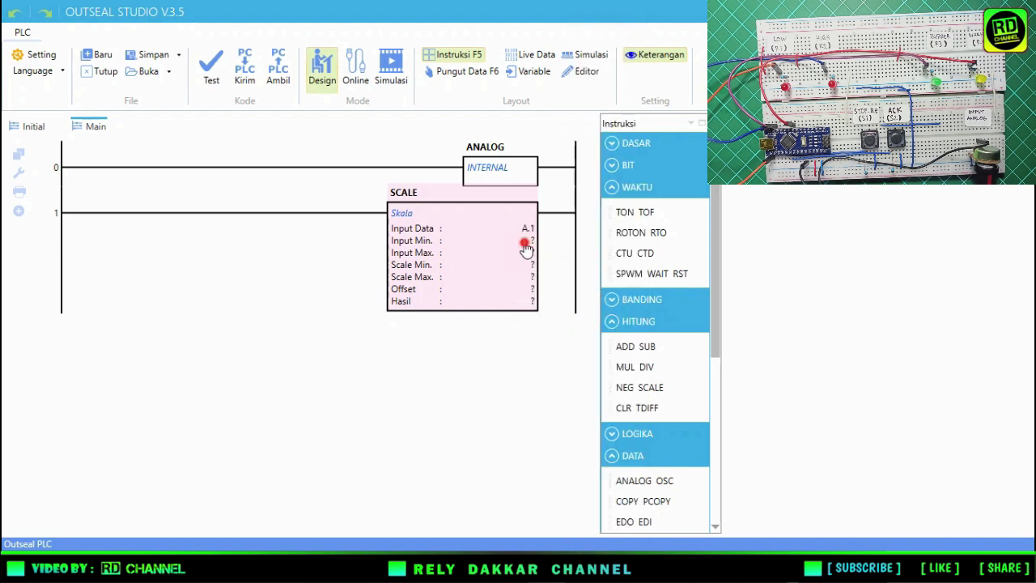
- Set the SCALE block's Input Min. to 0, Input Max. to 1023, Scale Min. to 0, Scale Max. to 100 and Offset to 0
{"action": "double_click", "coordinate": [523, 243]}
{"action": "left_click", "coordinate": [523, 241]}
{"action": "type", "text": "0"}
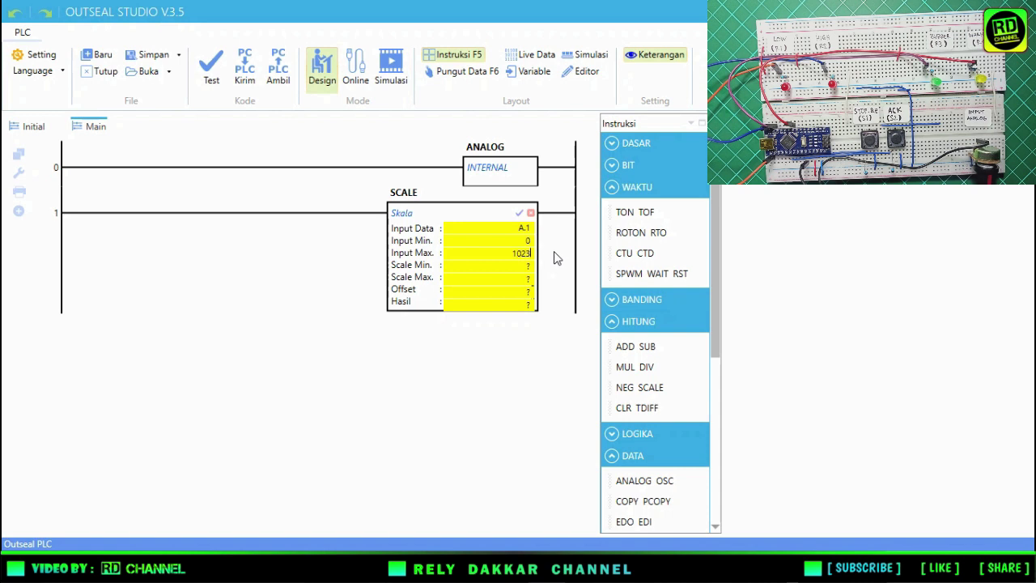
{"action": "left_click", "coordinate": [524, 265]}
{"action": "type", "text": "0"}
{"action": "left_click", "coordinate": [514, 277]}
{"action": "left_click", "coordinate": [524, 292]}
{"action": "type", "text": "0"}
{"action": "key", "text": "Return"}
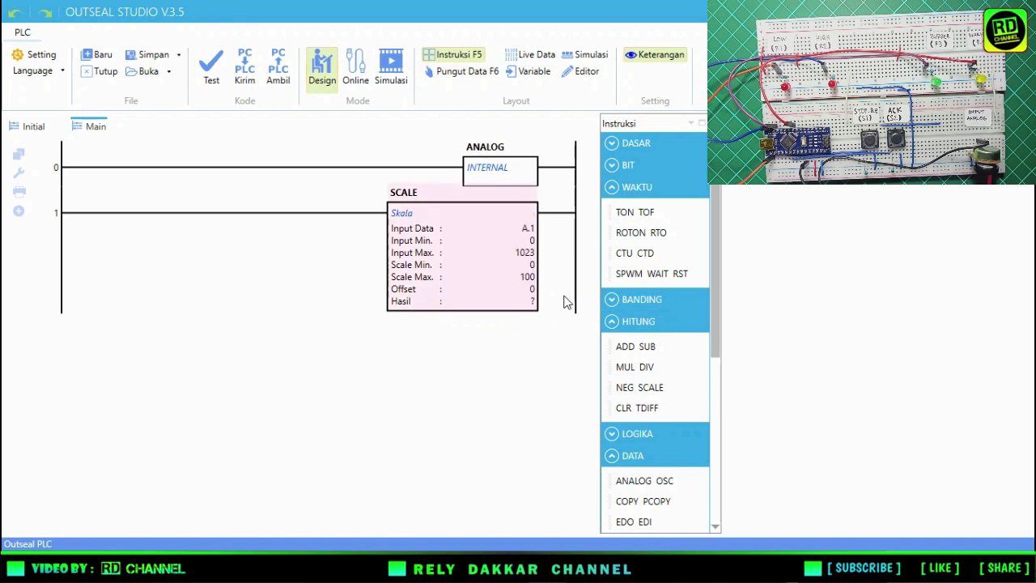
- Assign integer variable I.1 as the result (Hasil) of the SCALE block
{"action": "left_click", "coordinate": [533, 302]}
{"action": "left_click", "coordinate": [558, 312]}
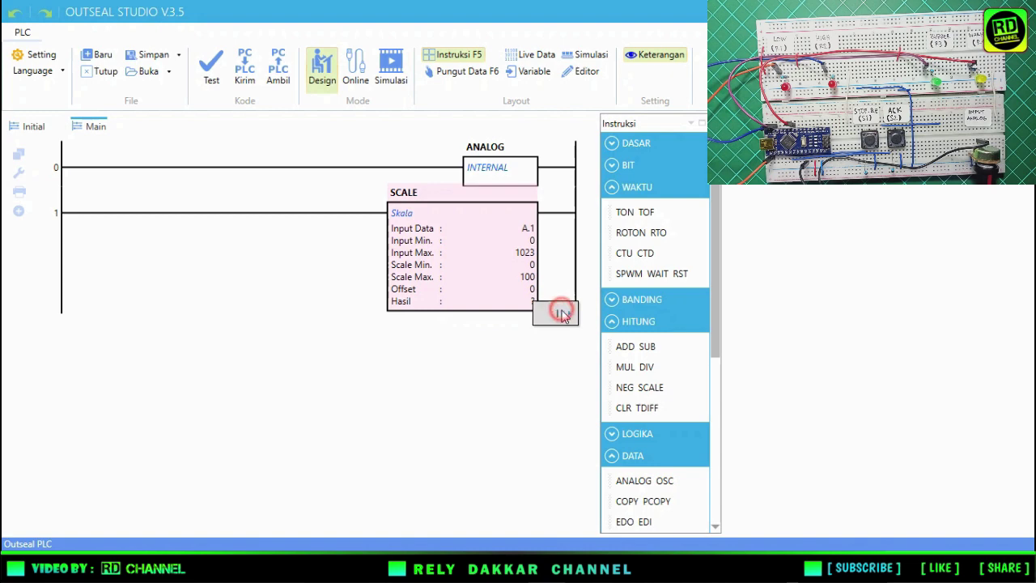
{"action": "left_click", "coordinate": [611, 12]}
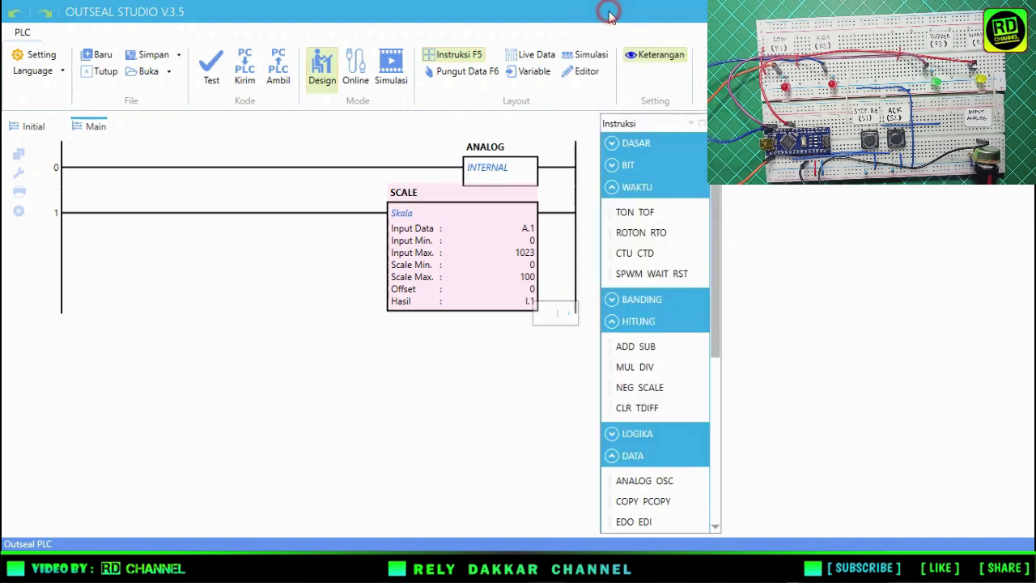
{"action": "left_click", "coordinate": [421, 375]}
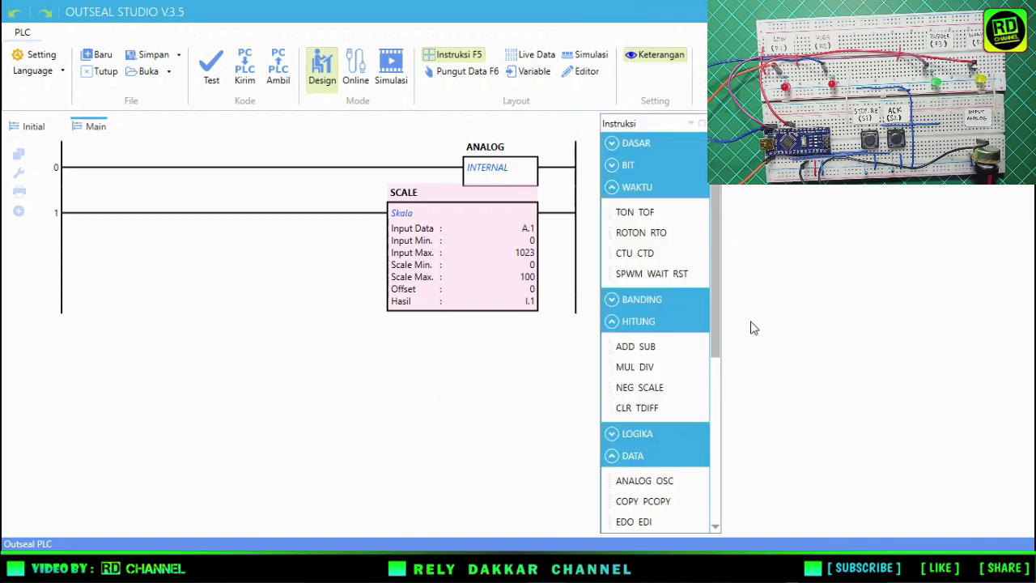
- Add rung 2 with a LES (less than) comparison followed by an OUT coil
{"action": "left_click", "coordinate": [613, 186]}
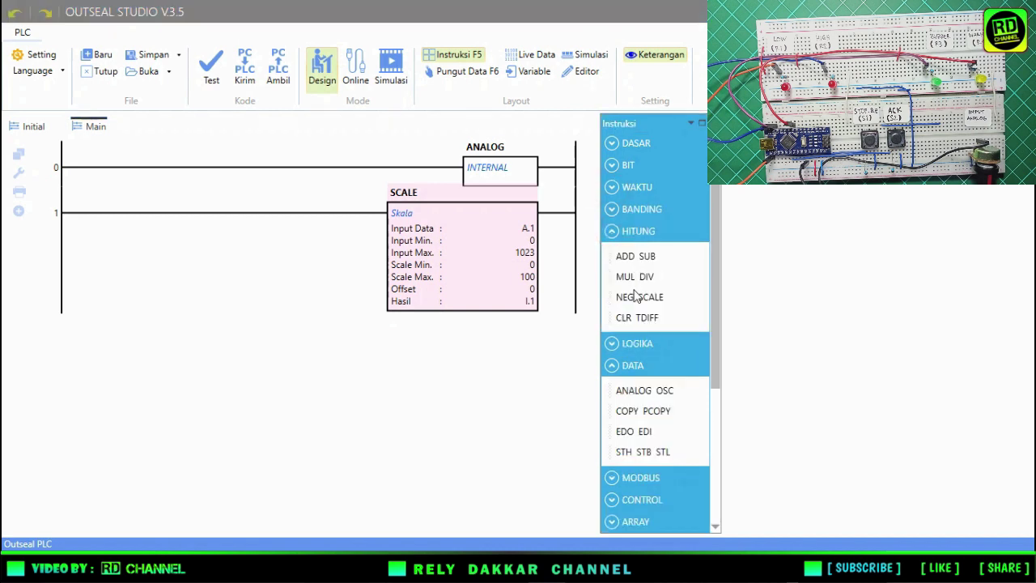
{"action": "left_click", "coordinate": [612, 212]}
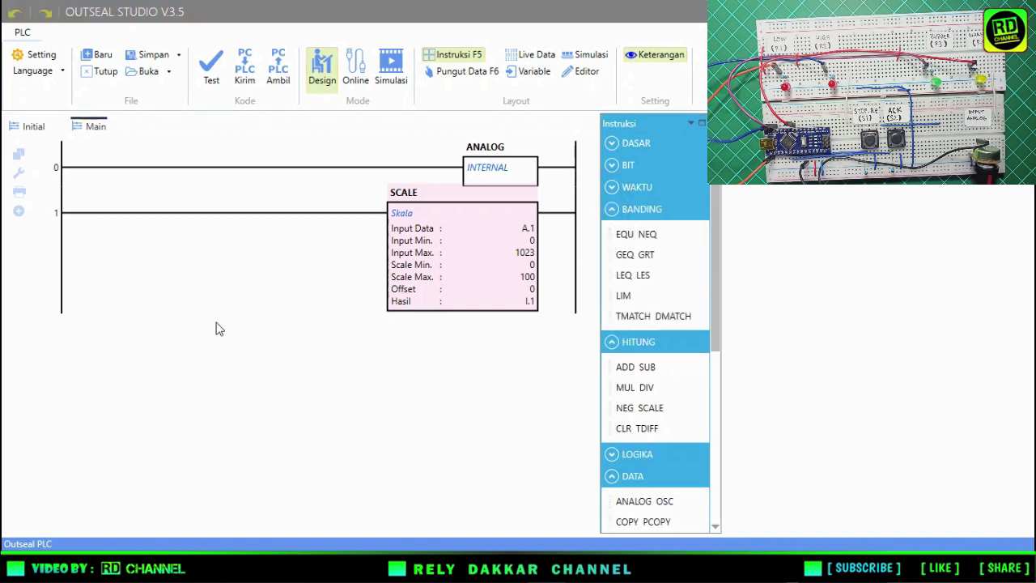
{"action": "left_click", "coordinate": [16, 213]}
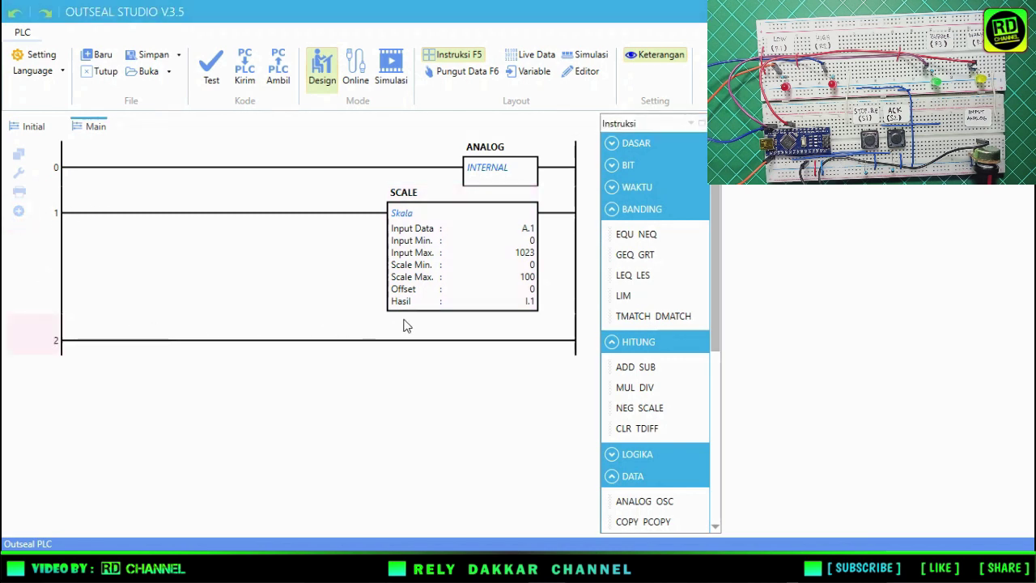
{"action": "left_click", "coordinate": [643, 277]}
{"action": "left_click_drag", "start_coordinate": [645, 279], "coordinate": [78, 343]}
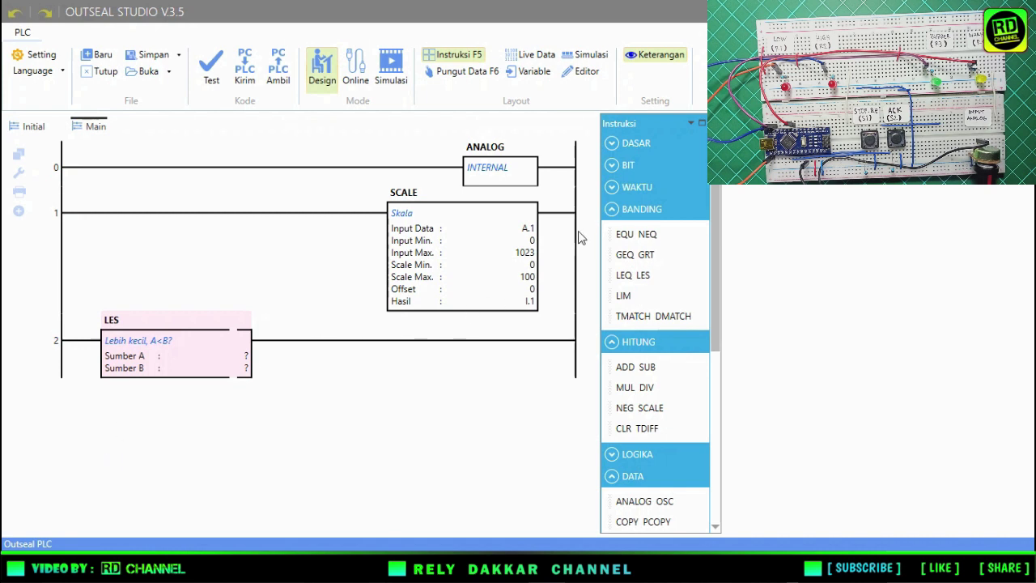
{"action": "left_click", "coordinate": [613, 165]}
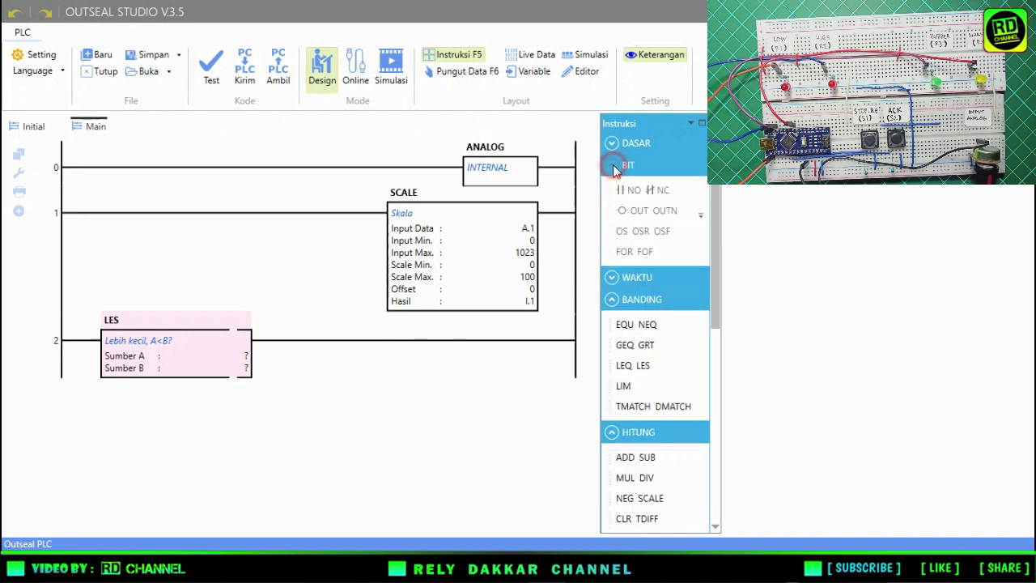
{"action": "left_click_drag", "start_coordinate": [621, 210], "coordinate": [267, 340]}
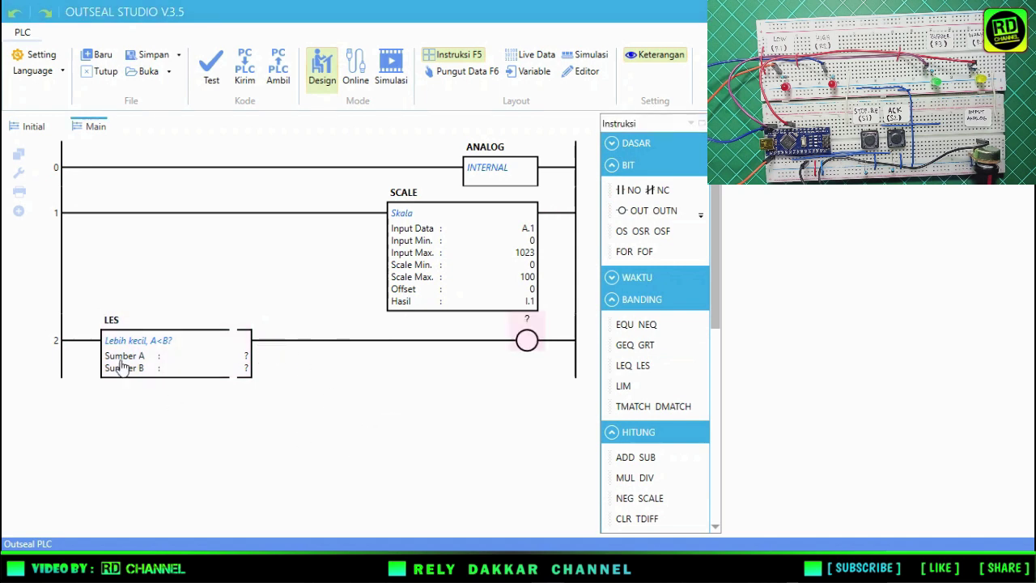
- Add rung 3 with a GRT (greater than) comparison followed by an OUT coil
{"action": "left_click", "coordinate": [18, 211]}
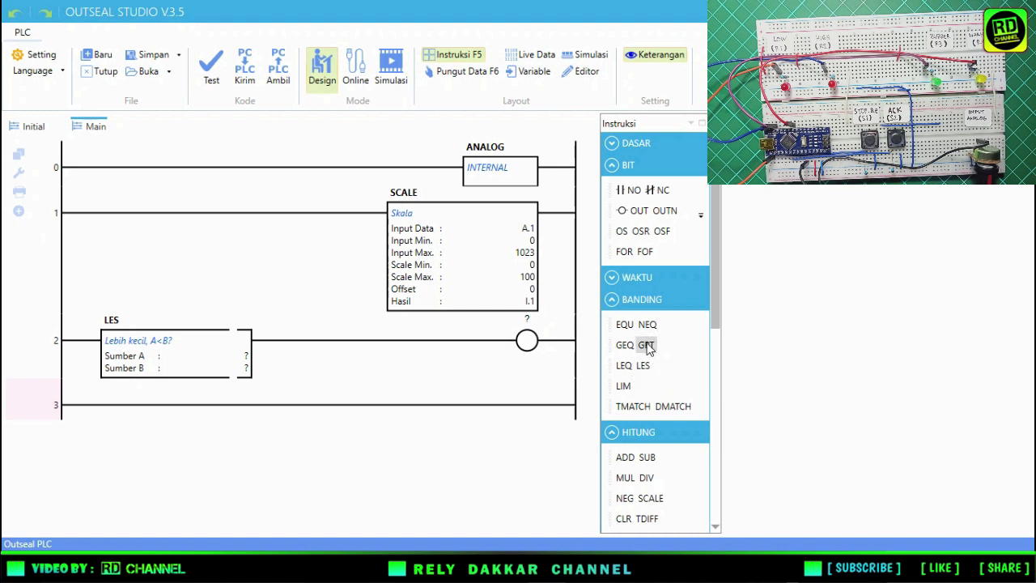
{"action": "left_click_drag", "start_coordinate": [648, 347], "coordinate": [78, 405]}
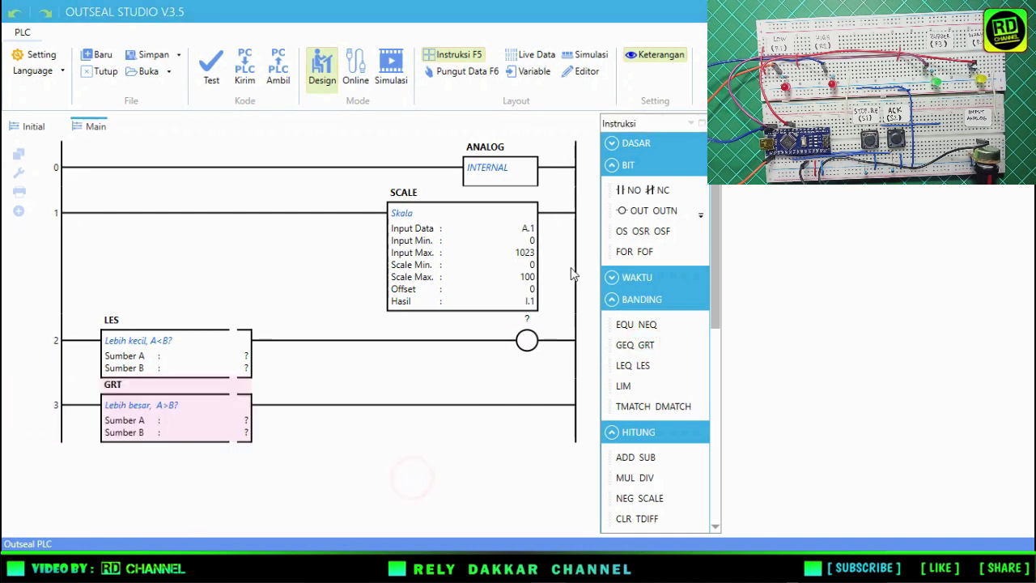
{"action": "left_click_drag", "start_coordinate": [636, 216], "coordinate": [268, 404]}
{"action": "left_click", "coordinate": [375, 485]}
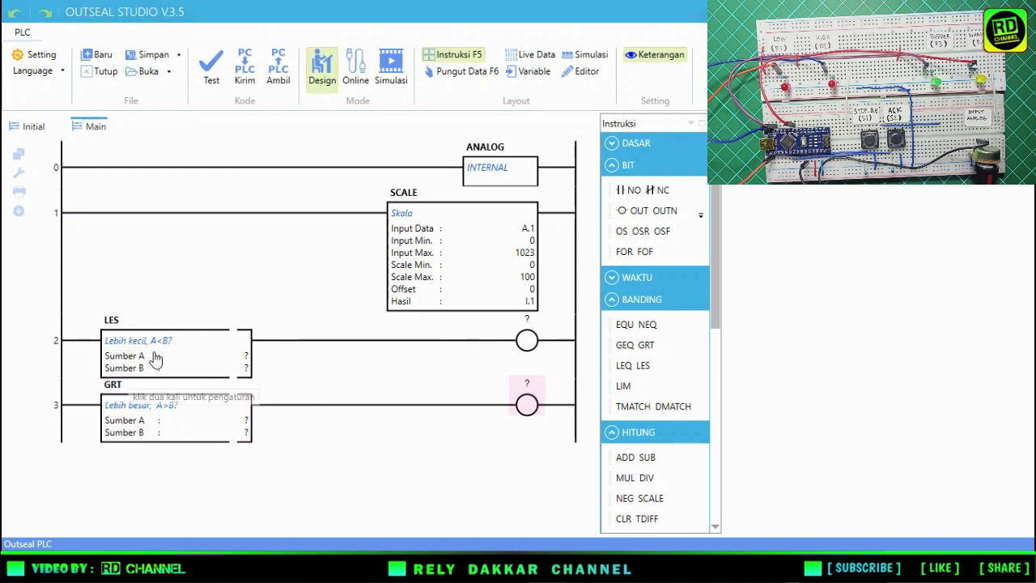
- Assign integer variable I.1 as Sumber A of the LES comparison on rung 2
{"action": "left_click", "coordinate": [241, 353]}
{"action": "double_click", "coordinate": [241, 354]}
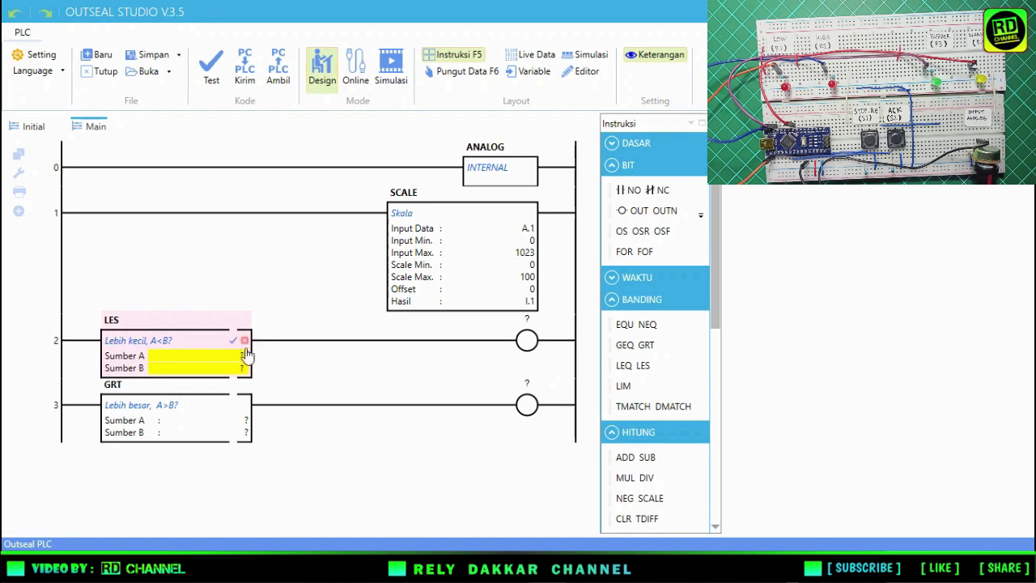
{"action": "left_click", "coordinate": [232, 340]}
{"action": "left_click", "coordinate": [246, 356]}
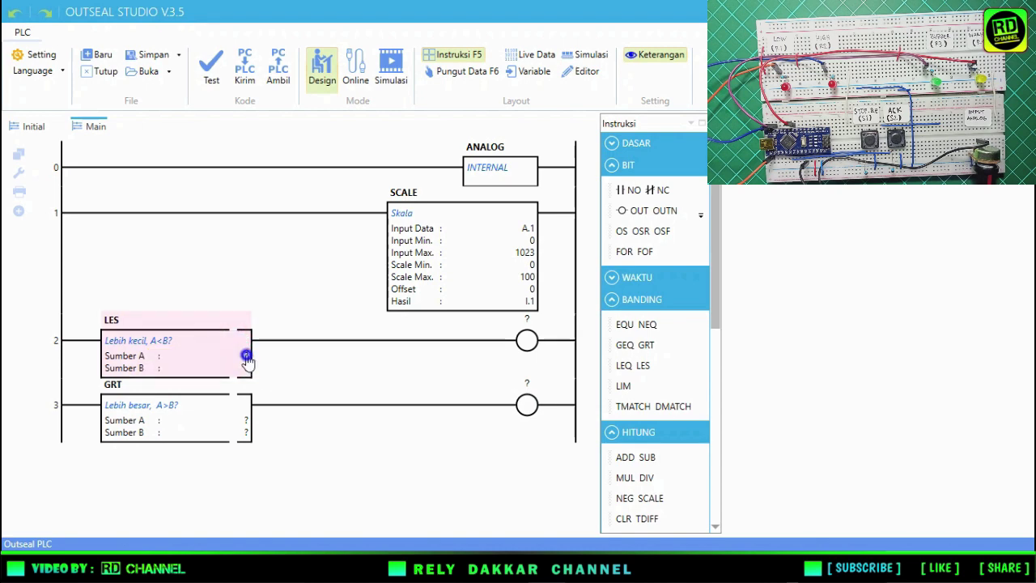
{"action": "mouse_move", "coordinate": [281, 438]}
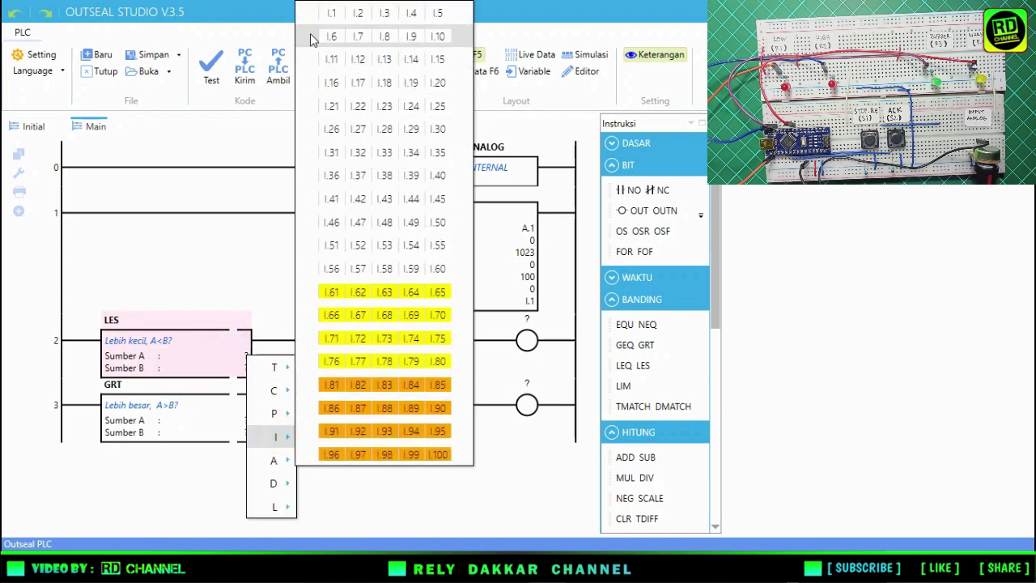
{"action": "left_click", "coordinate": [330, 12]}
- Assign integer variable I.1 as Sumber A of the GRT comparison on rung 3
{"action": "left_click", "coordinate": [247, 420]}
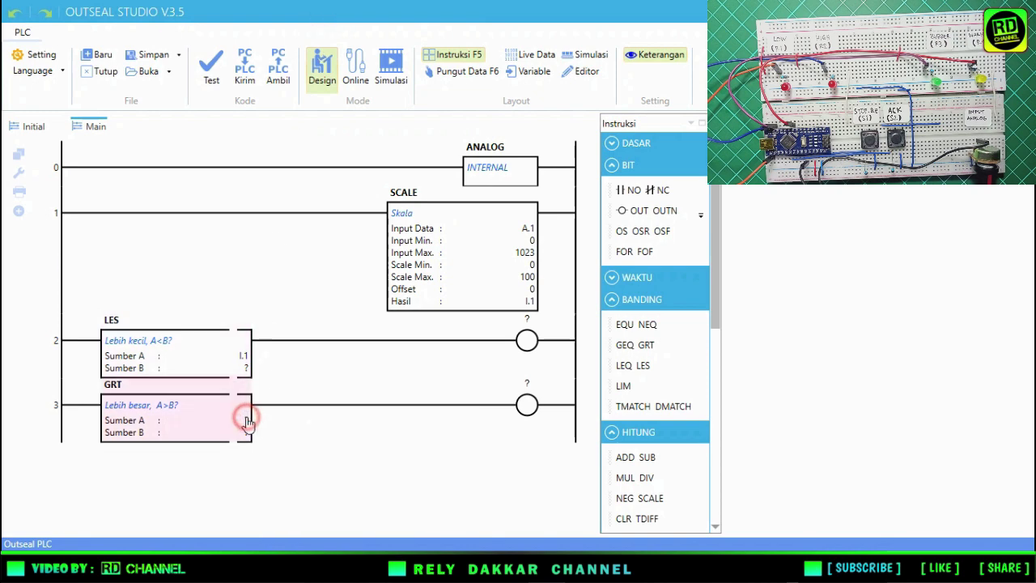
{"action": "mouse_move", "coordinate": [278, 331]}
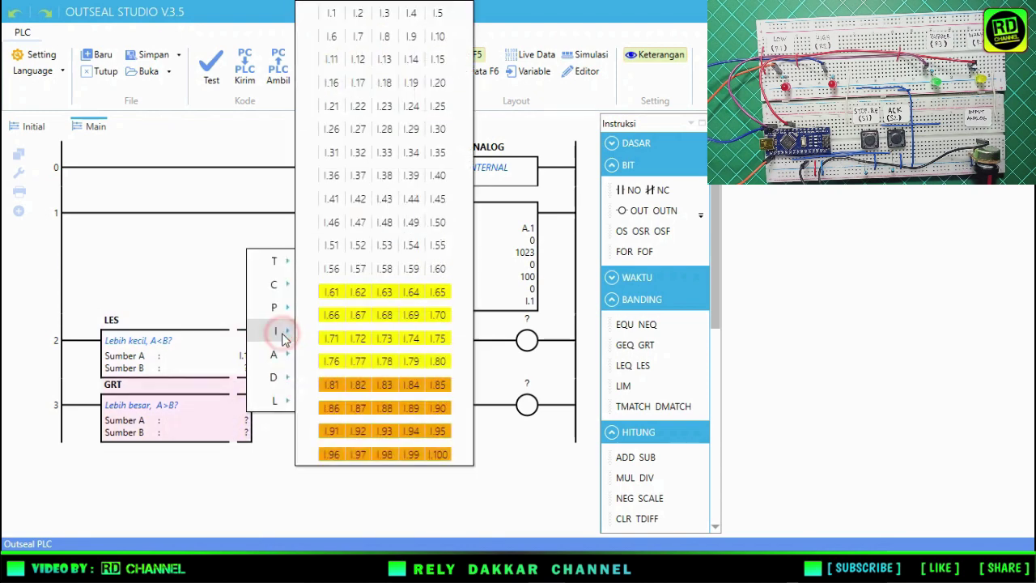
{"action": "left_click", "coordinate": [330, 12]}
{"action": "left_click", "coordinate": [332, 395]}
- Set Sumber B of the LES comparison on rung 2 to 20
{"action": "double_click", "coordinate": [235, 370]}
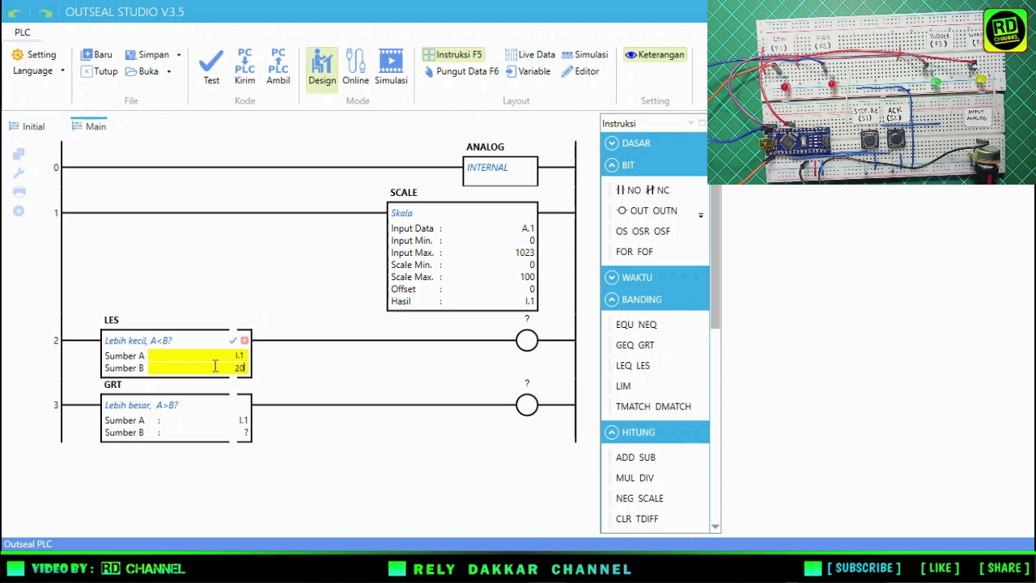
{"action": "left_click", "coordinate": [233, 340]}
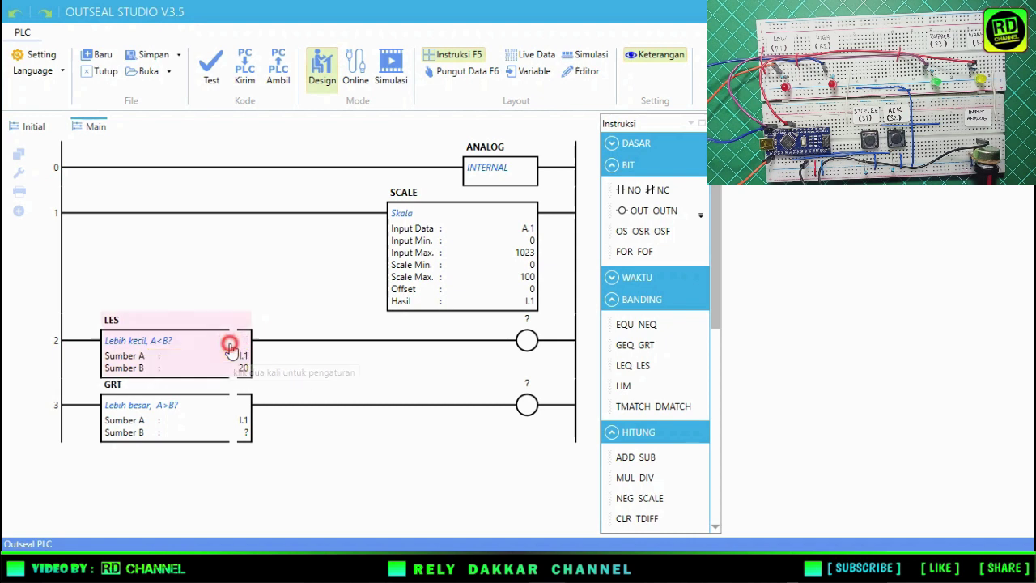
- Set Sumber B of the GRT comparison on rung 3 to 80
{"action": "double_click", "coordinate": [235, 445]}
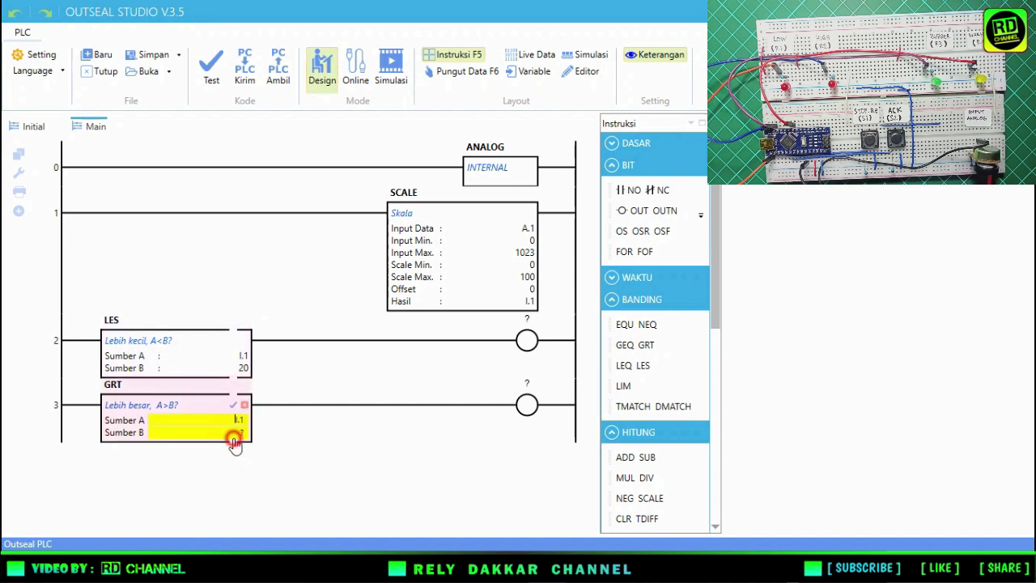
{"action": "type", "text": "8"}
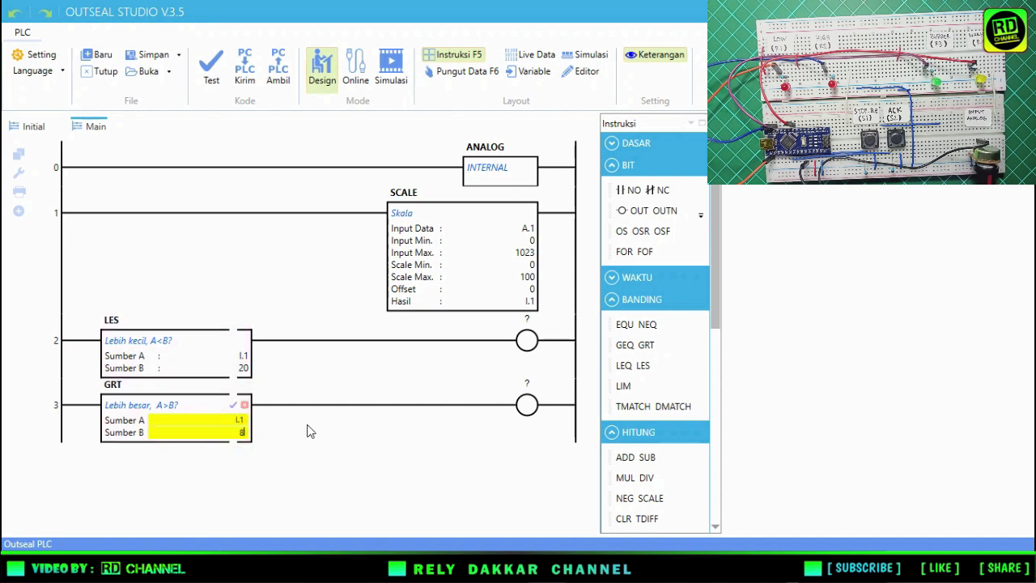
{"action": "type", "text": "0"}
{"action": "left_click", "coordinate": [233, 405]}
{"action": "left_click", "coordinate": [466, 480]}
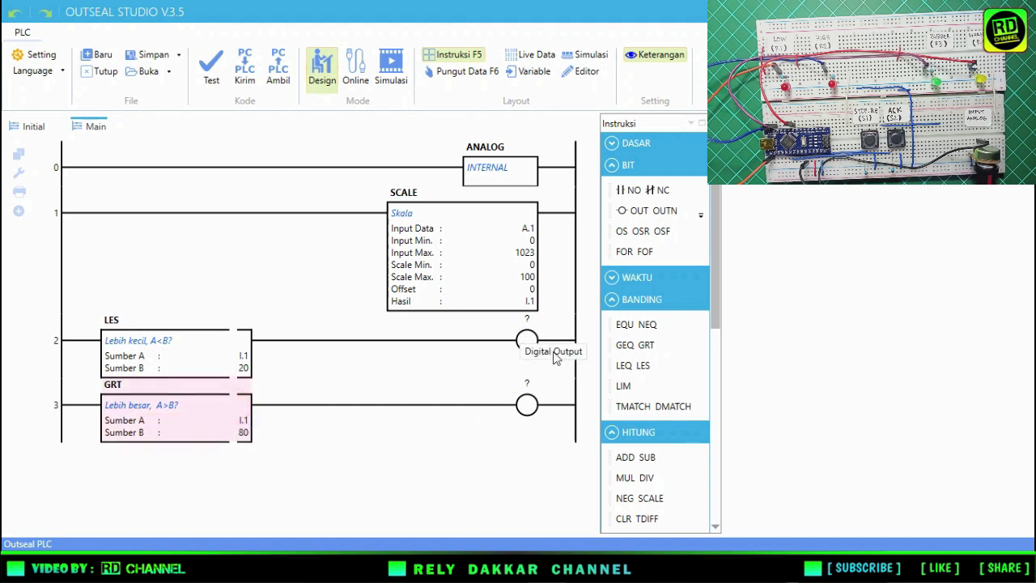
- Assign output R.1 to the coil on rung 2 and output R.2 to the coil on rung 3
{"action": "left_click", "coordinate": [526, 321]}
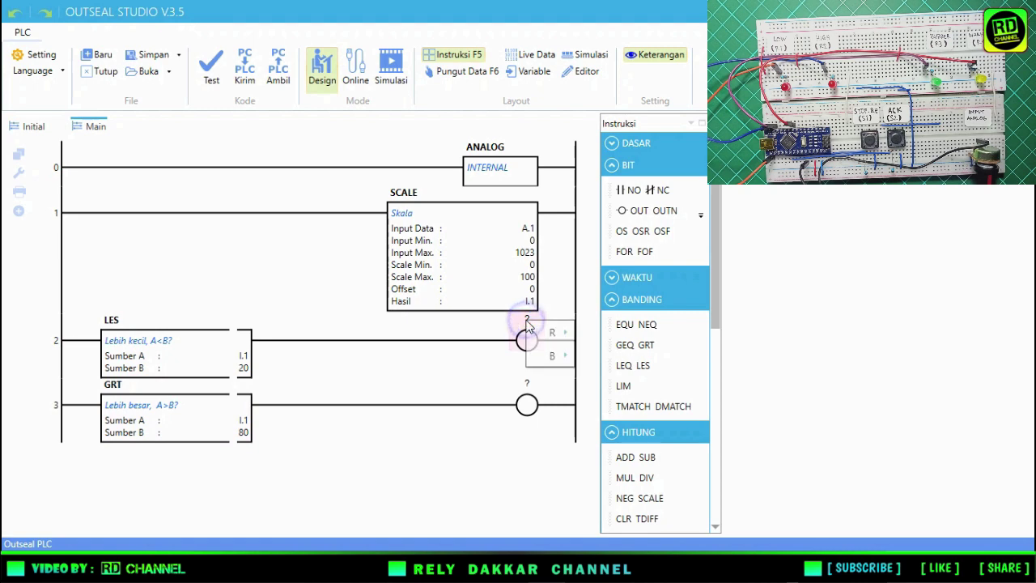
{"action": "mouse_move", "coordinate": [551, 333]}
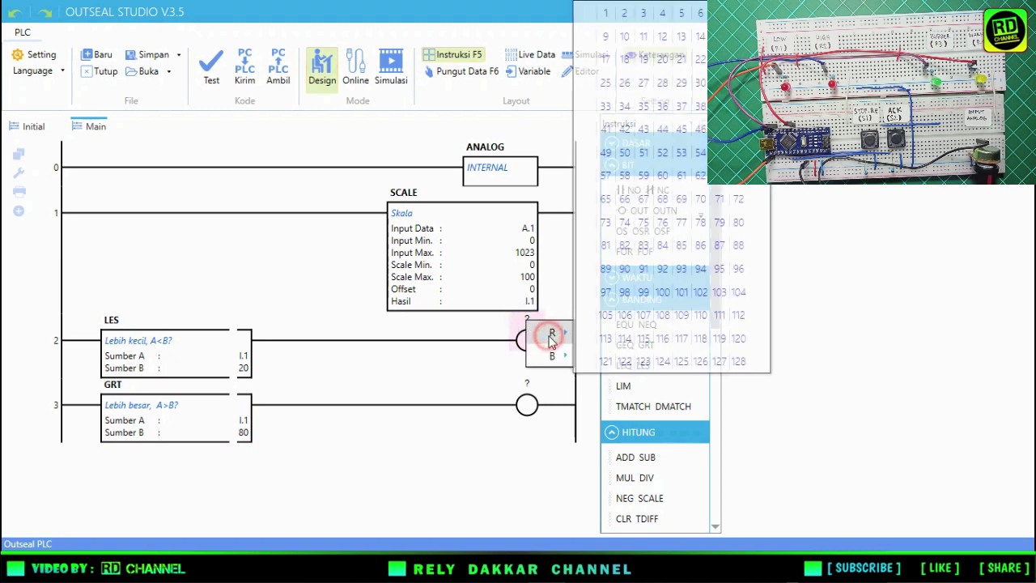
{"action": "left_click", "coordinate": [605, 13]}
{"action": "left_click", "coordinate": [526, 397]}
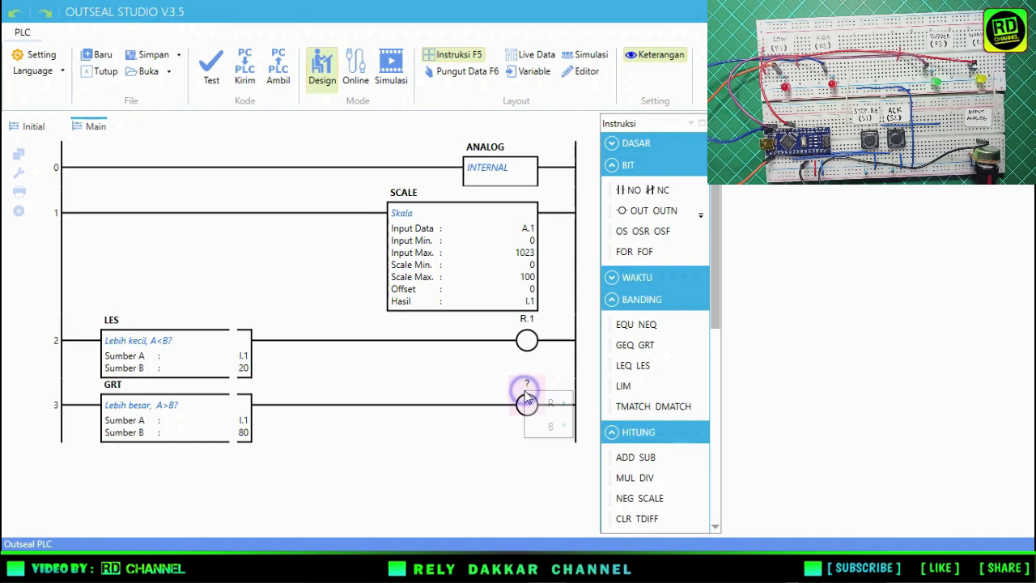
{"action": "mouse_move", "coordinate": [551, 403]}
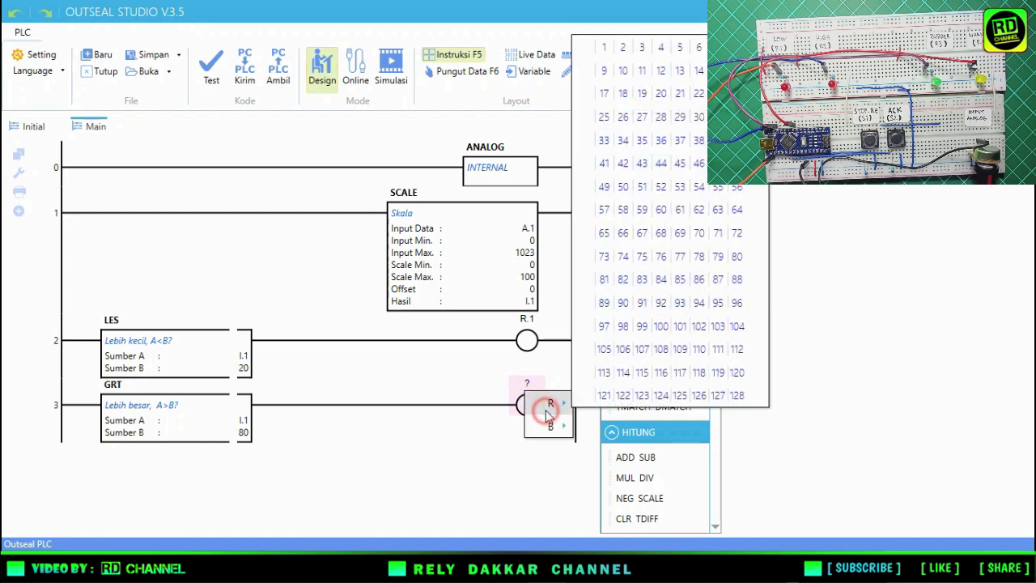
{"action": "left_click", "coordinate": [623, 49]}
{"action": "left_click", "coordinate": [404, 485]}
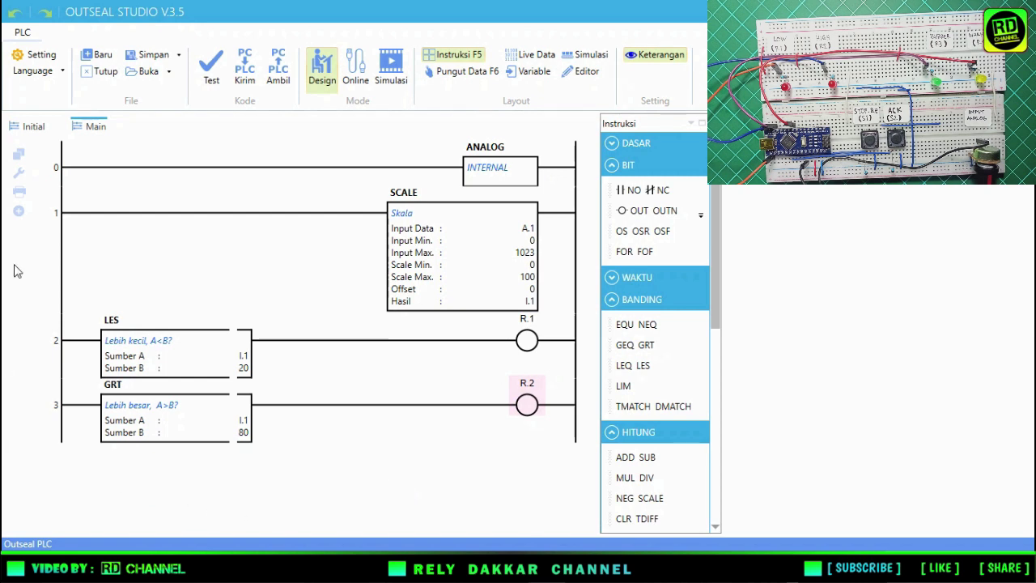
- Add an empty rung 4 and title rung 0 with the comment "SKEMA ANALOG"
{"action": "left_click", "coordinate": [19, 211]}
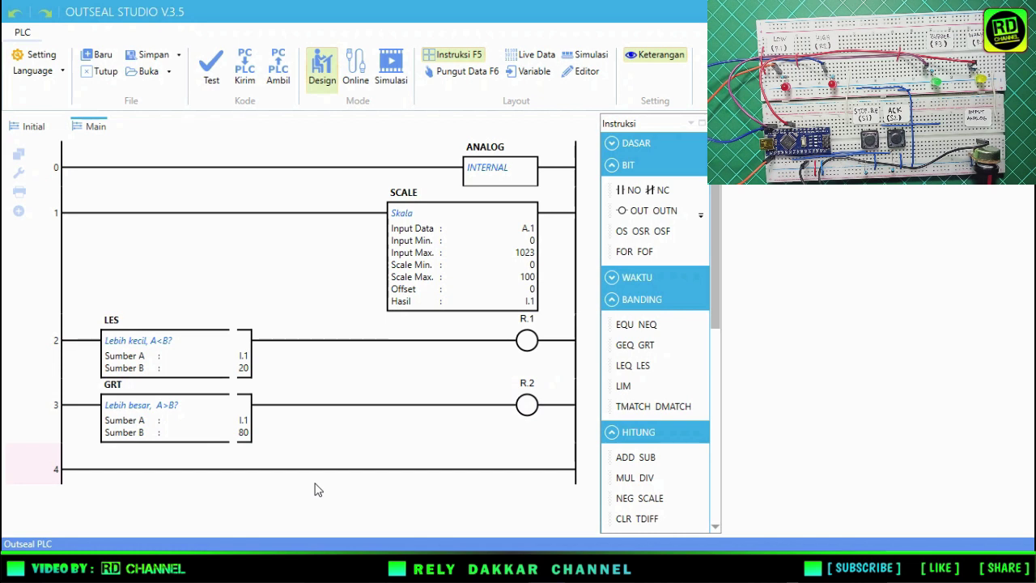
{"action": "double_click", "coordinate": [44, 166]}
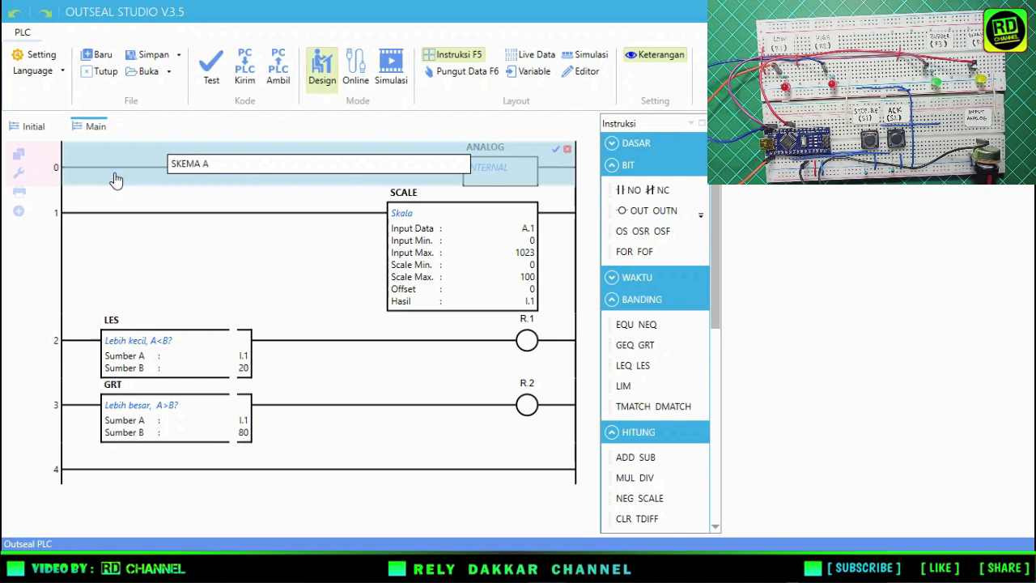
{"action": "key", "text": "Return"}
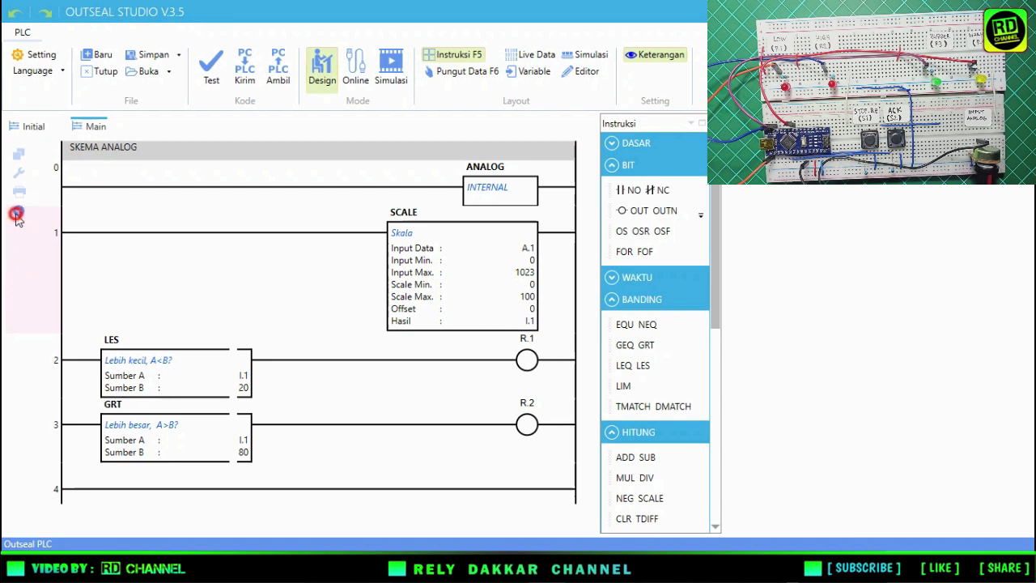
- Place an NO contact followed by an OSR instruction at the start of rung 4
{"action": "scroll", "coordinate": [42, 290], "scroll_direction": "down", "scroll_amount": 1}
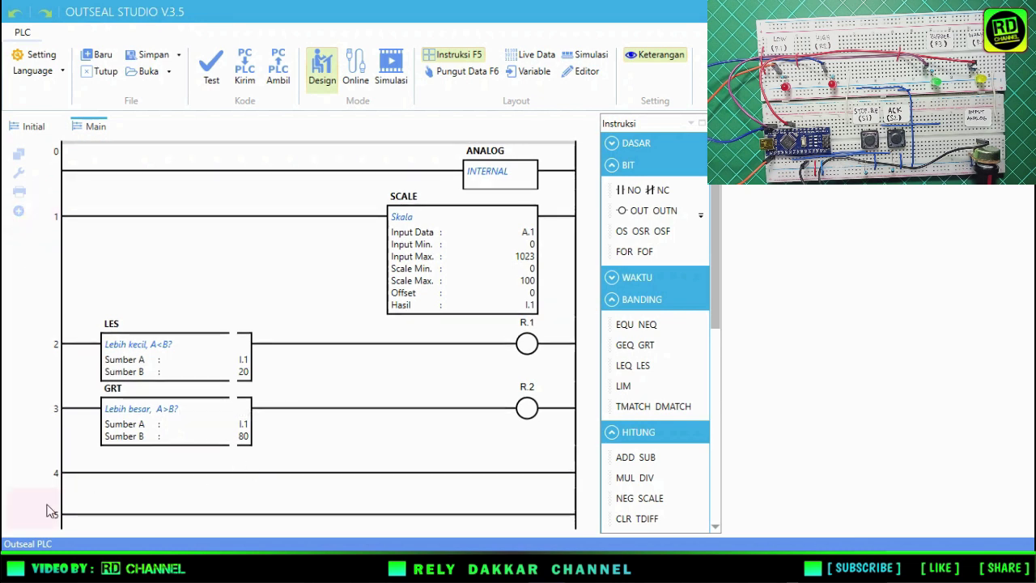
{"action": "scroll", "coordinate": [48, 510], "scroll_direction": "up", "scroll_amount": 1}
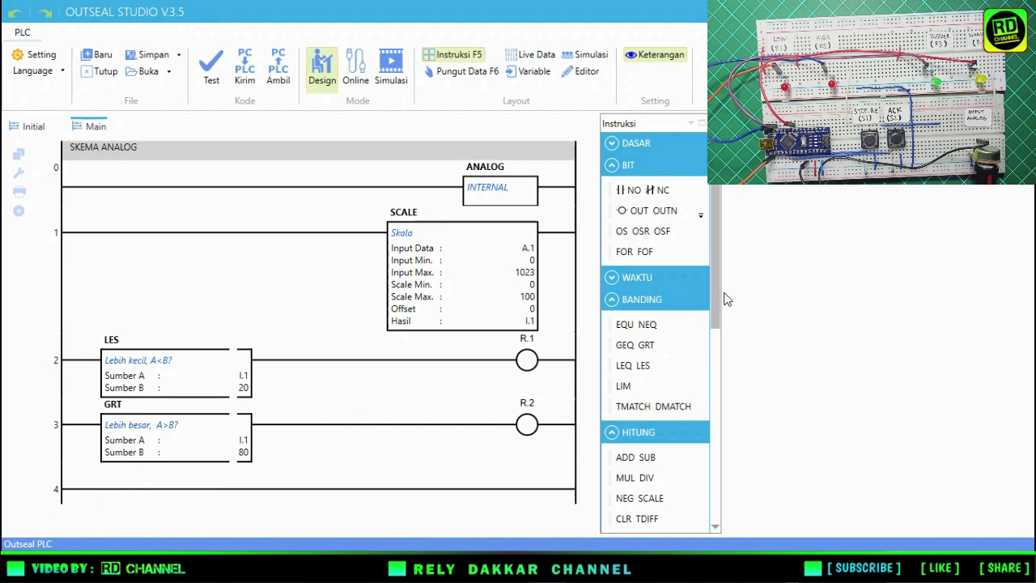
{"action": "left_click_drag", "start_coordinate": [719, 296], "coordinate": [718, 322]}
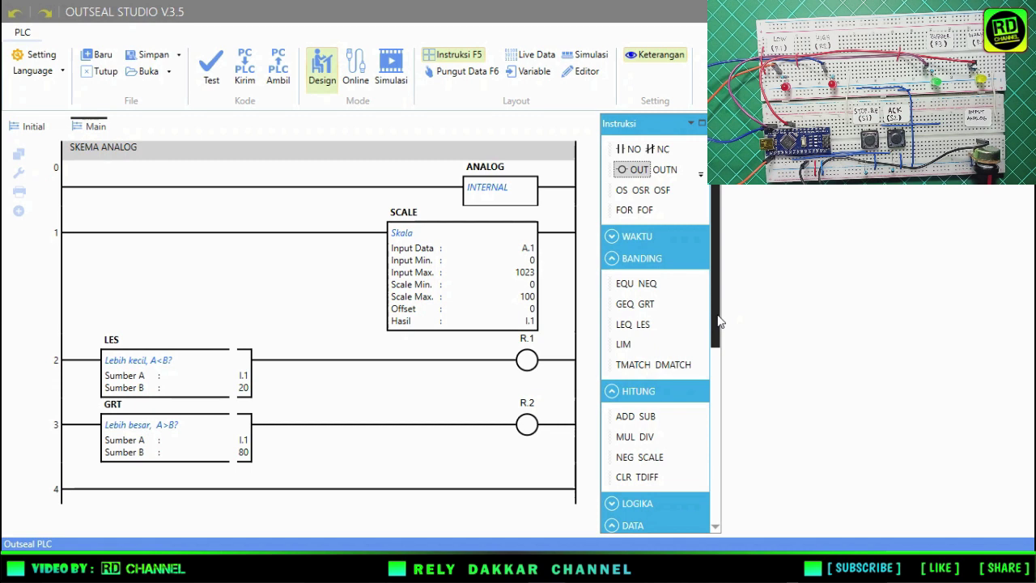
{"action": "left_click_drag", "start_coordinate": [718, 322], "coordinate": [718, 301]}
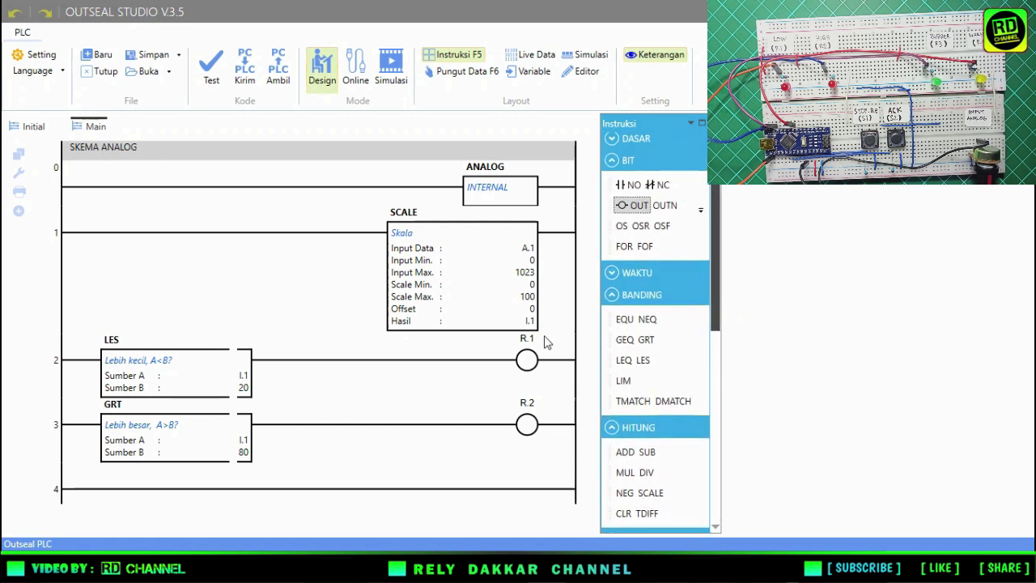
{"action": "left_click_drag", "start_coordinate": [617, 188], "coordinate": [95, 488]}
{"action": "left_click_drag", "start_coordinate": [80, 492], "coordinate": [78, 491]}
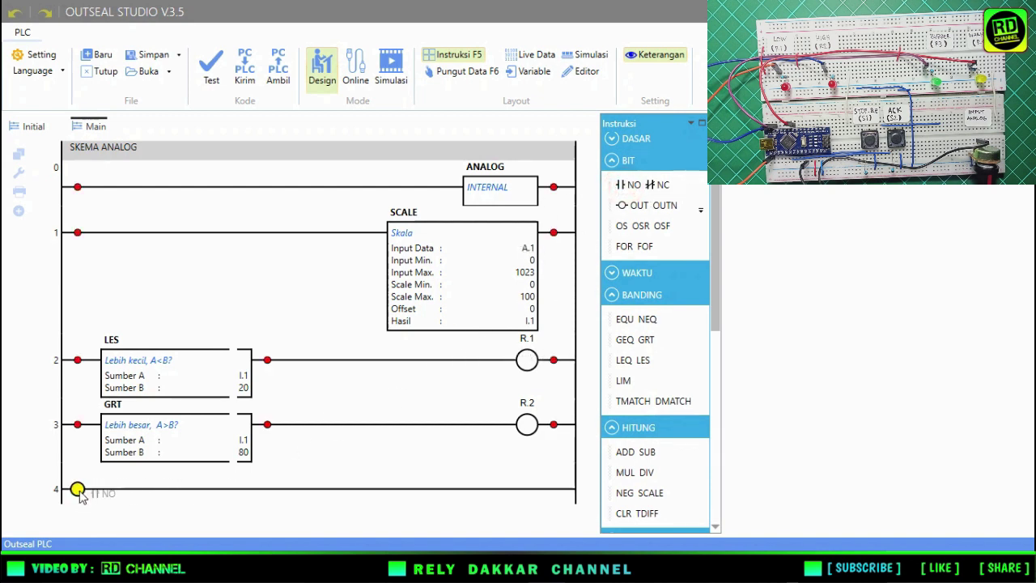
{"action": "left_click_drag", "start_coordinate": [644, 226], "coordinate": [130, 491]}
- Add a parallel branch on rung 4 that spans the NO contact and the OSR instruction
{"action": "left_click", "coordinate": [623, 140]}
{"action": "left_click_drag", "start_coordinate": [636, 190], "coordinate": [80, 495]}
{"action": "left_click_drag", "start_coordinate": [143, 490], "coordinate": [77, 492]}
{"action": "left_click", "coordinate": [202, 492]}
{"action": "left_click_drag", "start_coordinate": [202, 495], "coordinate": [130, 491]}
- Copy the NO contact and the OSR instruction onto the lower path of the input branch on rung 4
{"action": "left_click", "coordinate": [102, 491]}
{"action": "left_click_drag", "start_coordinate": [103, 492], "coordinate": [102, 522]}
{"action": "left_click", "coordinate": [157, 490]}
{"action": "scroll", "coordinate": [156, 490], "scroll_direction": "down", "scroll_amount": 1}
{"action": "left_click_drag", "start_coordinate": [162, 474], "coordinate": [124, 515], "text": "ctrl"}
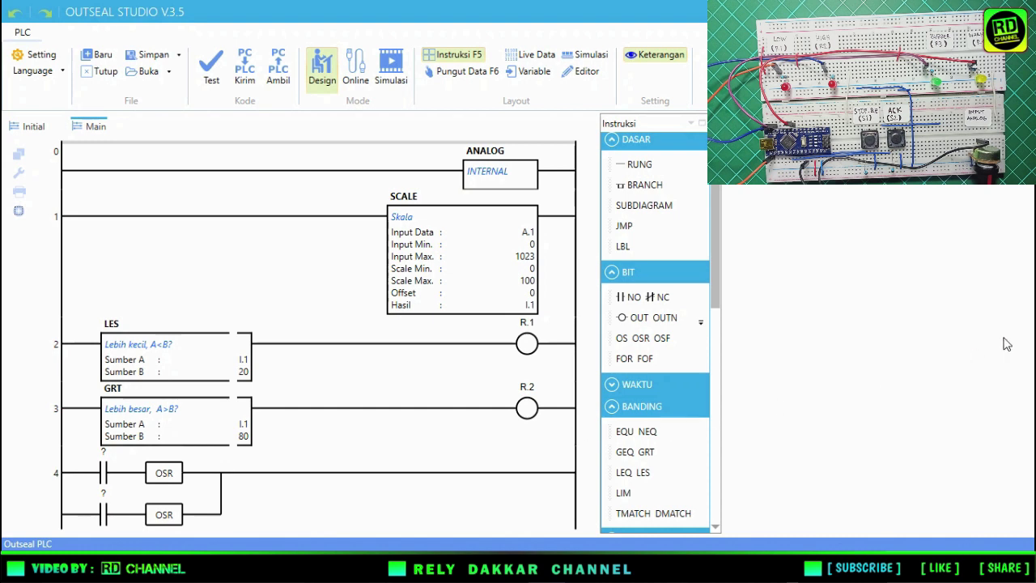
- Add an OUT coil at the end of rung 4 and a parallel branch around it
{"action": "left_click_drag", "start_coordinate": [622, 318], "coordinate": [231, 478]}
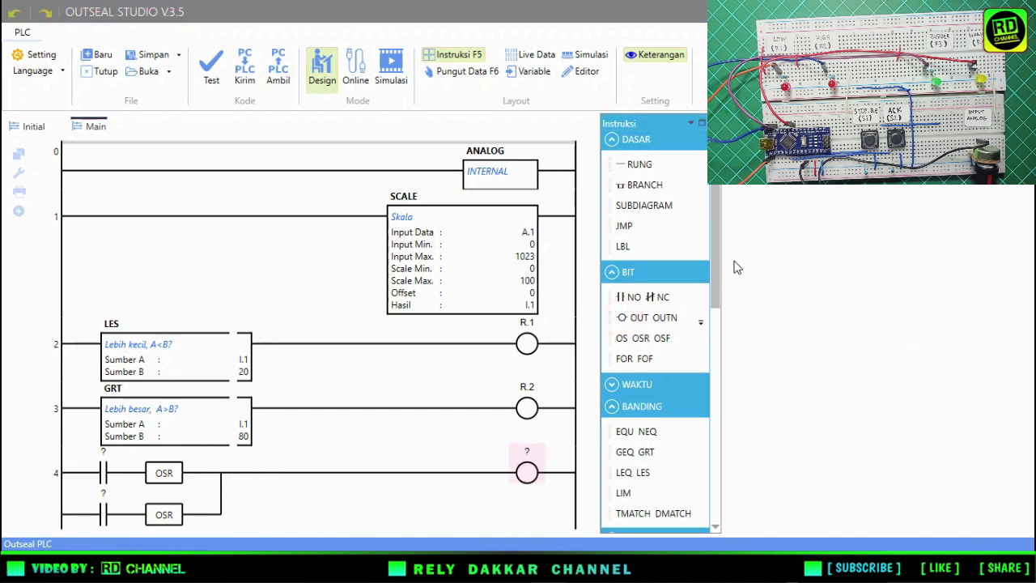
{"action": "left_click_drag", "start_coordinate": [640, 184], "coordinate": [231, 472]}
{"action": "left_click", "coordinate": [526, 472]}
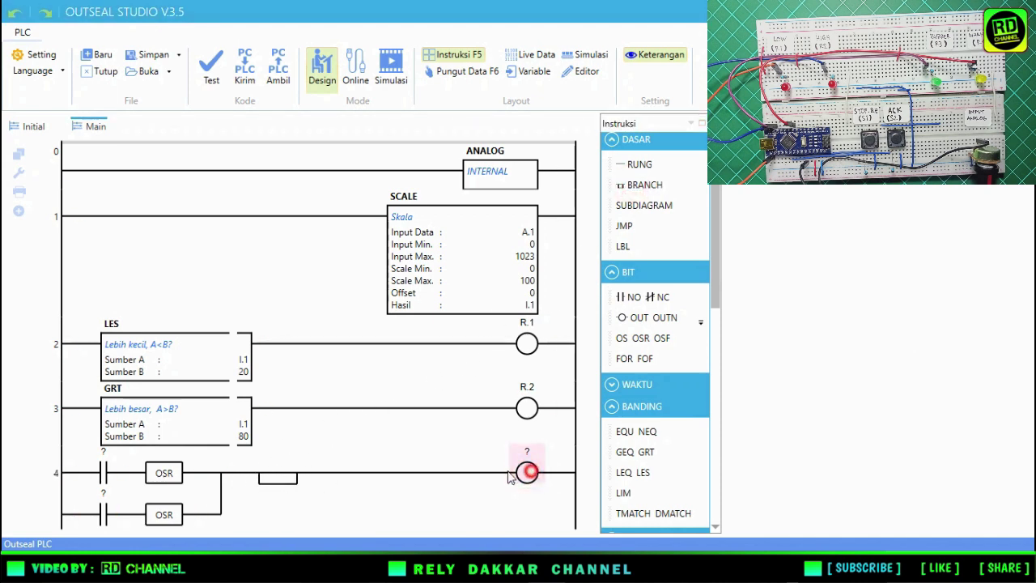
{"action": "left_click_drag", "start_coordinate": [273, 475], "coordinate": [458, 507]}
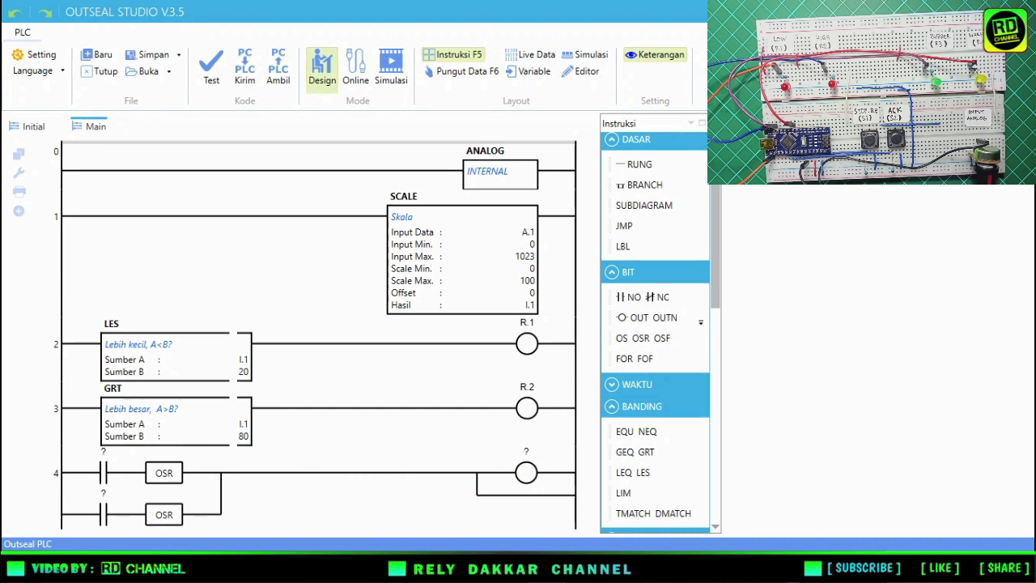
- Title rung 4 with the comment "SKEMA INPUT ALARM"
{"action": "double_click", "coordinate": [28, 482]}
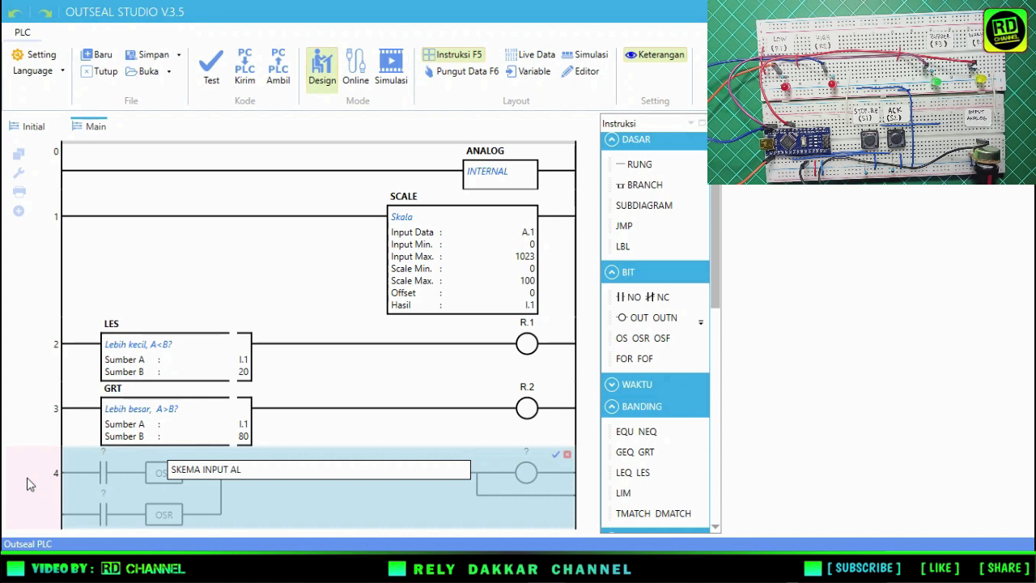
{"action": "key", "text": "Return"}
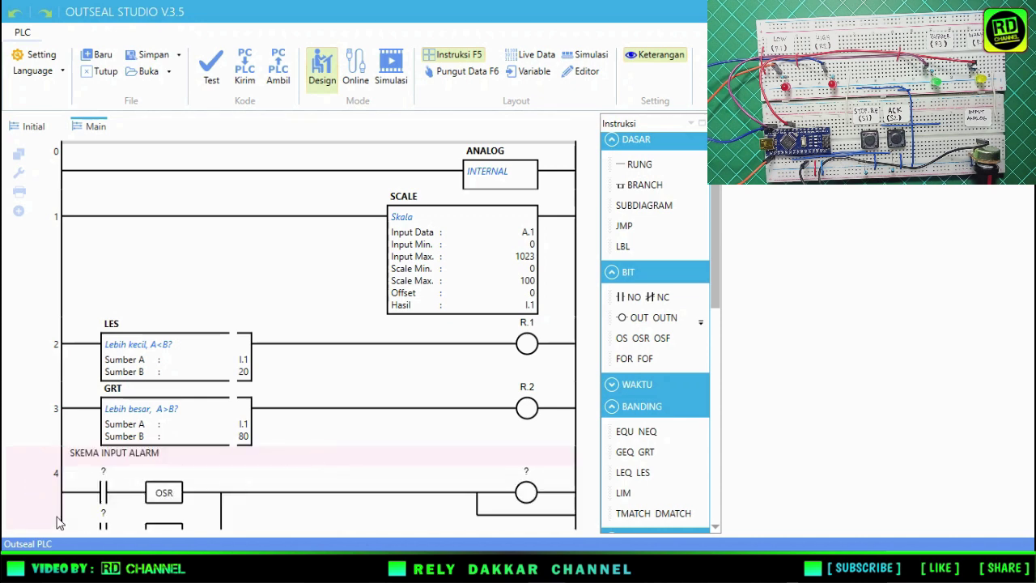
{"action": "scroll", "coordinate": [160, 480], "scroll_direction": "down", "scroll_amount": 1}
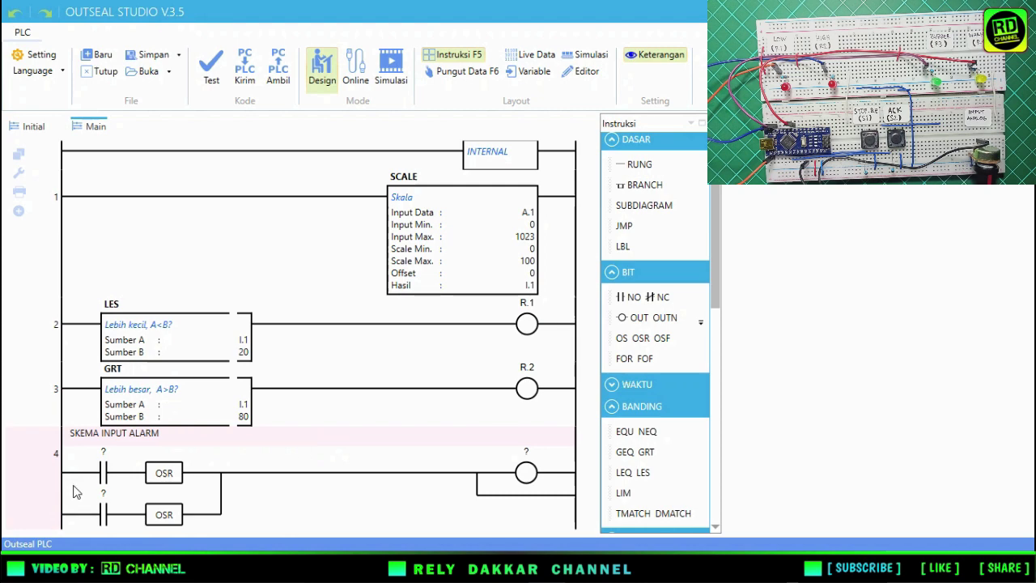
- Assign R.1 to the upper NO contact and R.2 to the lower NO contact on rung 4
{"action": "right_click", "coordinate": [103, 454]}
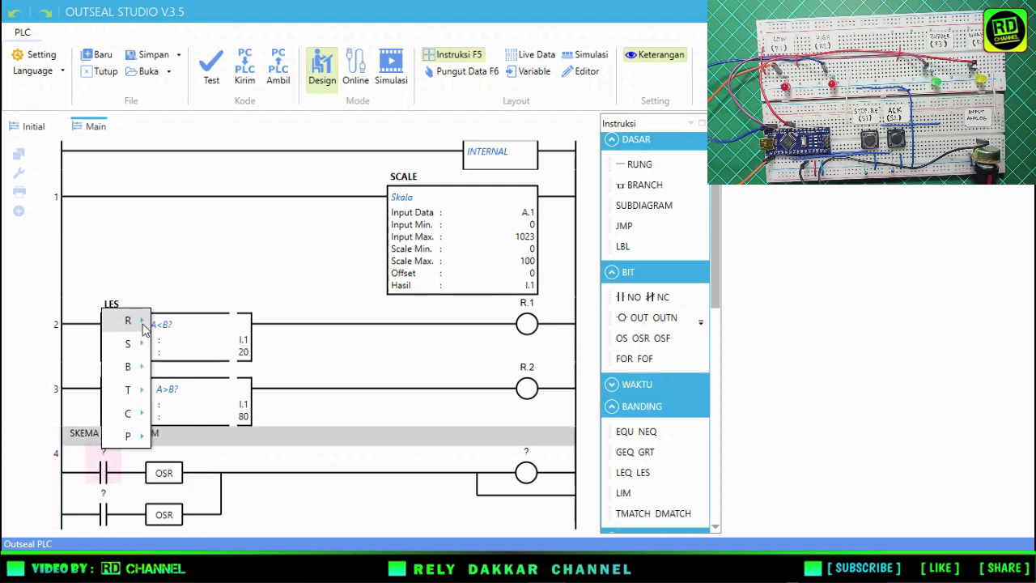
{"action": "mouse_move", "coordinate": [144, 326]}
{"action": "left_click", "coordinate": [179, 12]}
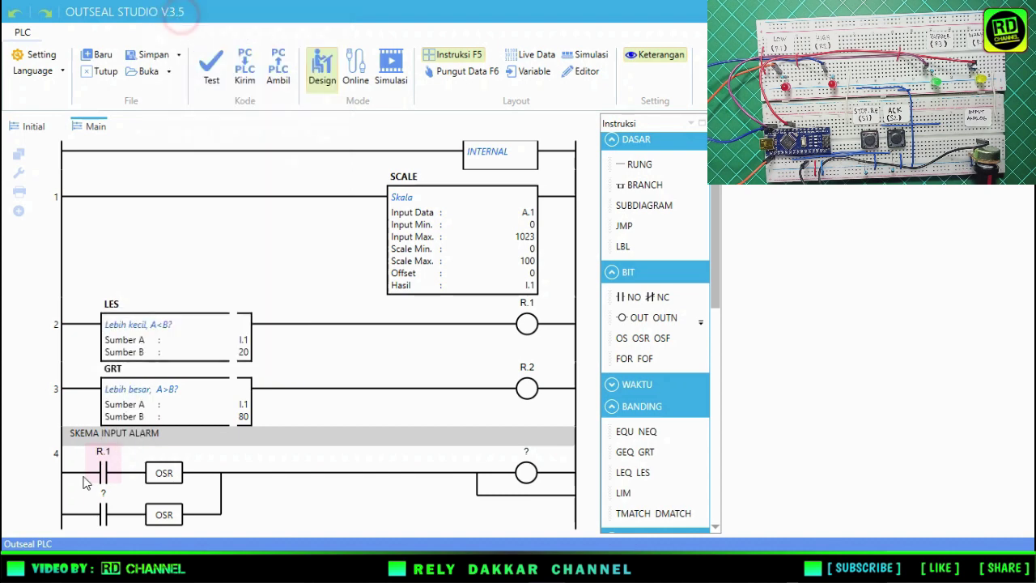
{"action": "right_click", "coordinate": [104, 511]}
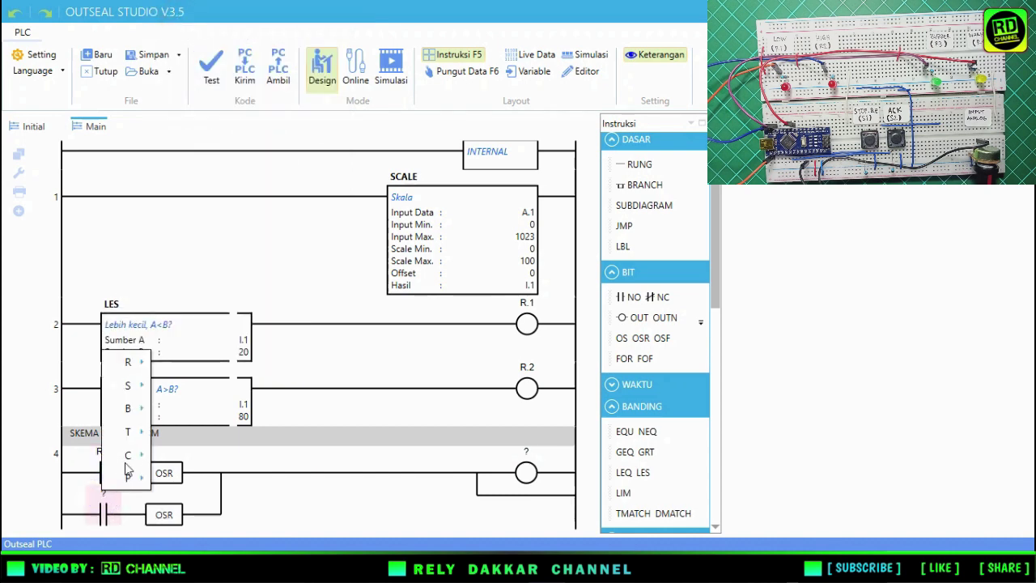
{"action": "mouse_move", "coordinate": [129, 362]}
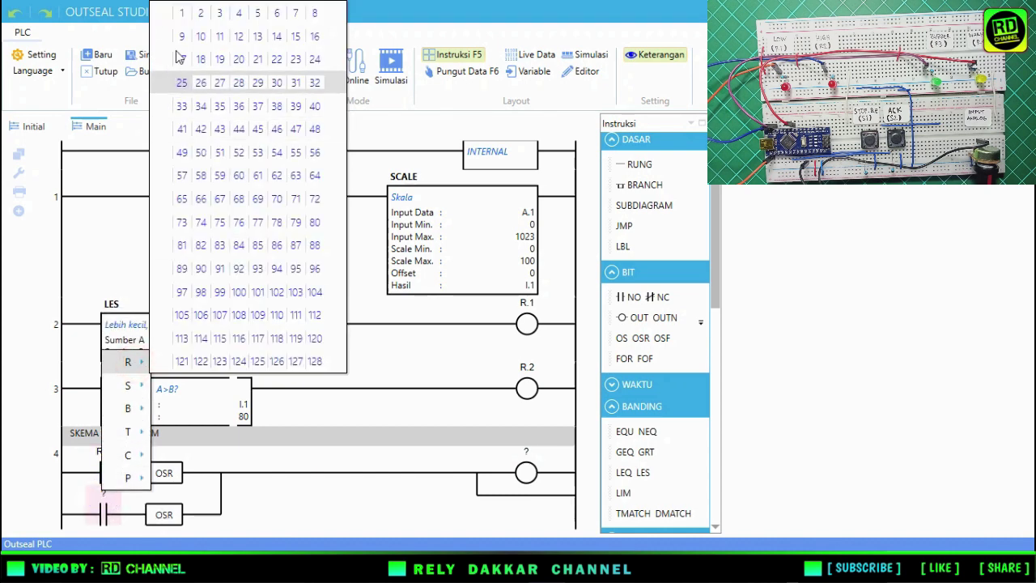
{"action": "left_click", "coordinate": [199, 13]}
- Assign output R.3 to the OUT coil on the main line of rung 4
{"action": "right_click", "coordinate": [526, 459]}
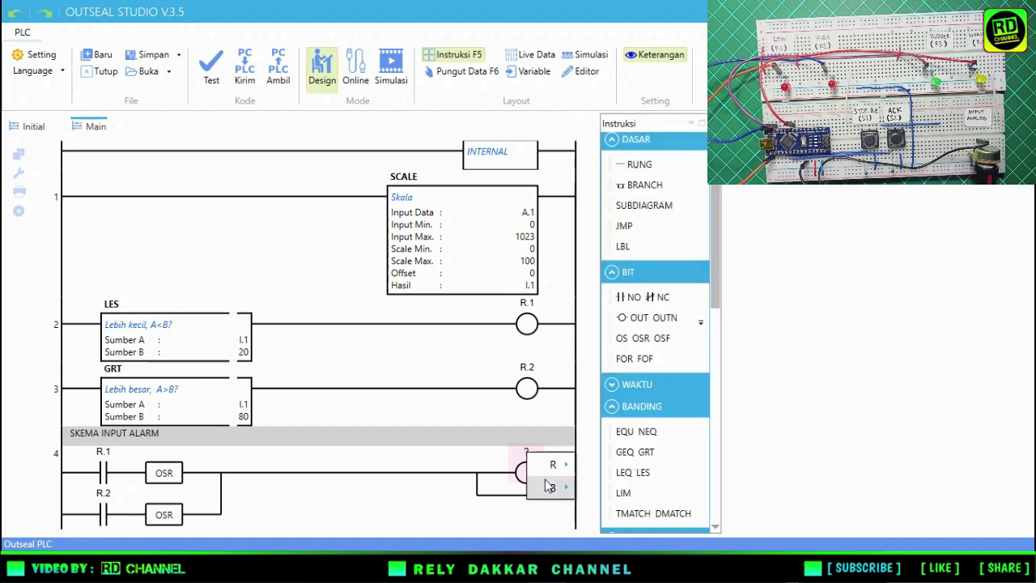
{"action": "mouse_move", "coordinate": [550, 463]}
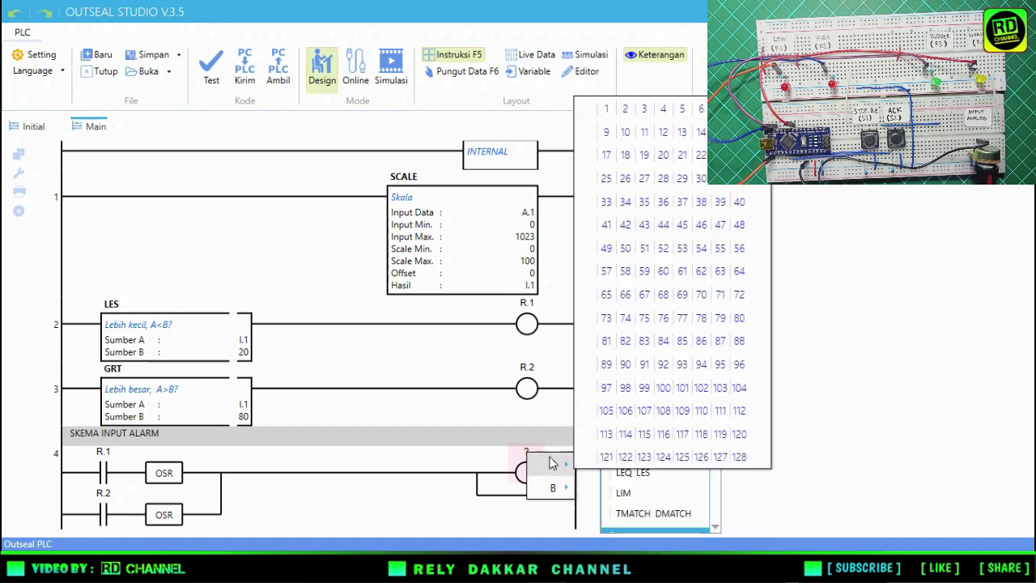
{"action": "left_click", "coordinate": [644, 111]}
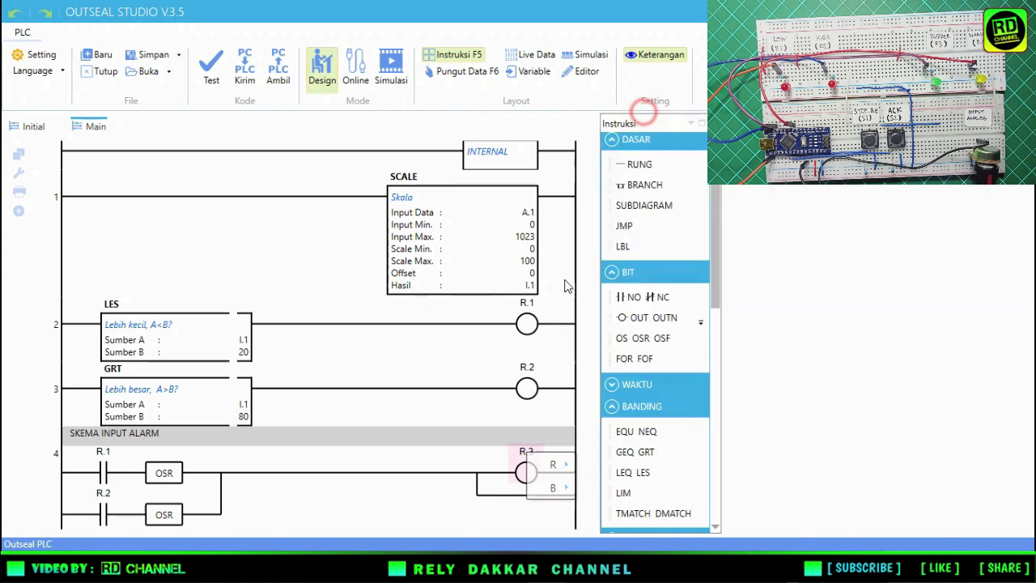
- Add an OUT coil to the lower output branch of rung 4 and assign it bit B.1
{"action": "left_click_drag", "start_coordinate": [617, 324], "coordinate": [492, 496]}
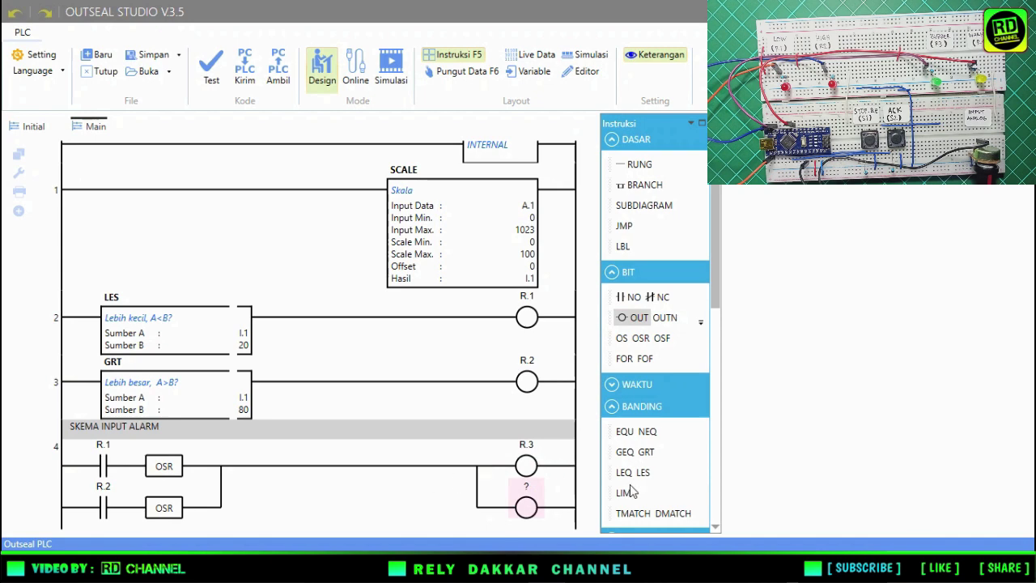
{"action": "left_click", "coordinate": [526, 488]}
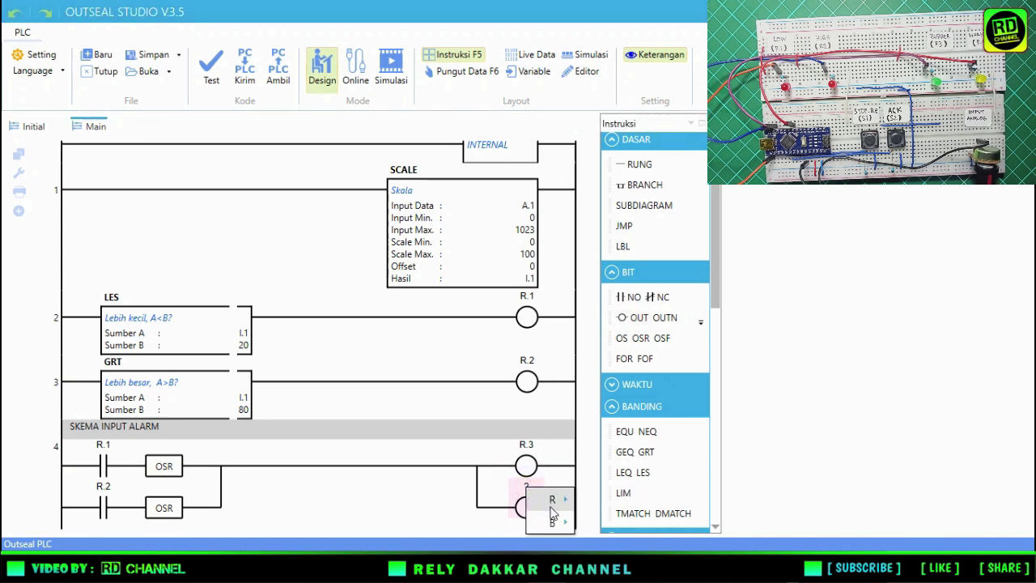
{"action": "mouse_move", "coordinate": [567, 524]}
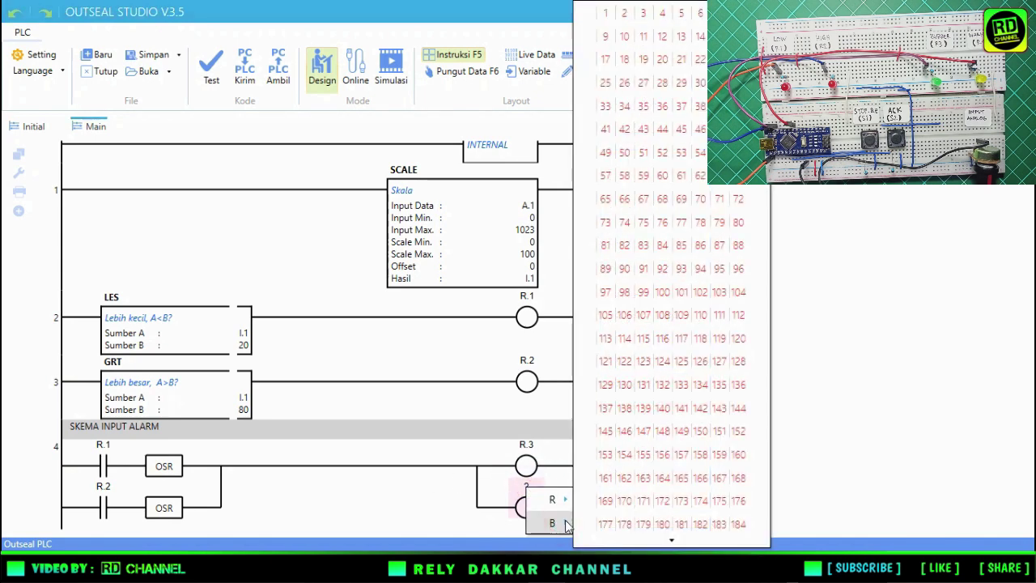
{"action": "left_click", "coordinate": [606, 13]}
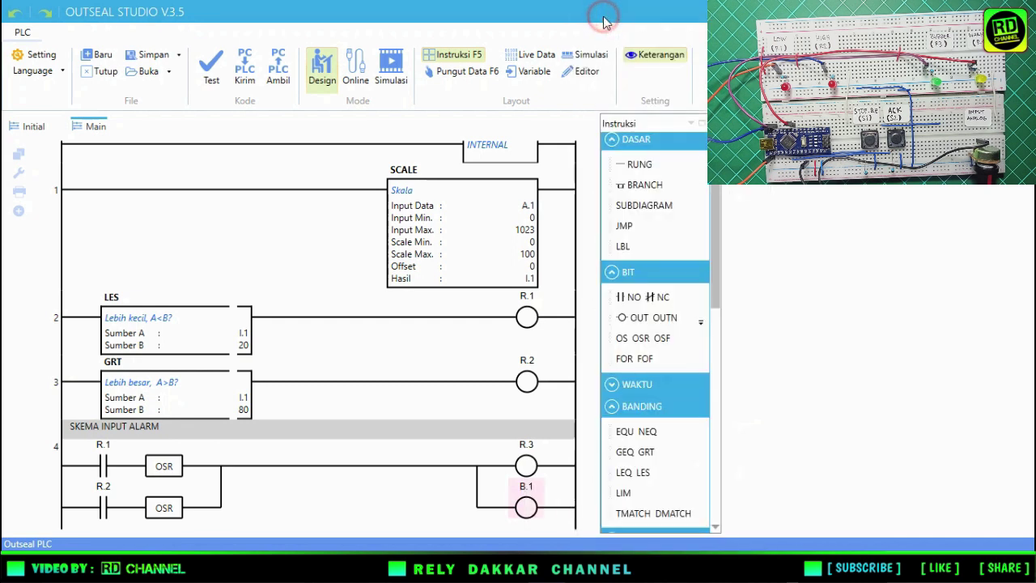
- Change the R.3 and B.1 output coils on rung 4 to Output Latch
{"action": "right_click", "coordinate": [529, 468]}
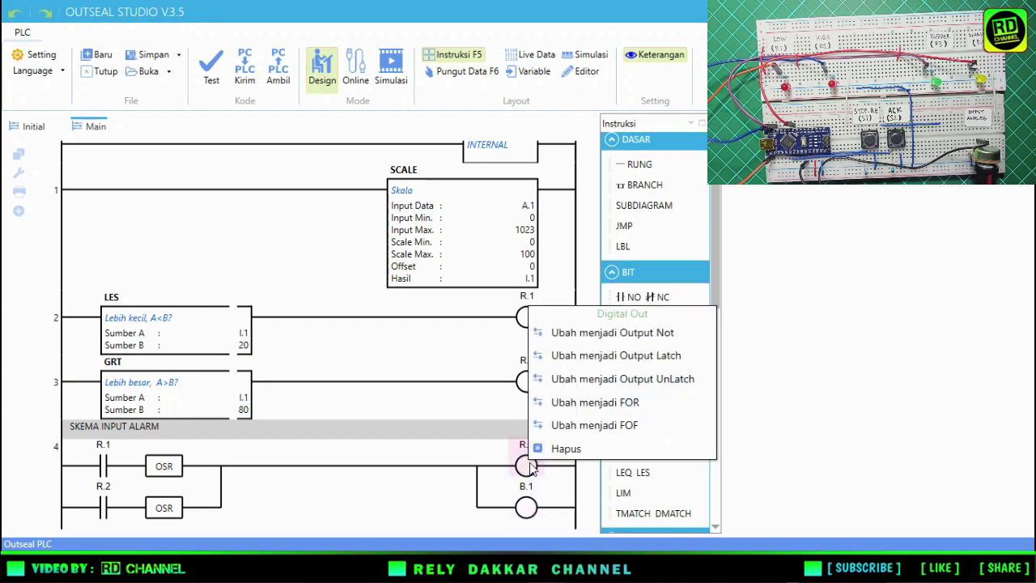
{"action": "left_click", "coordinate": [537, 355]}
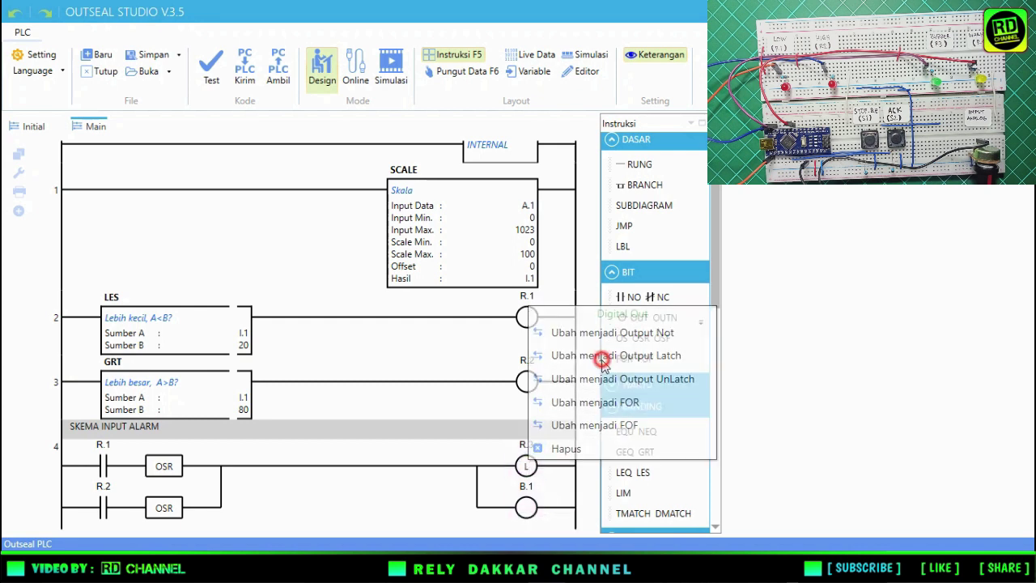
{"action": "right_click", "coordinate": [526, 508]}
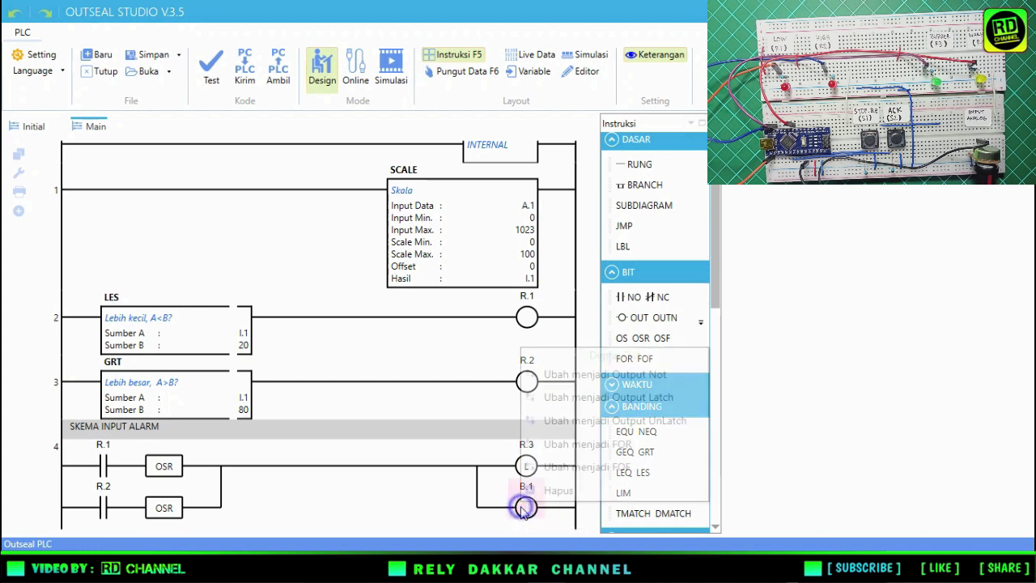
{"action": "left_click", "coordinate": [561, 409]}
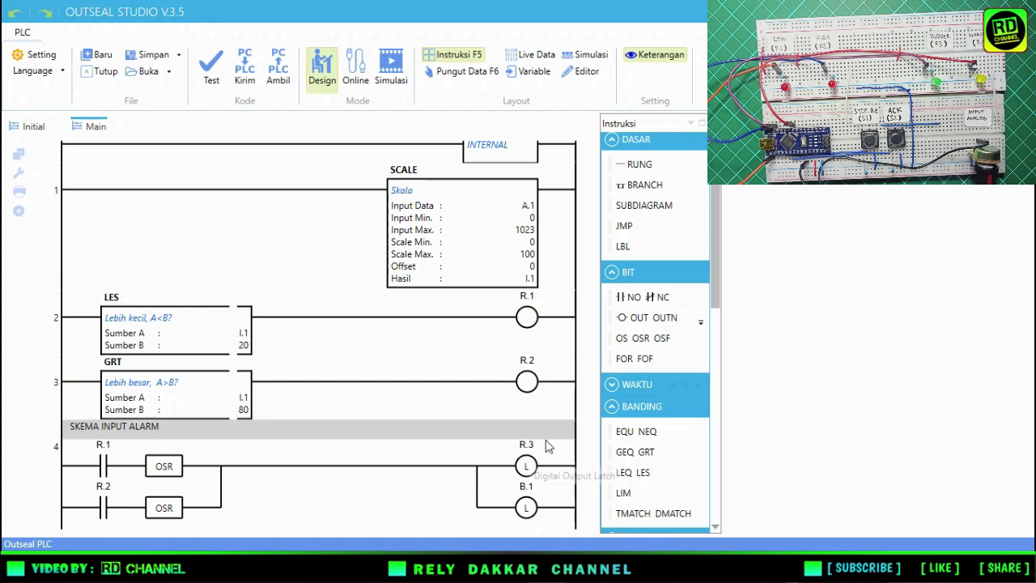
- Add rung 5 with an NO contact and an OUT coil, and assign S.1 to the contact
{"action": "left_click", "coordinate": [22, 217]}
{"action": "left_click_drag", "start_coordinate": [622, 298], "coordinate": [91, 517]}
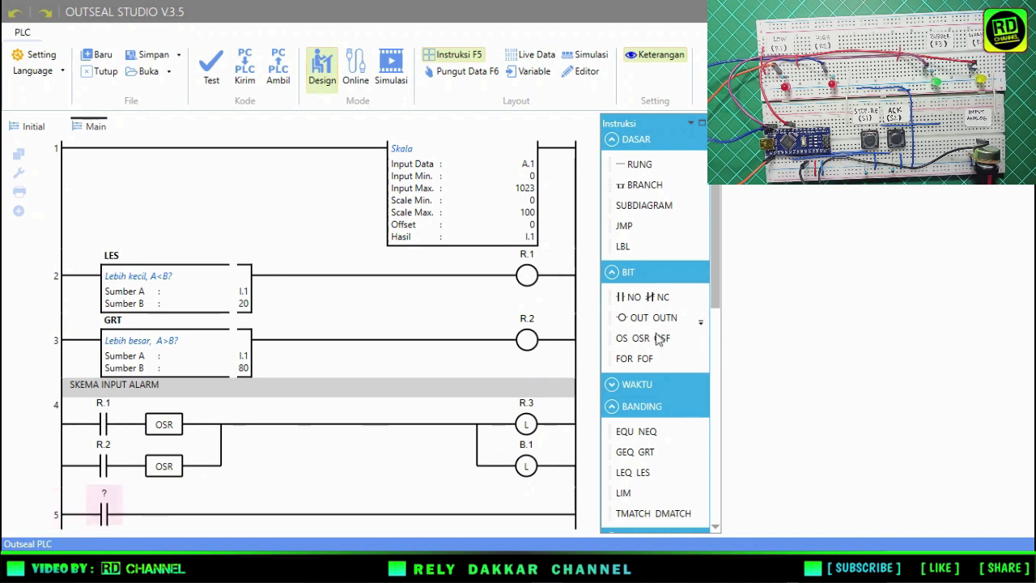
{"action": "left_click_drag", "start_coordinate": [625, 318], "coordinate": [122, 517]}
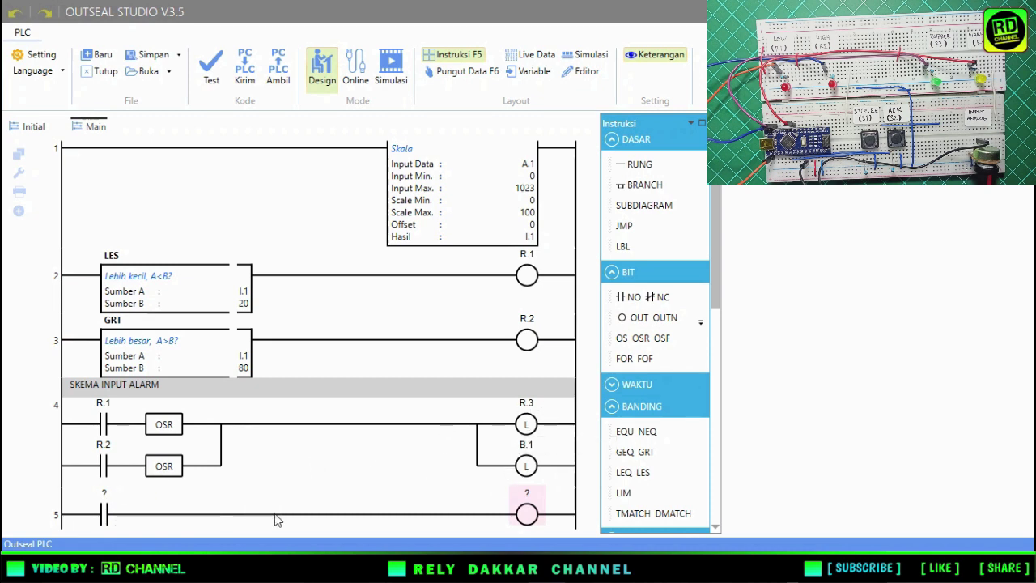
{"action": "left_click", "coordinate": [105, 494]}
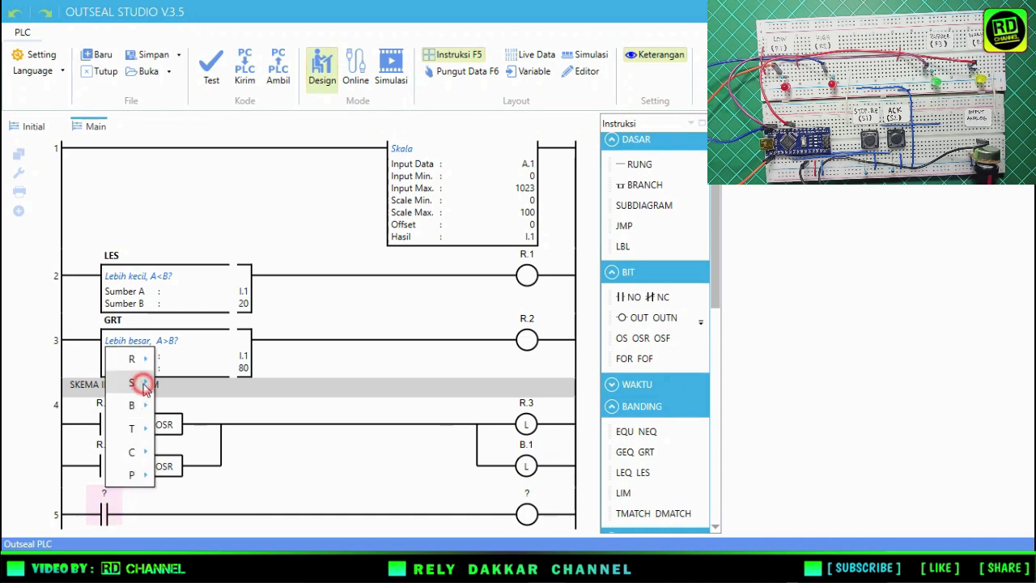
{"action": "mouse_move", "coordinate": [144, 387]}
{"action": "left_click", "coordinate": [183, 27]}
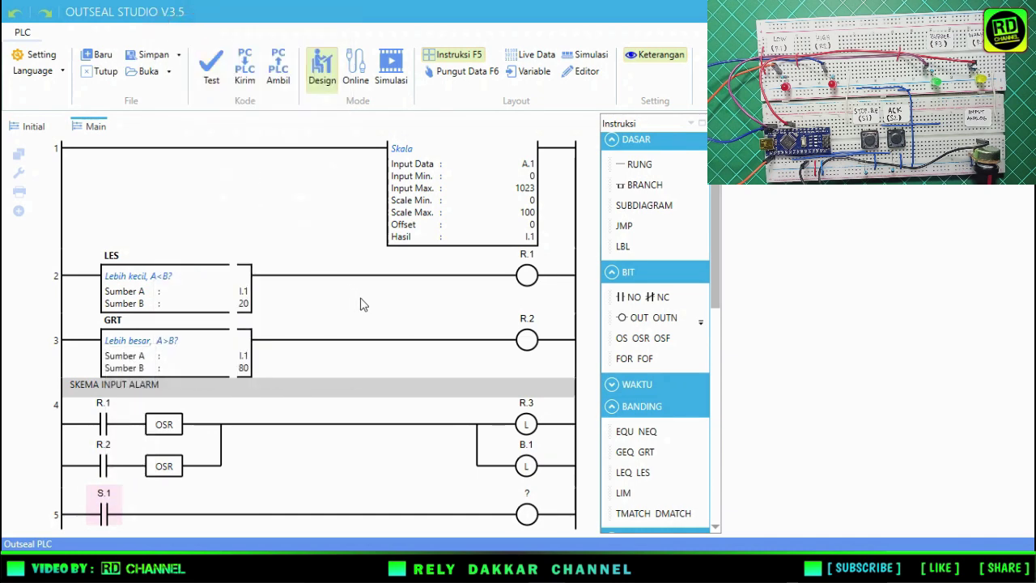
- Assign R.3 to the coil on rung 5 and change it to Output UnLatch
{"action": "left_click", "coordinate": [527, 507]}
{"action": "mouse_move", "coordinate": [551, 508]}
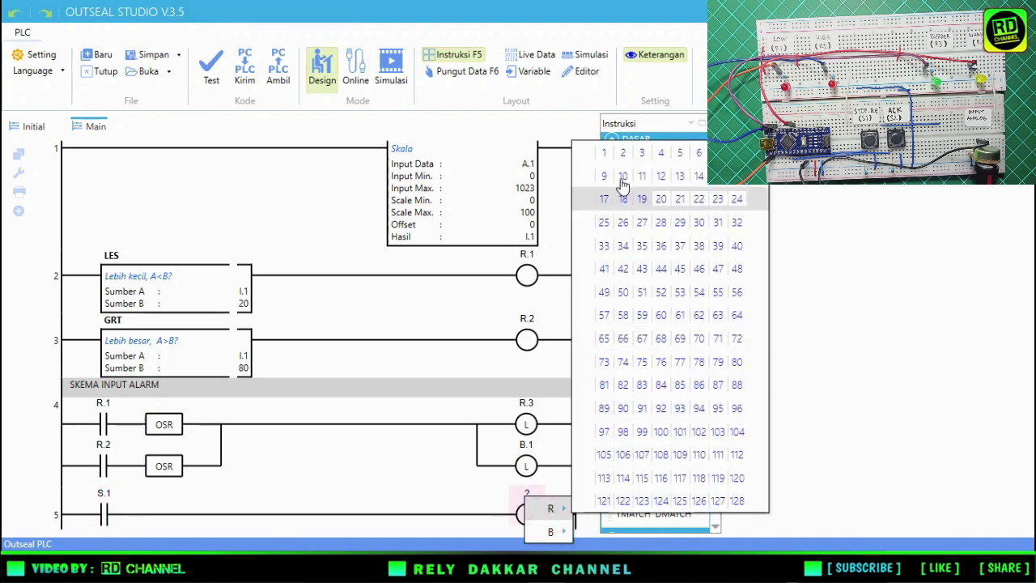
{"action": "left_click", "coordinate": [642, 153]}
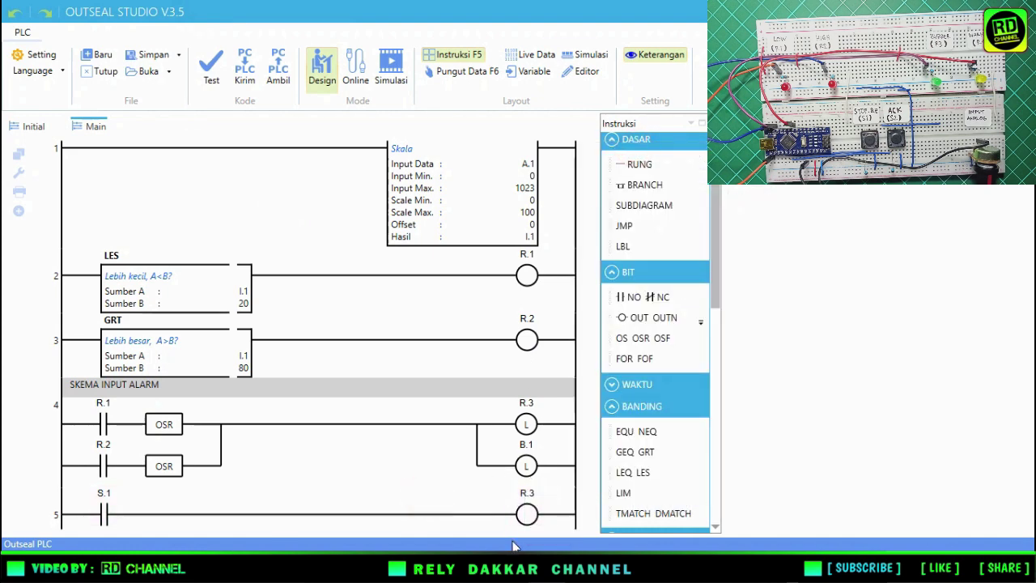
{"action": "right_click", "coordinate": [527, 518]}
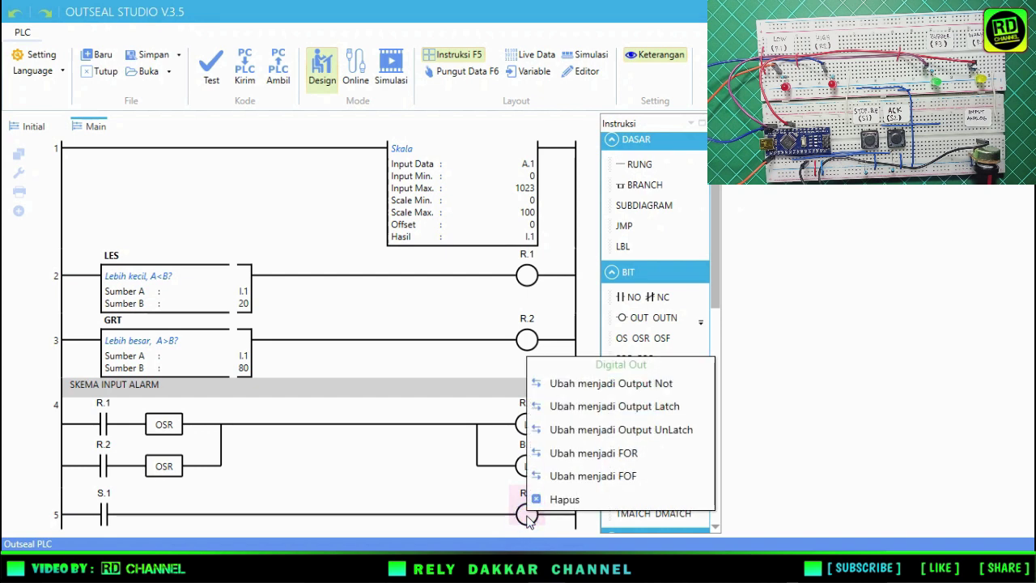
{"action": "left_click", "coordinate": [539, 429]}
{"action": "left_click", "coordinate": [438, 498]}
- Title rung 5 with the comment "SWITCH MUTE"
{"action": "double_click", "coordinate": [20, 510]}
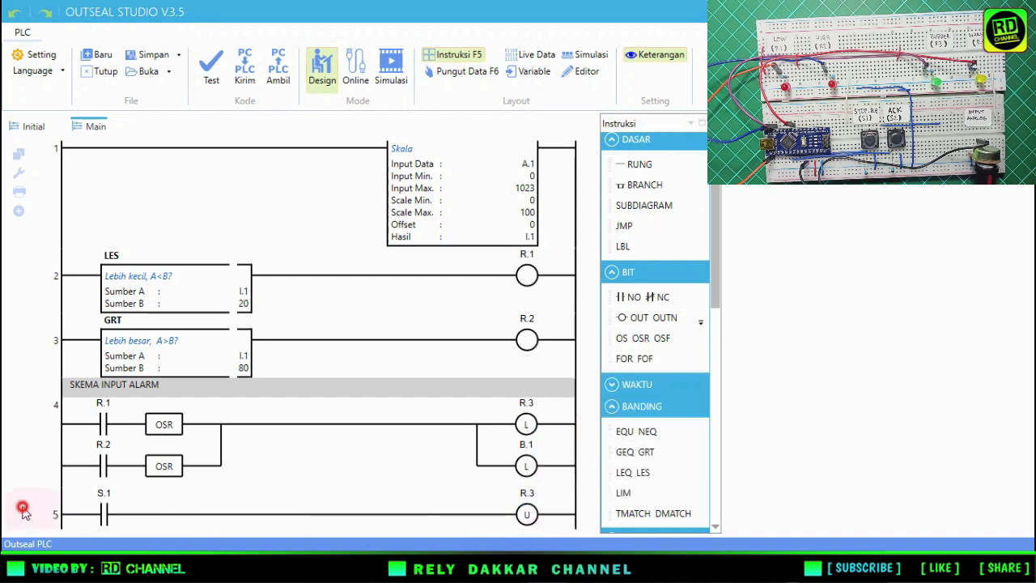
{"action": "type", "text": "SWITC"}
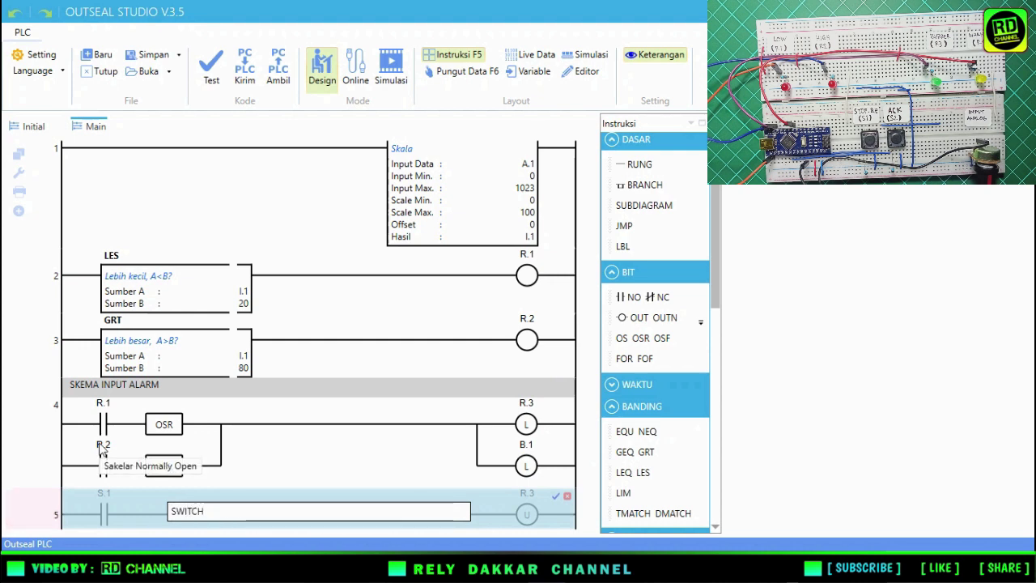
{"action": "type", "text": "H MUTE"}
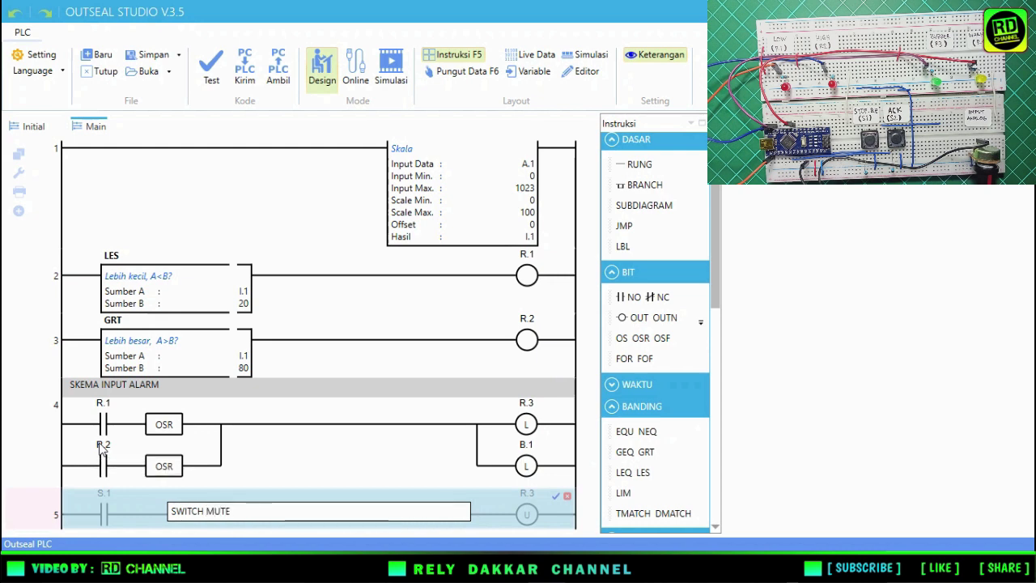
{"action": "key", "text": "Return"}
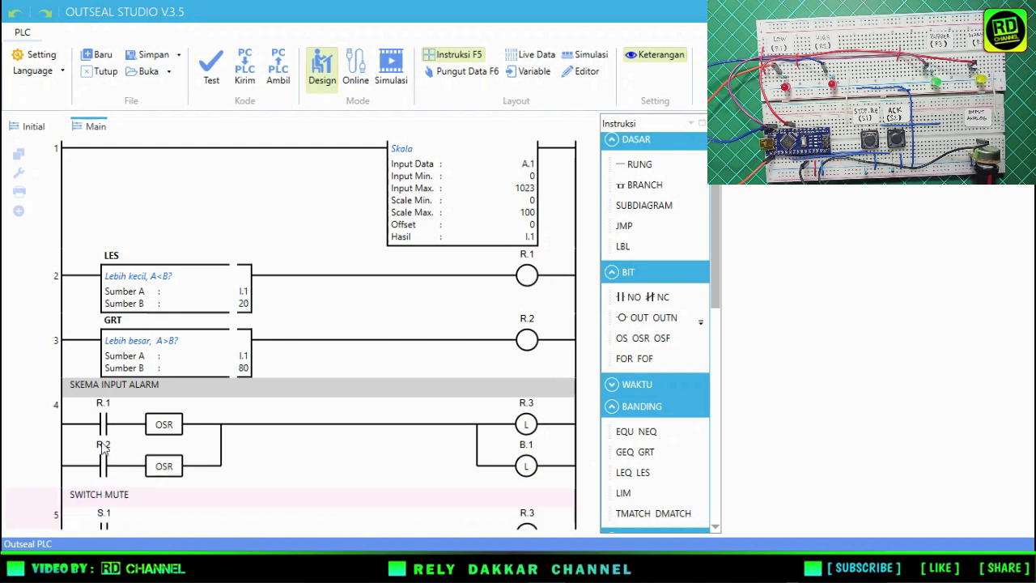
- Add rung 6 below the SWITCH MUTE rung with an NO contact assigned to S.2
{"action": "left_click", "coordinate": [49, 471]}
{"action": "scroll", "coordinate": [48, 471], "scroll_direction": "down", "scroll_amount": 1}
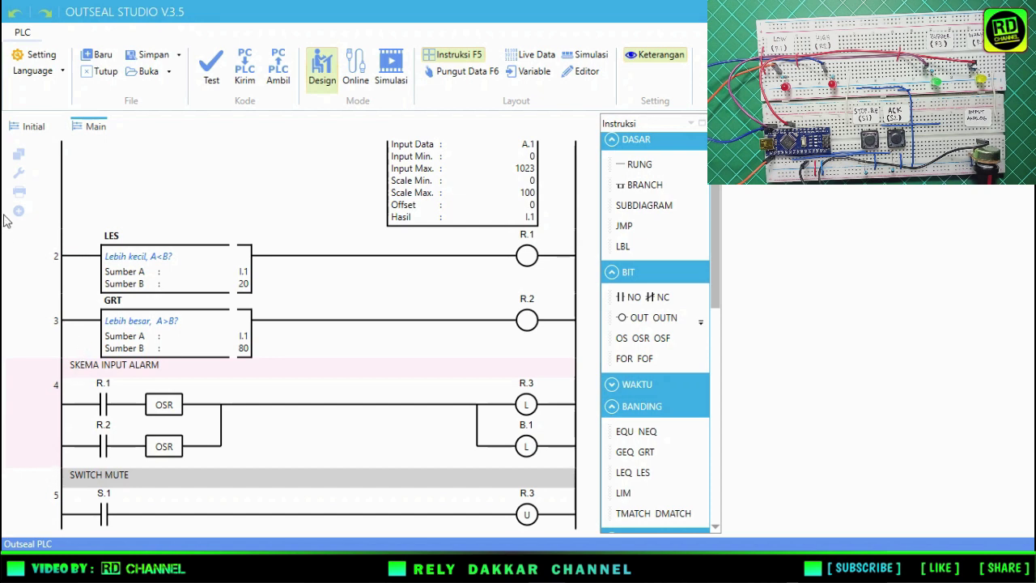
{"action": "scroll", "coordinate": [14, 212], "scroll_direction": "down", "scroll_amount": 2}
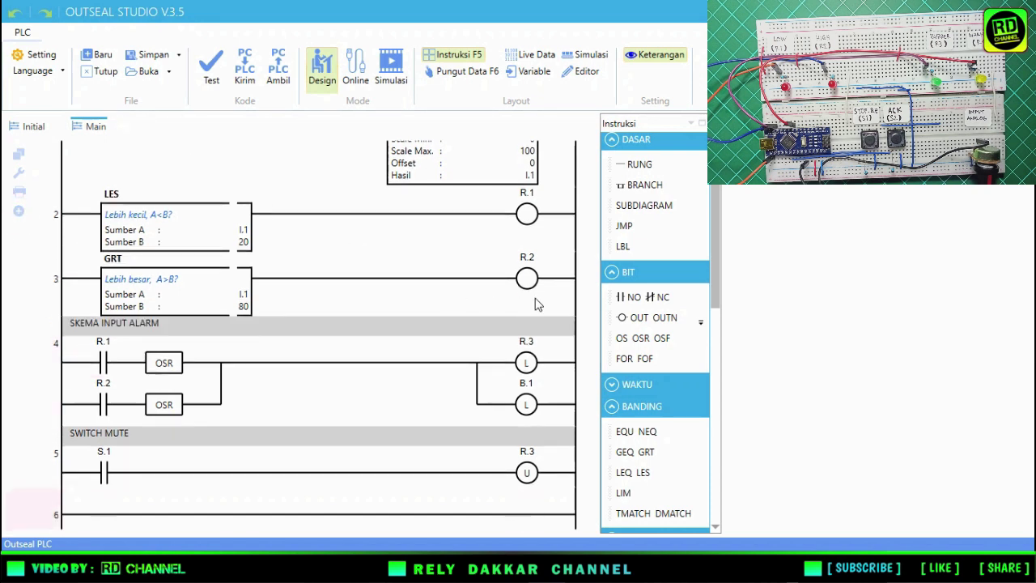
{"action": "left_click_drag", "start_coordinate": [628, 297], "coordinate": [77, 515]}
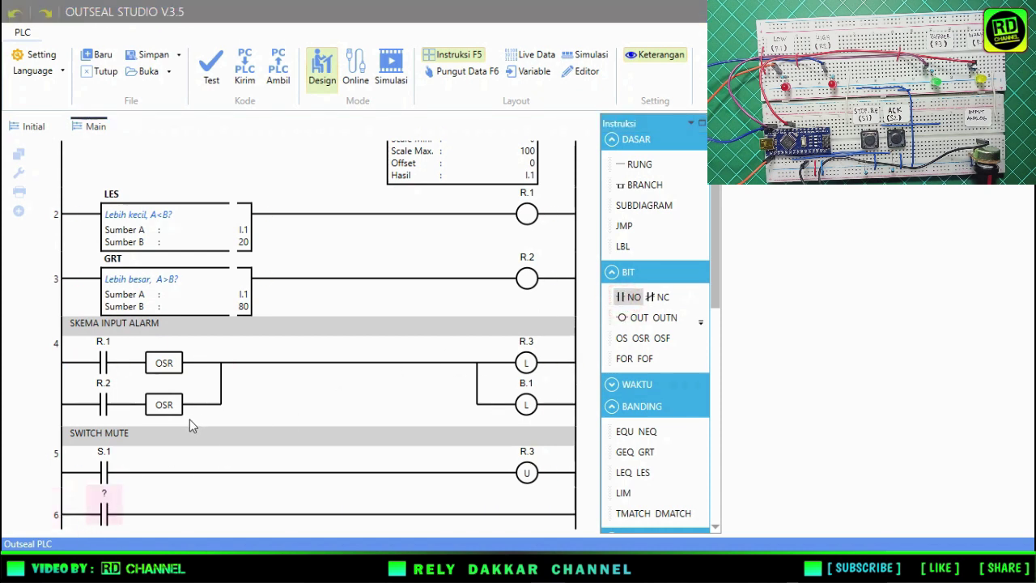
{"action": "left_click", "coordinate": [103, 497]}
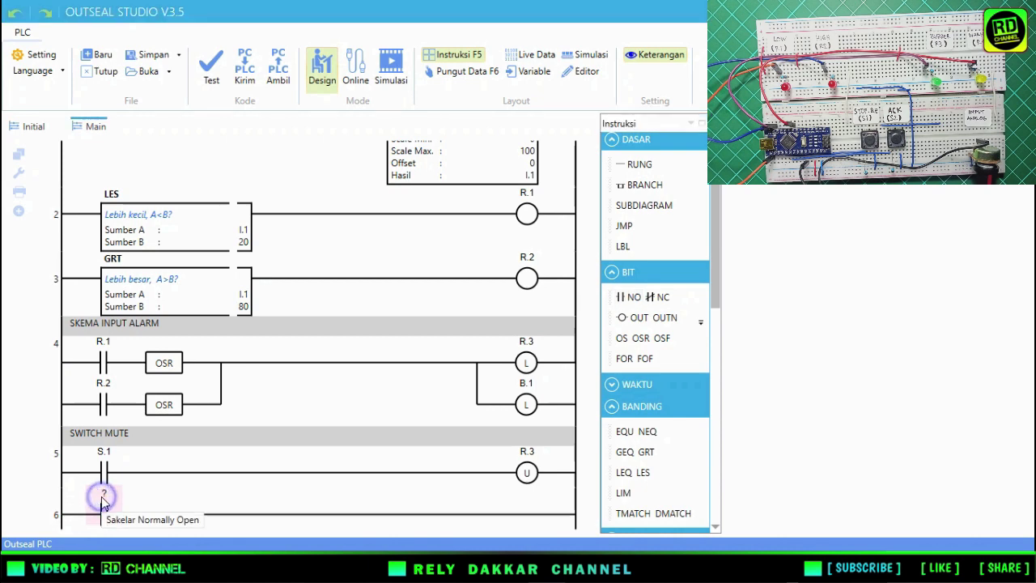
{"action": "left_click", "coordinate": [103, 494]}
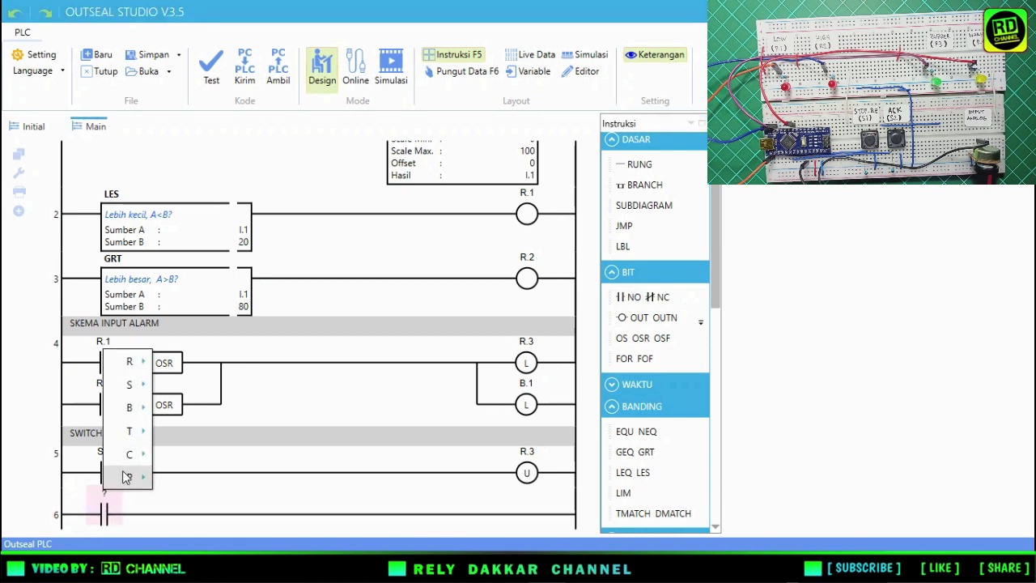
{"action": "left_click", "coordinate": [132, 385]}
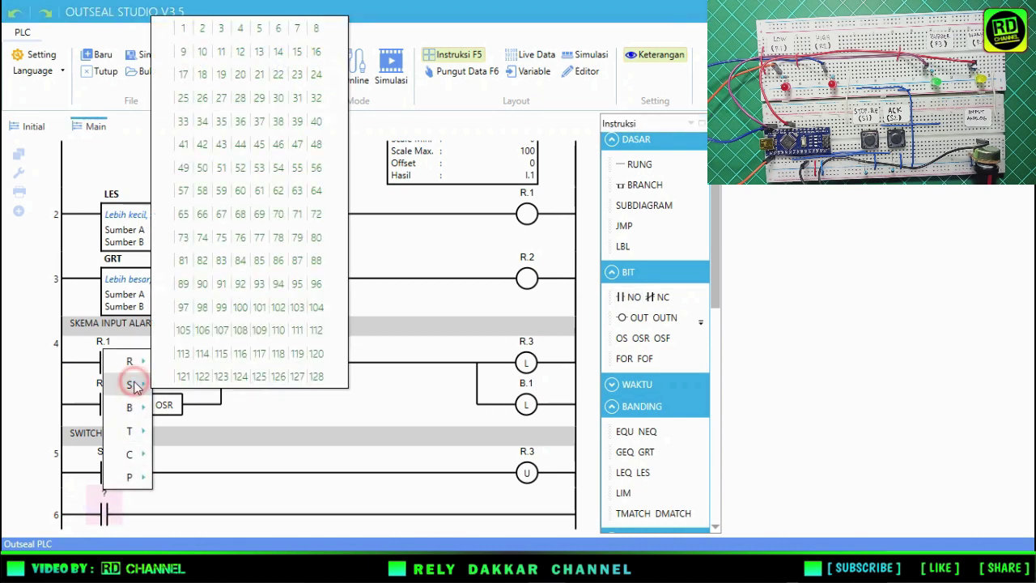
{"action": "left_click", "coordinate": [202, 32]}
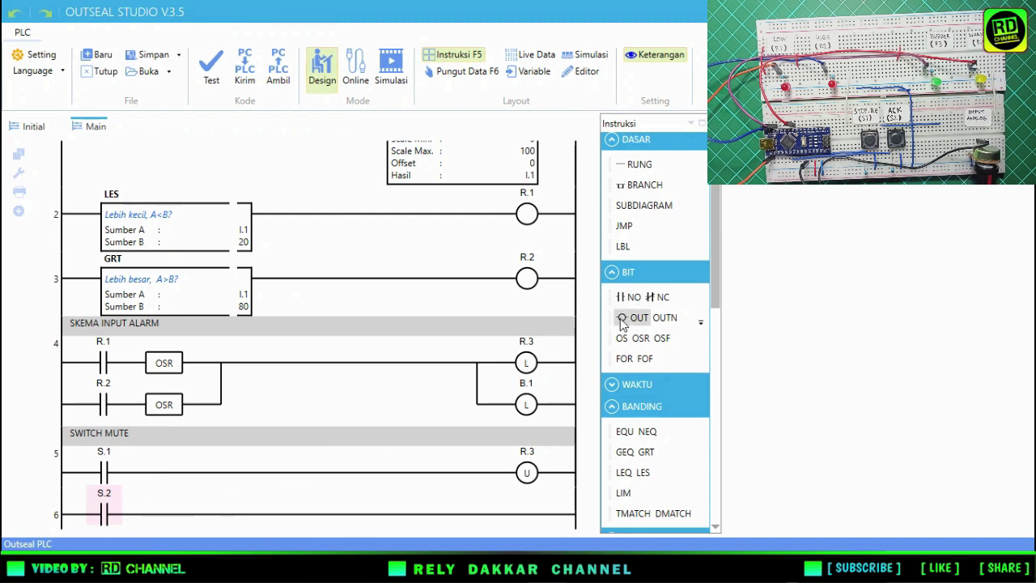
- Add an OUT coil to rung 6 and assign it bit B.1
{"action": "left_click_drag", "start_coordinate": [622, 322], "coordinate": [148, 525]}
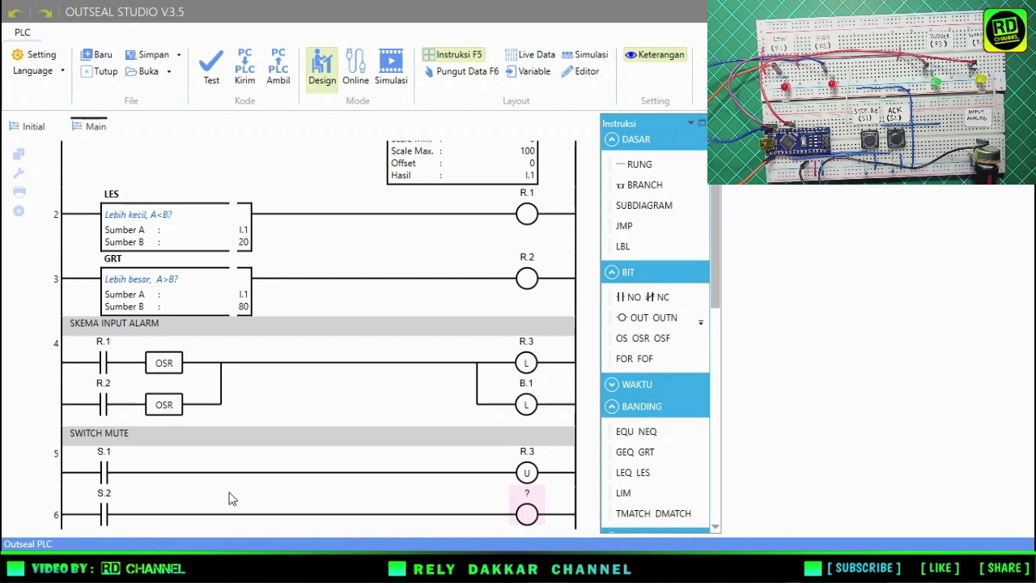
{"action": "left_click", "coordinate": [526, 506]}
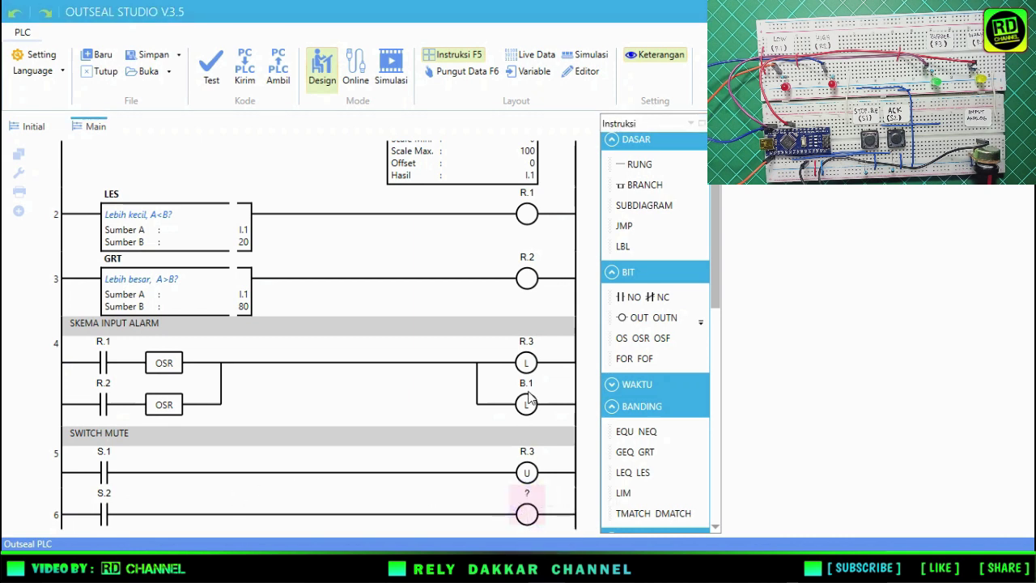
{"action": "left_click", "coordinate": [529, 499]}
{"action": "left_click", "coordinate": [559, 531]}
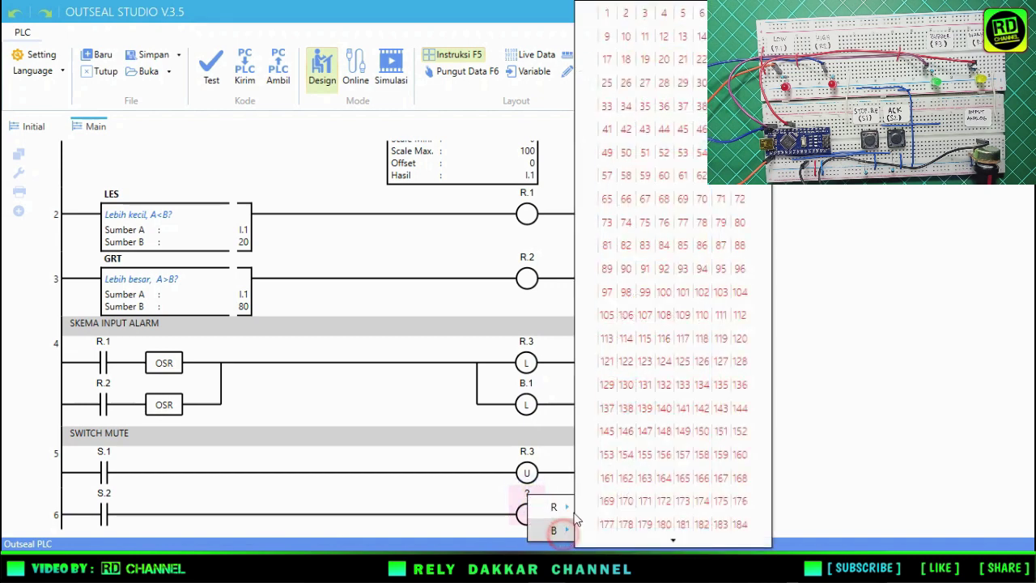
{"action": "left_click", "coordinate": [608, 13]}
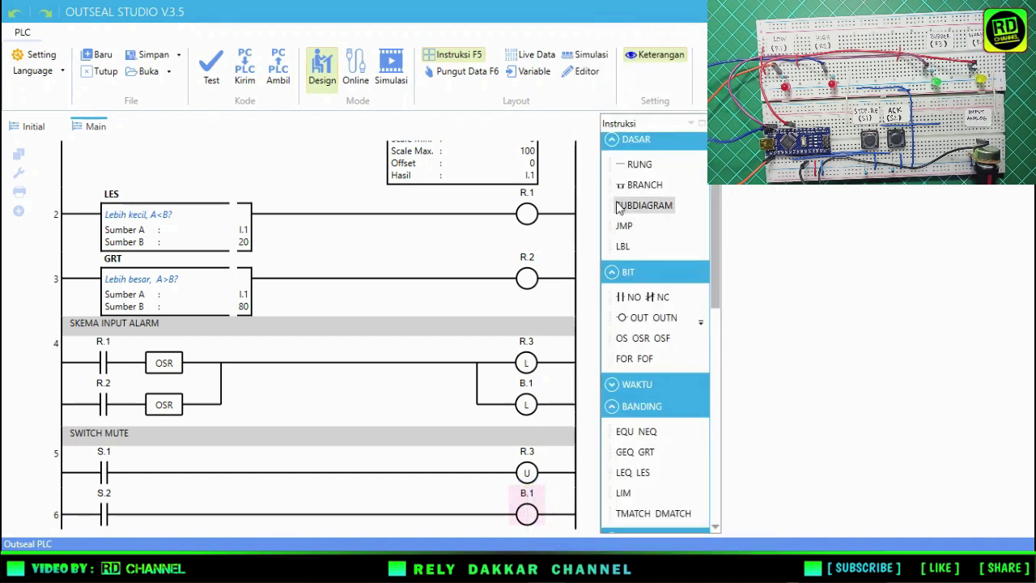
- Add a branch to rung 6 starting before the S.2 contact, and move the B.1 coil directly after S.2 inside it
{"action": "left_click_drag", "start_coordinate": [621, 185], "coordinate": [121, 515]}
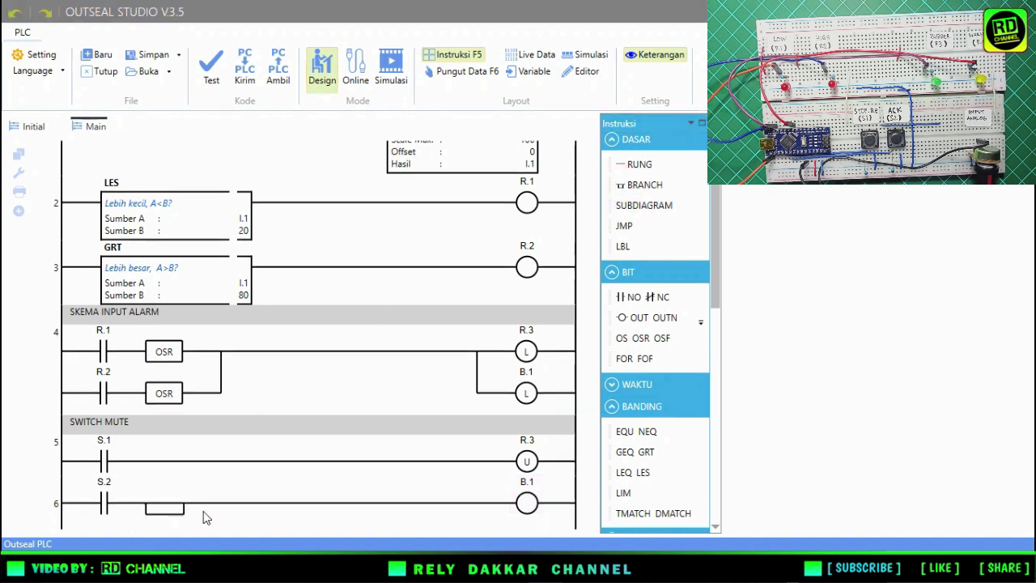
{"action": "left_click", "coordinate": [103, 504]}
{"action": "left_click_drag", "start_coordinate": [147, 512], "coordinate": [158, 510]}
{"action": "left_click_drag", "start_coordinate": [527, 493], "coordinate": [122, 492]}
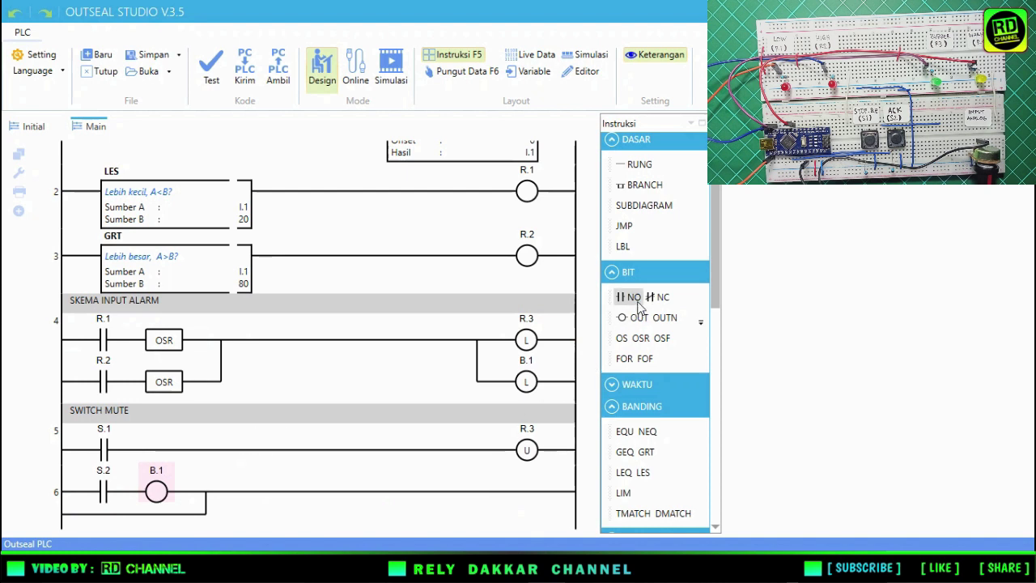
- Add an NO contact to the lower branch of rung 6 and assign it P.1.ST
{"action": "left_click_drag", "start_coordinate": [636, 300], "coordinate": [81, 521]}
{"action": "scroll", "coordinate": [81, 520], "scroll_direction": "down", "scroll_amount": 1}
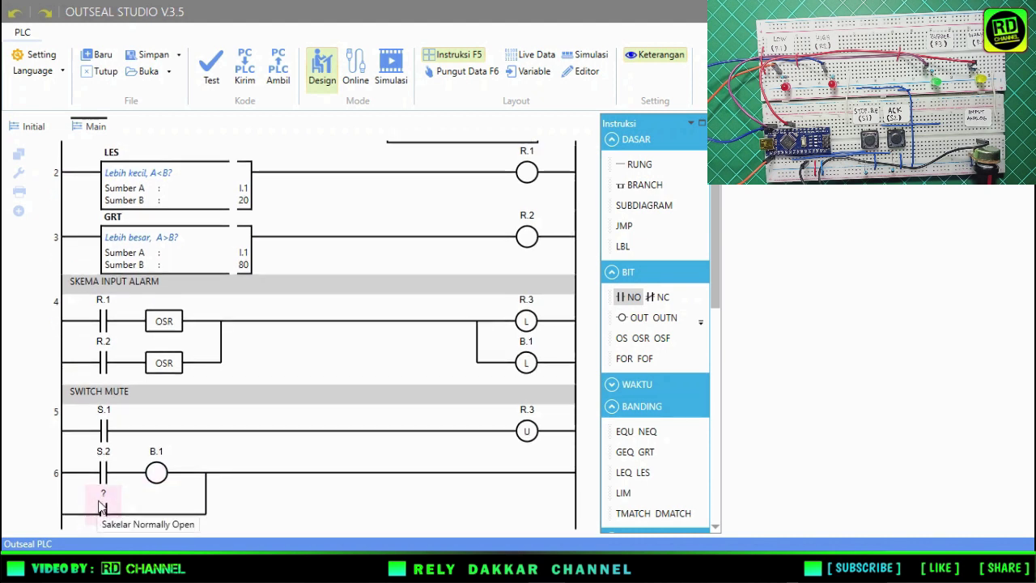
{"action": "left_click", "coordinate": [103, 496]}
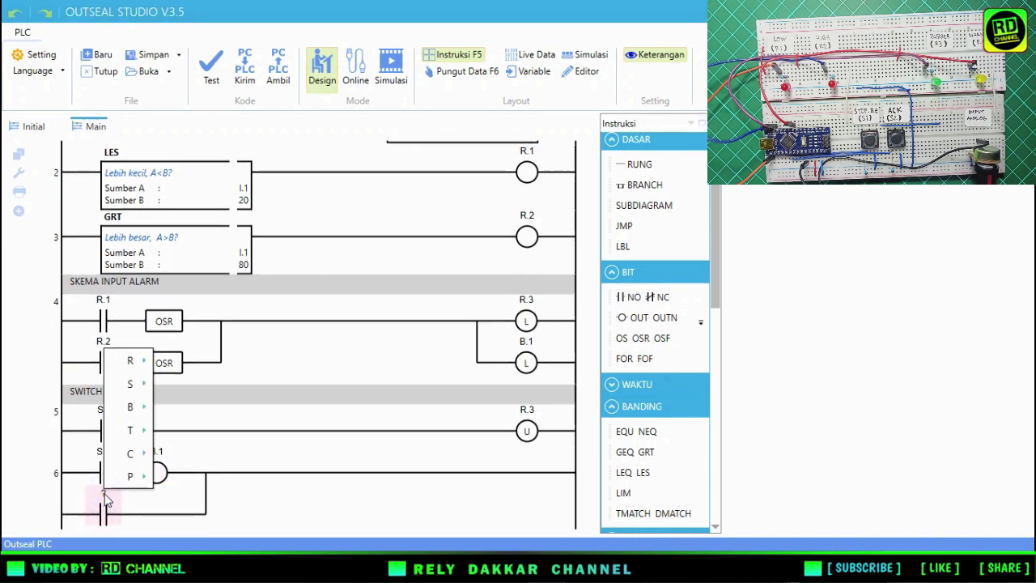
{"action": "left_click", "coordinate": [131, 477]}
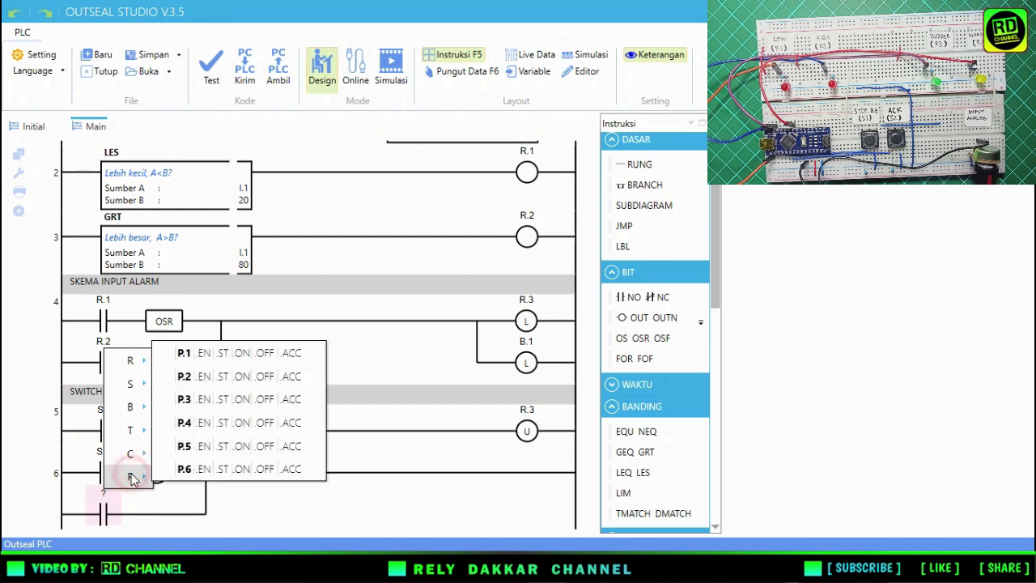
{"action": "left_click", "coordinate": [221, 355]}
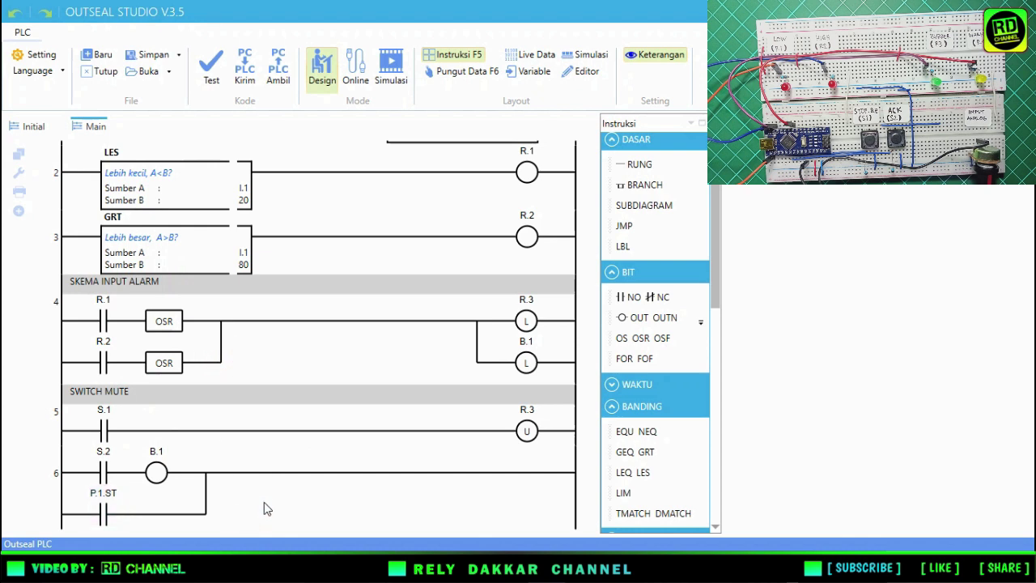
- Add an NO contact assigned to B.1 after the P.1.ST contact on the lower branch of rung 6
{"action": "left_click_drag", "start_coordinate": [624, 297], "coordinate": [149, 496]}
{"action": "left_click", "coordinate": [183, 402]}
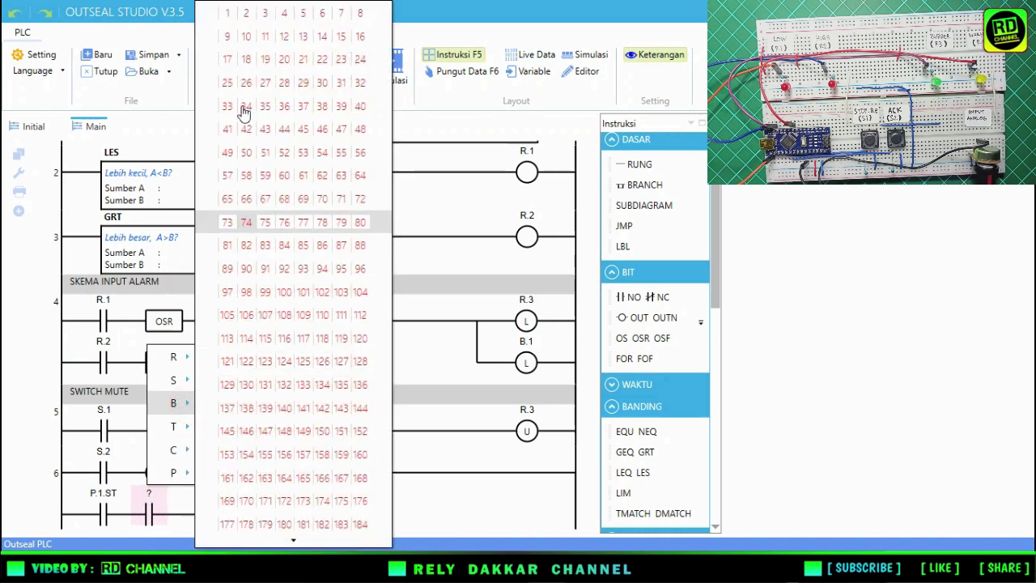
{"action": "left_click", "coordinate": [230, 13]}
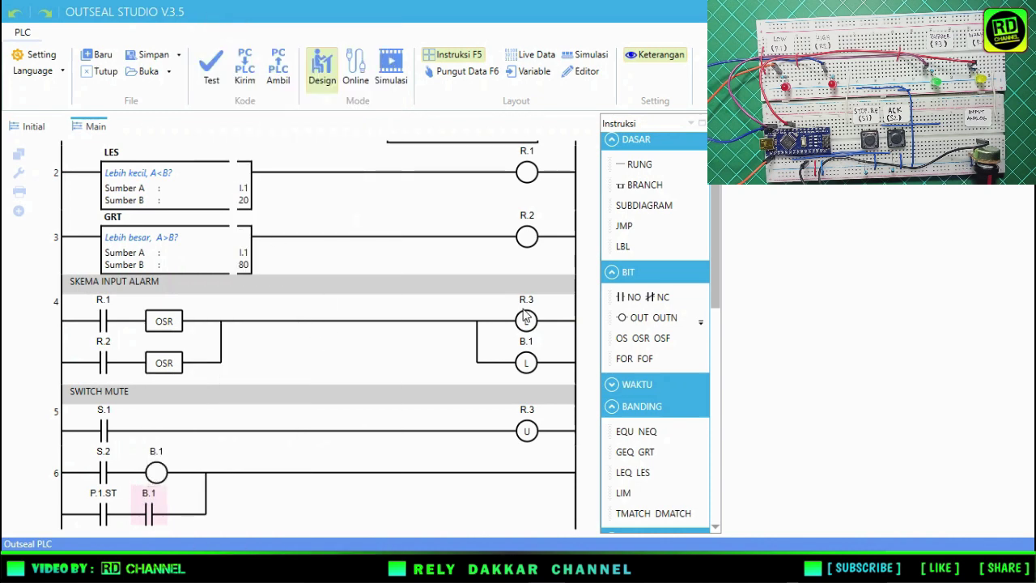
- Add an OUT coil after the B.1 contact on the lower branch of rung 6 and assign it R.4
{"action": "left_click_drag", "start_coordinate": [634, 318], "coordinate": [215, 518]}
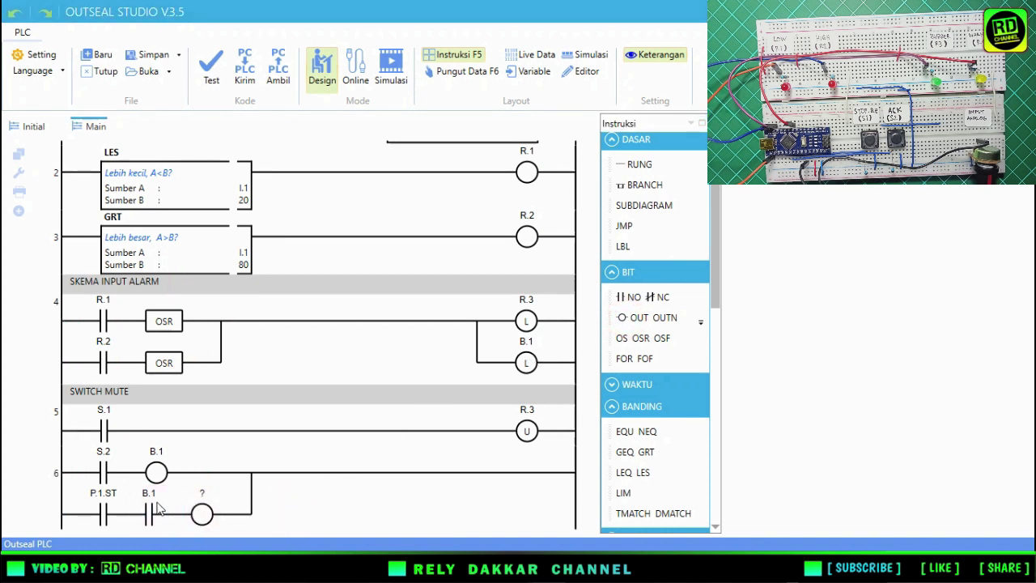
{"action": "left_click", "coordinate": [202, 494]}
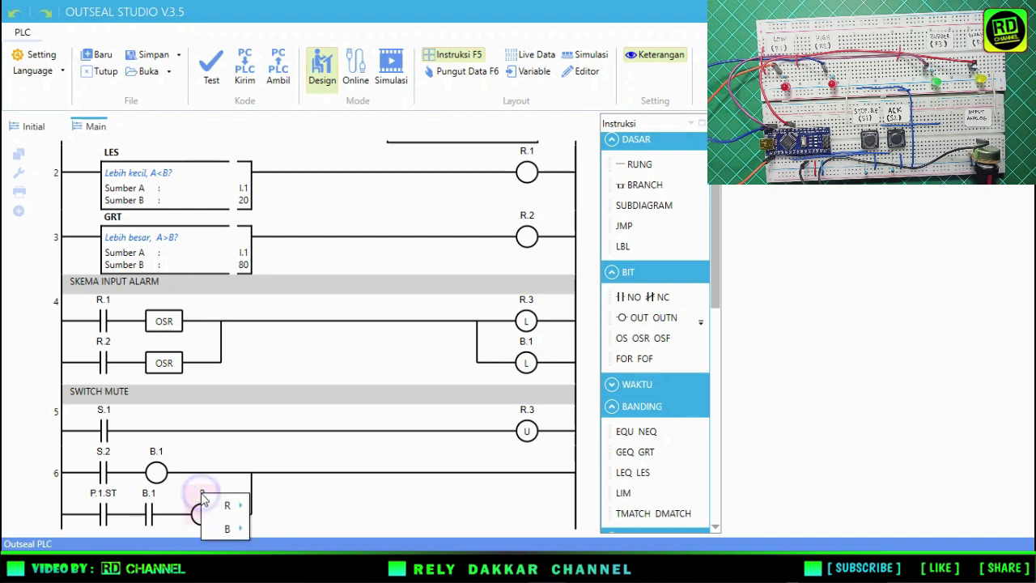
{"action": "mouse_move", "coordinate": [223, 505]}
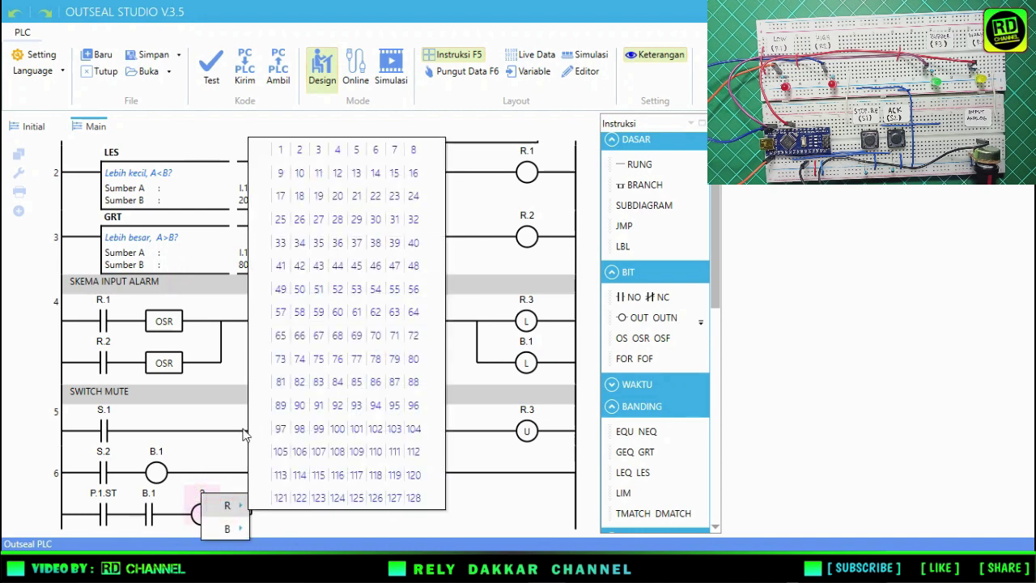
{"action": "left_click", "coordinate": [337, 151]}
{"action": "left_click", "coordinate": [326, 506]}
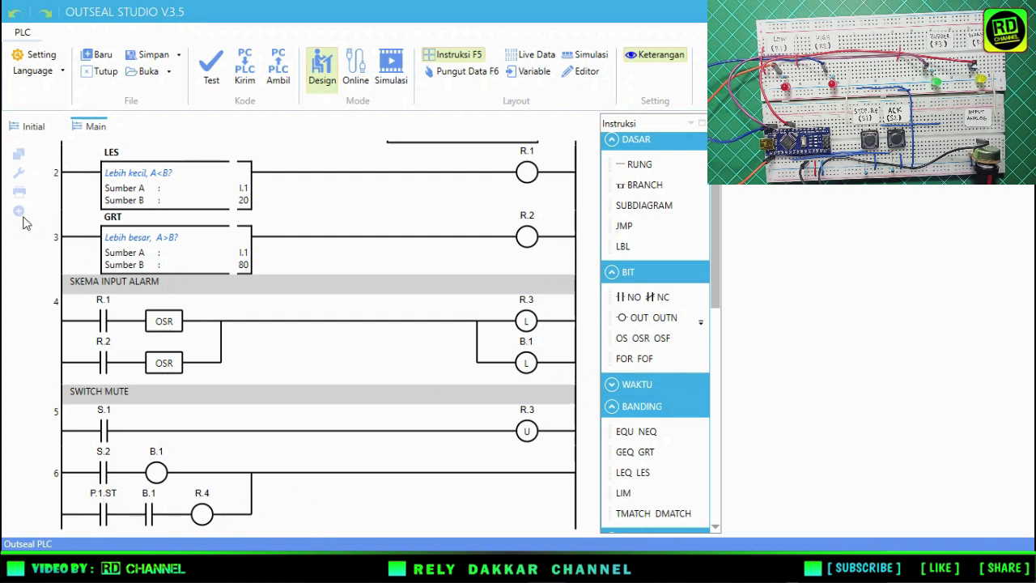
- Add rung 7 below rung 6 and place an NO contact assigned to B.1 at its start
{"action": "scroll", "coordinate": [289, 353], "scroll_direction": "down", "scroll_amount": 1}
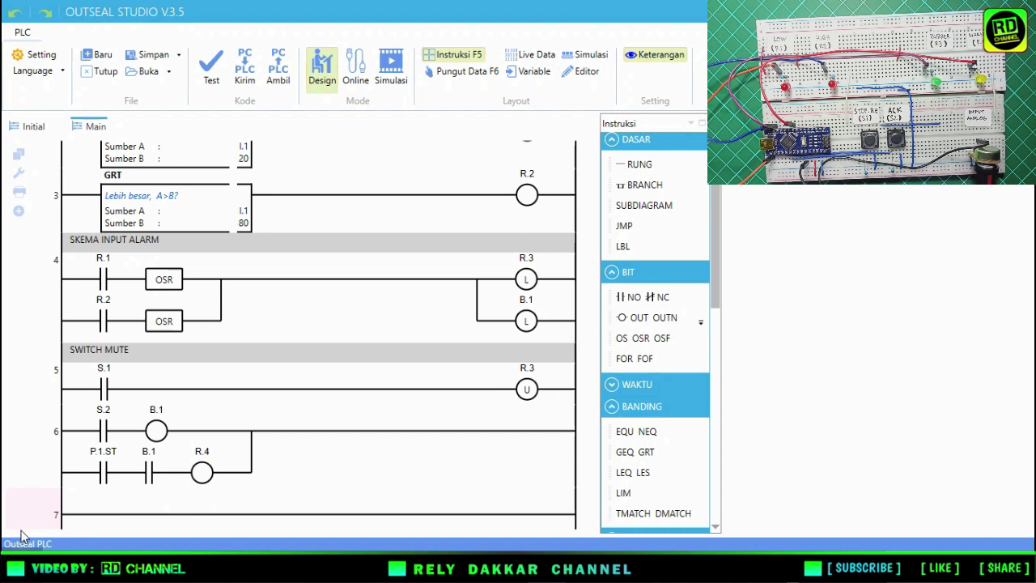
{"action": "left_click", "coordinate": [622, 299]}
{"action": "left_click_drag", "start_coordinate": [618, 306], "coordinate": [77, 517]}
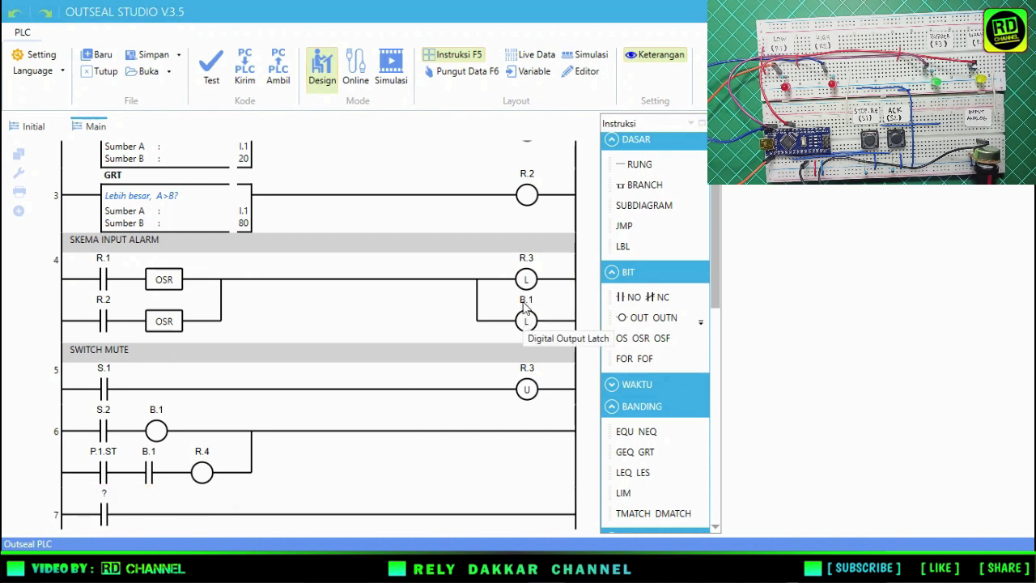
{"action": "left_click", "coordinate": [105, 492]}
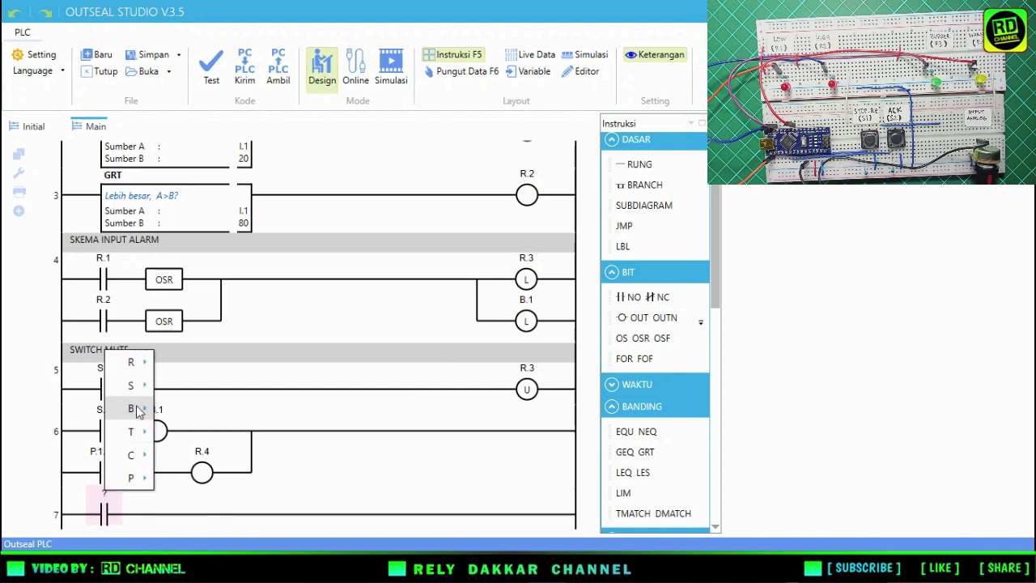
{"action": "mouse_move", "coordinate": [140, 387]}
{"action": "mouse_move", "coordinate": [136, 407]}
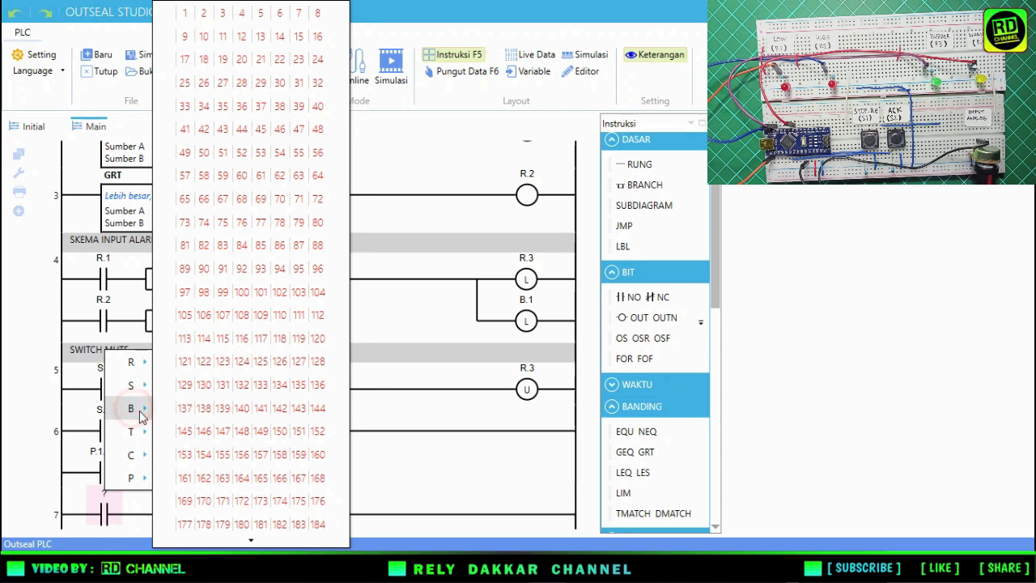
{"action": "left_click", "coordinate": [184, 13]}
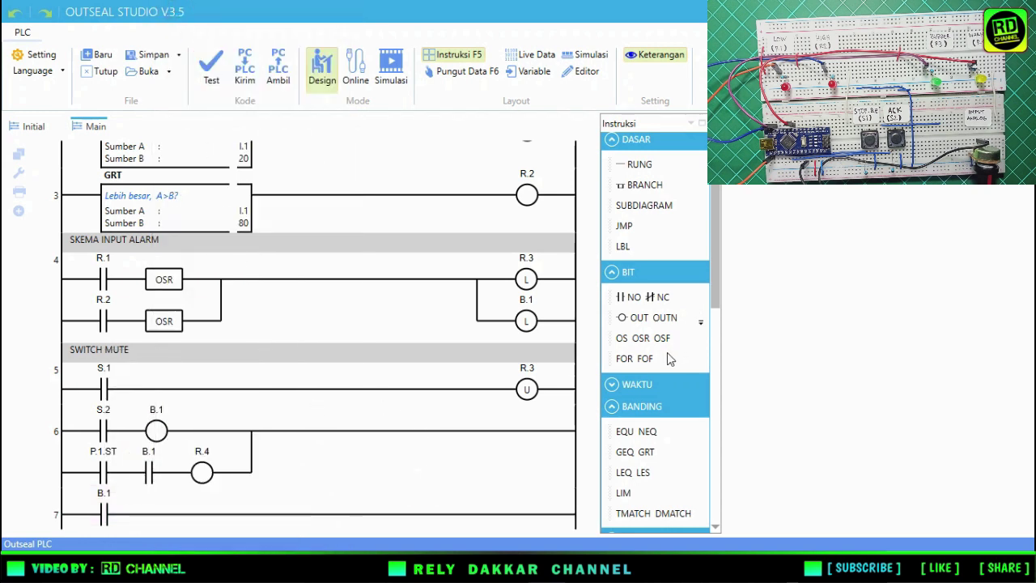
- Add an SPWM instruction to rung 7 after the B.1 contact
{"action": "left_click", "coordinate": [611, 273]}
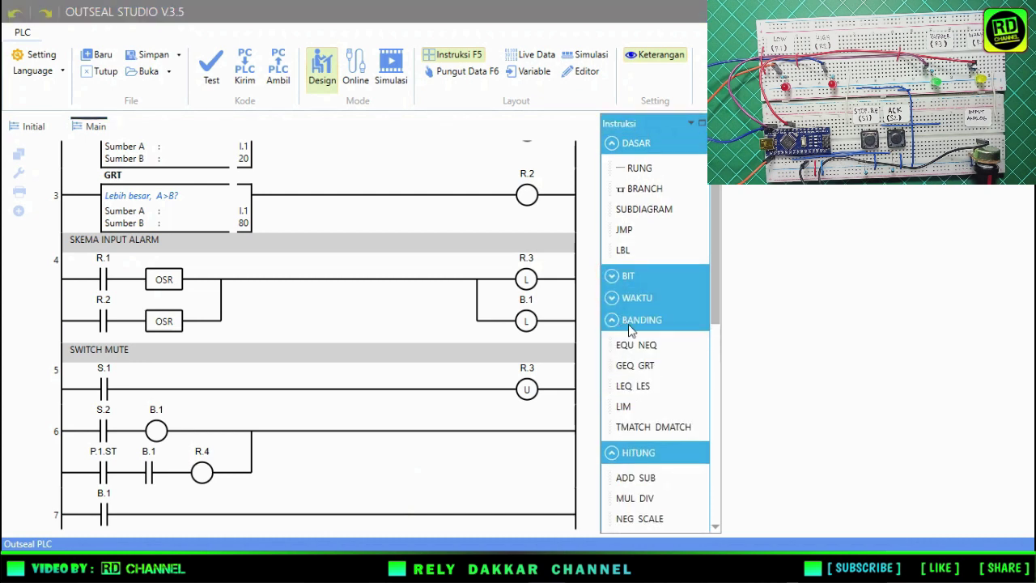
{"action": "scroll", "coordinate": [628, 360], "scroll_direction": "down", "scroll_amount": 3}
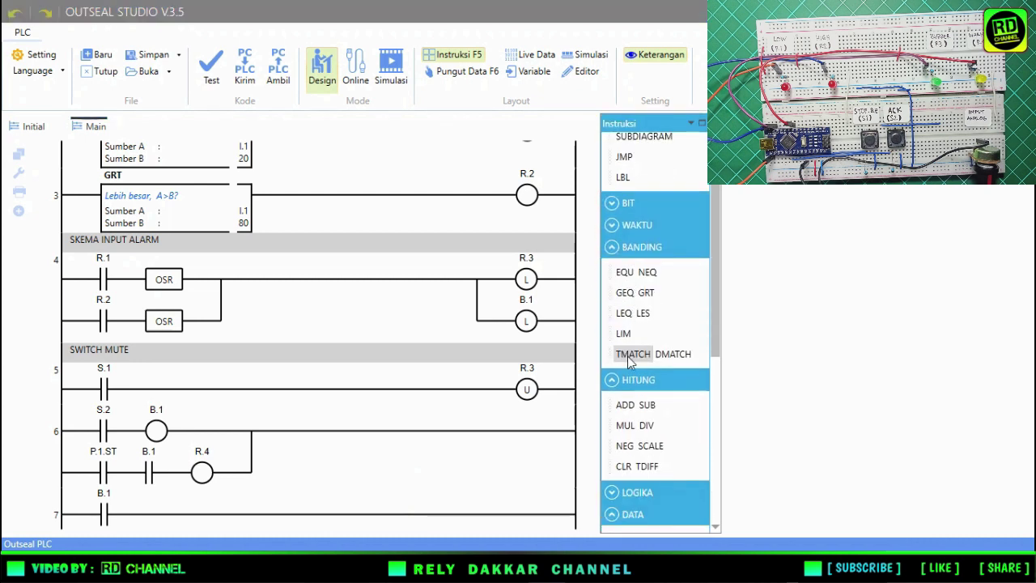
{"action": "scroll", "coordinate": [629, 361], "scroll_direction": "up", "scroll_amount": 3}
{"action": "left_click", "coordinate": [612, 276]}
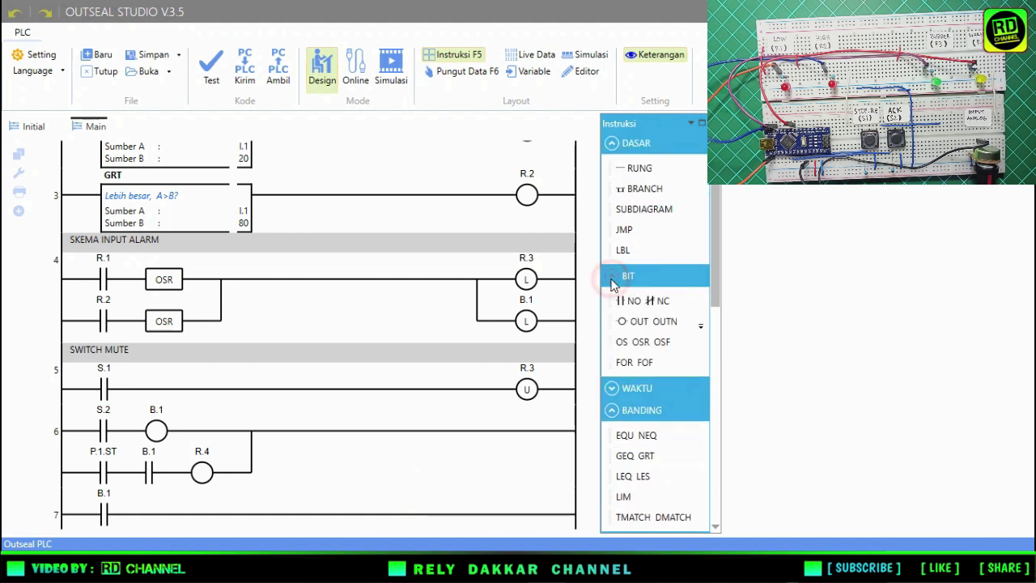
{"action": "left_click", "coordinate": [611, 389]}
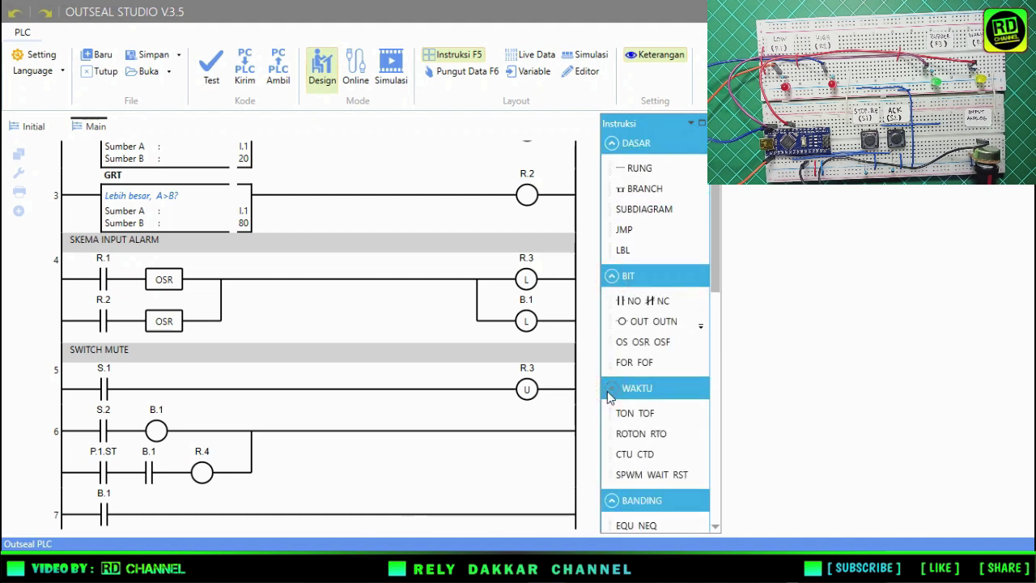
{"action": "scroll", "coordinate": [619, 413], "scroll_direction": "down", "scroll_amount": 3}
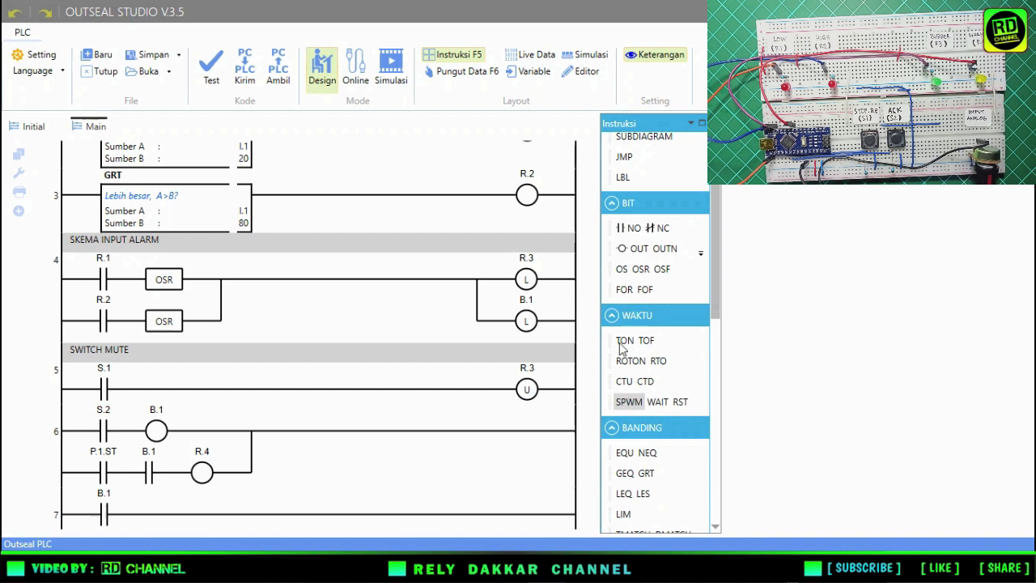
{"action": "left_click_drag", "start_coordinate": [629, 402], "coordinate": [122, 513]}
{"action": "scroll", "coordinate": [294, 460], "scroll_direction": "down", "scroll_amount": 1}
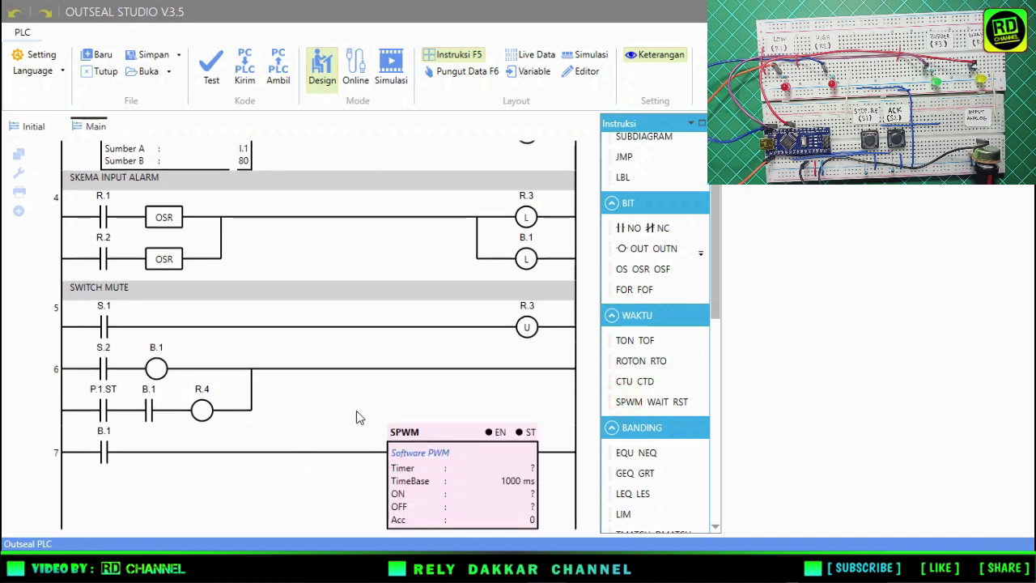
- Configure the SPWM block in rung 7 with timer P.1, ON 1 and OFF 1
{"action": "left_click", "coordinate": [527, 469]}
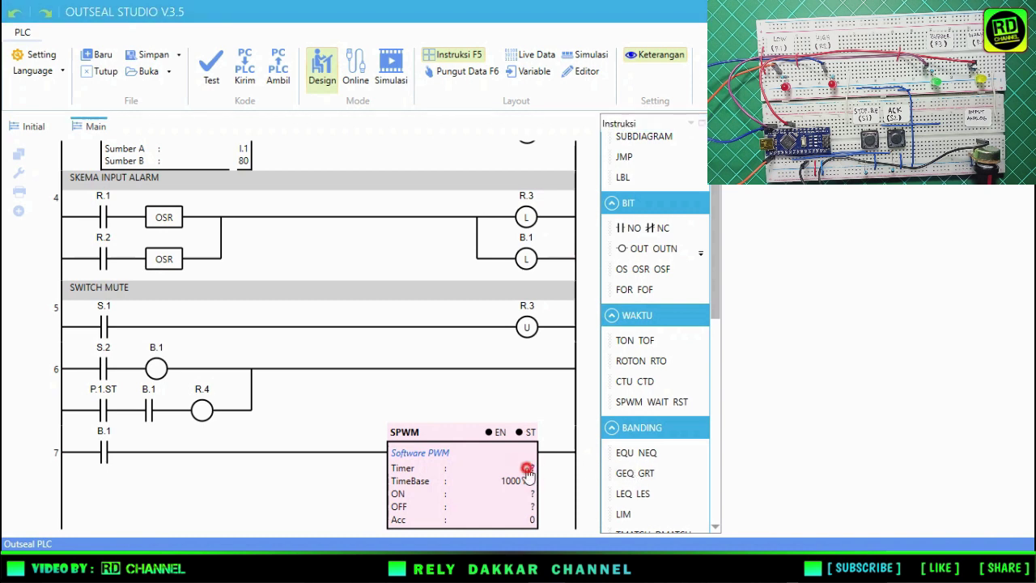
{"action": "type", "text": "P"}
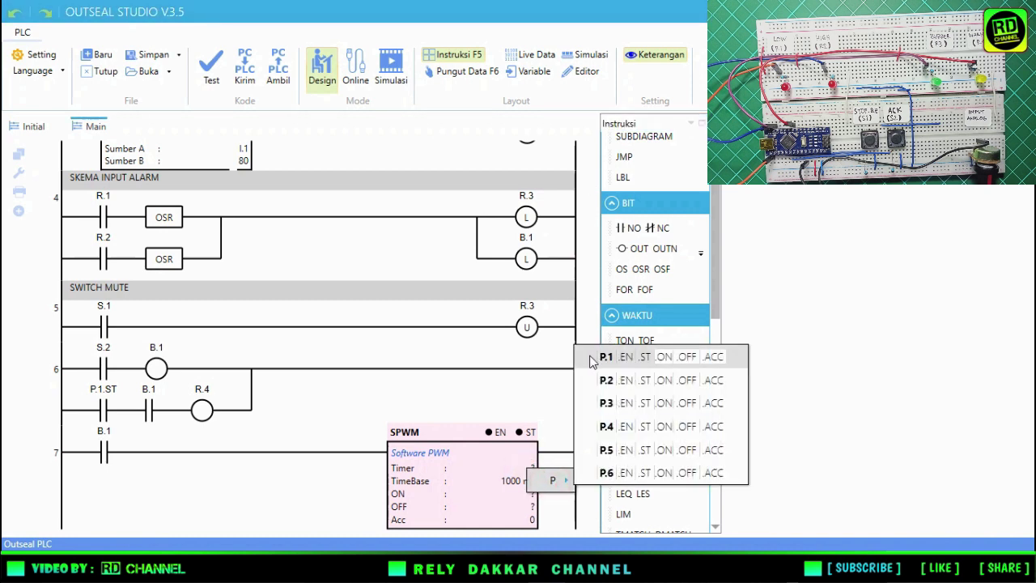
{"action": "left_click", "coordinate": [605, 357]}
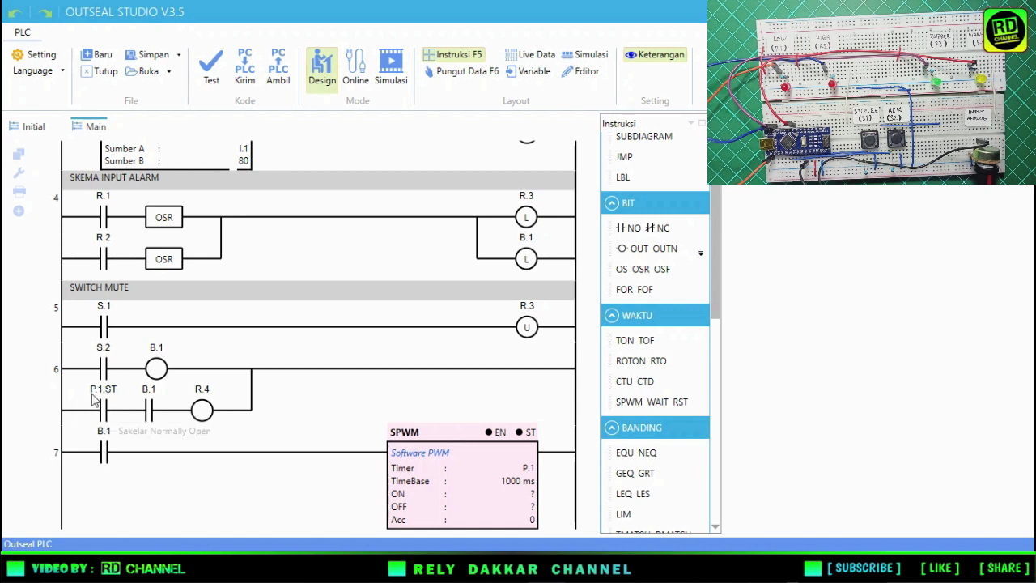
{"action": "double_click", "coordinate": [525, 494]}
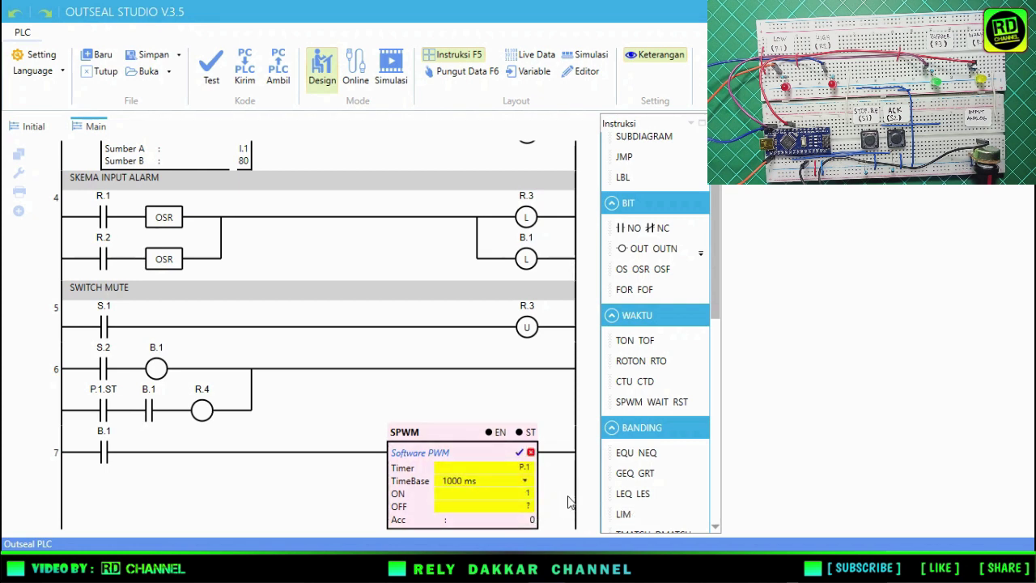
{"action": "left_click", "coordinate": [521, 504]}
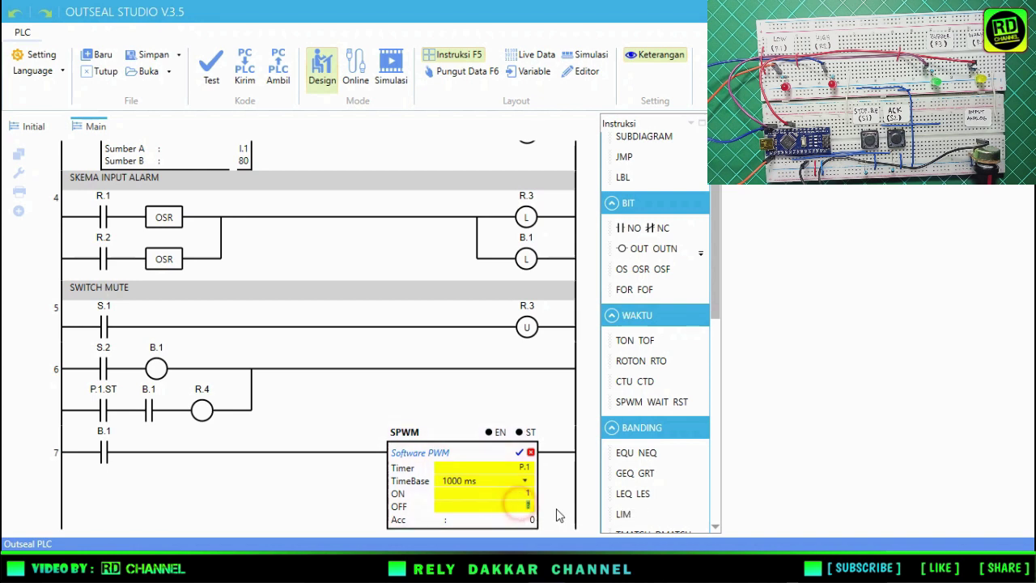
{"action": "type", "text": "1"}
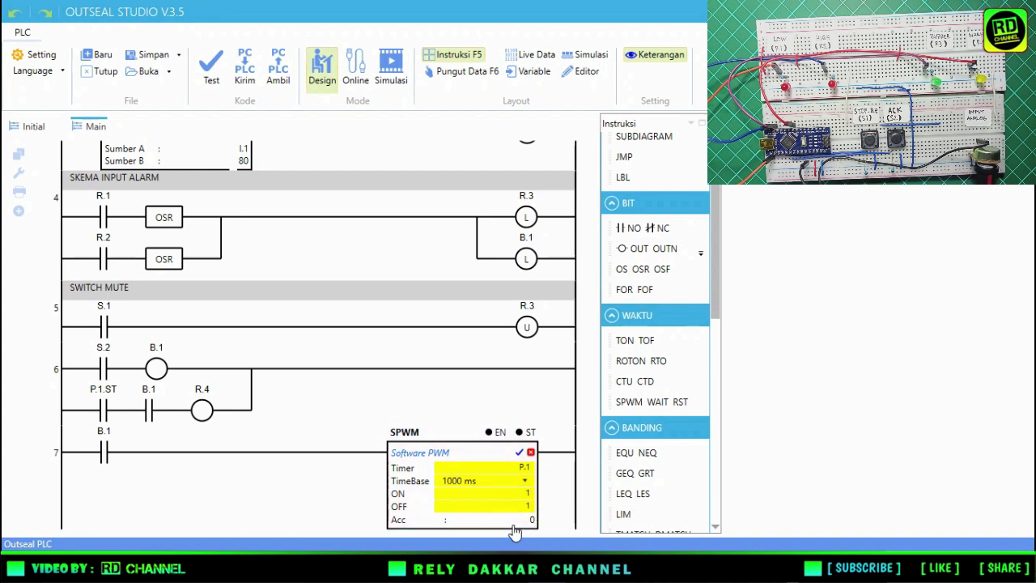
{"action": "left_click", "coordinate": [519, 452]}
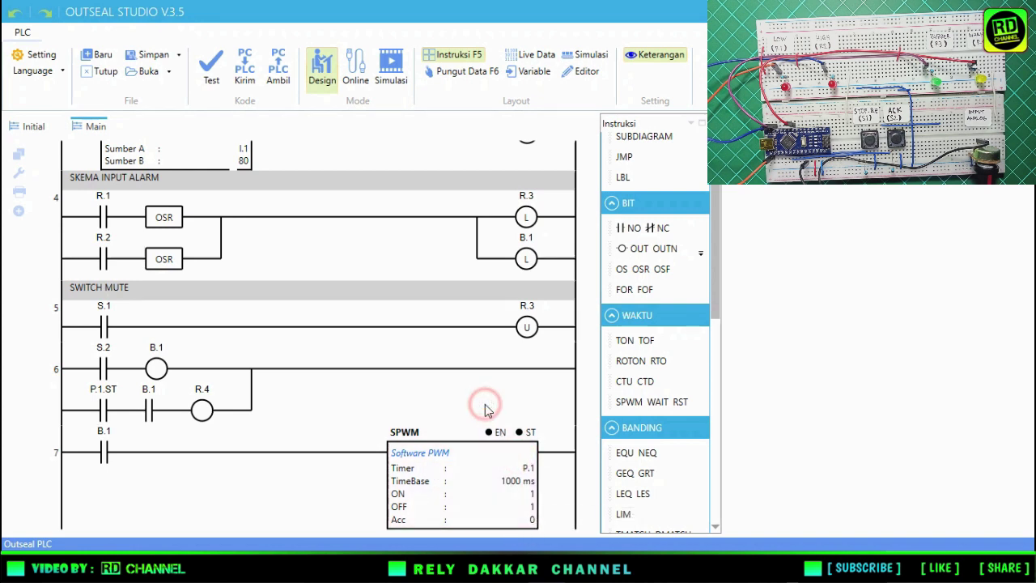
- Add the comment "SWITCH ACK" to rung 6
{"action": "scroll", "coordinate": [487, 412], "scroll_direction": "up", "scroll_amount": 7}
{"action": "scroll", "coordinate": [487, 410], "scroll_direction": "down", "scroll_amount": 7}
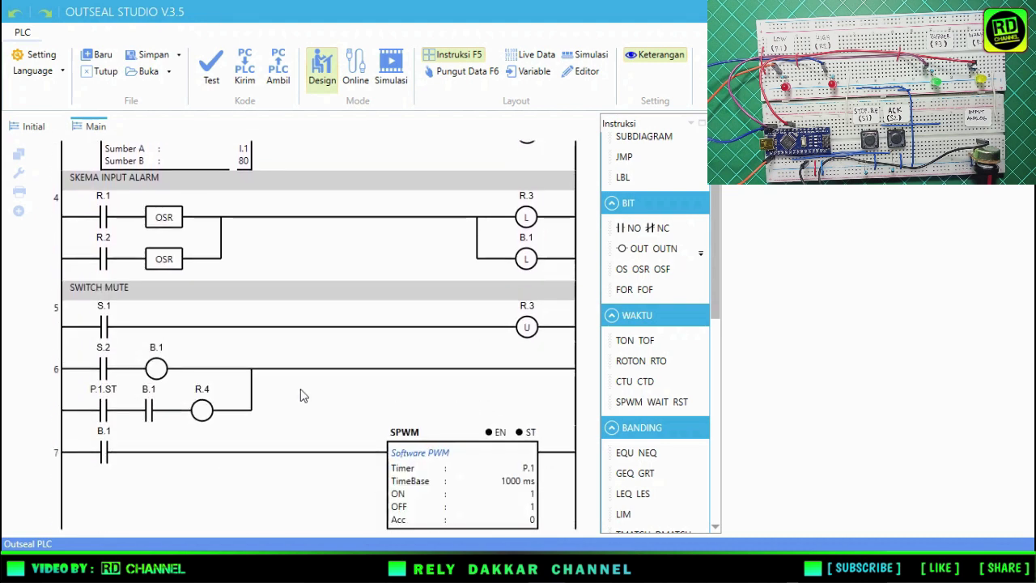
{"action": "double_click", "coordinate": [28, 369]}
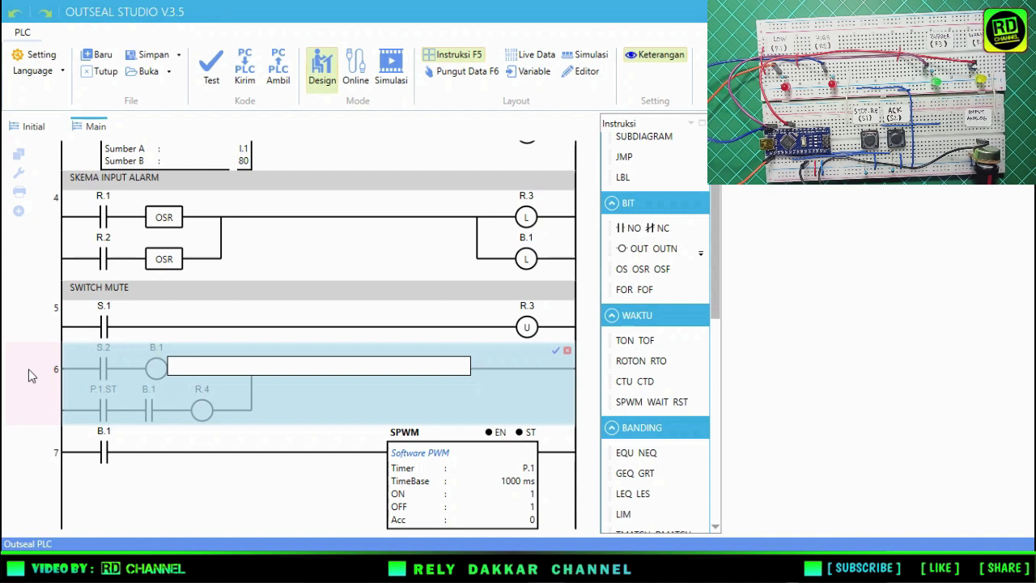
{"action": "type", "text": "SWITCH ACK"}
{"action": "key", "text": "Return"}
{"action": "left_click", "coordinate": [28, 424]}
{"action": "scroll", "coordinate": [438, 251], "scroll_direction": "up", "scroll_amount": 3}
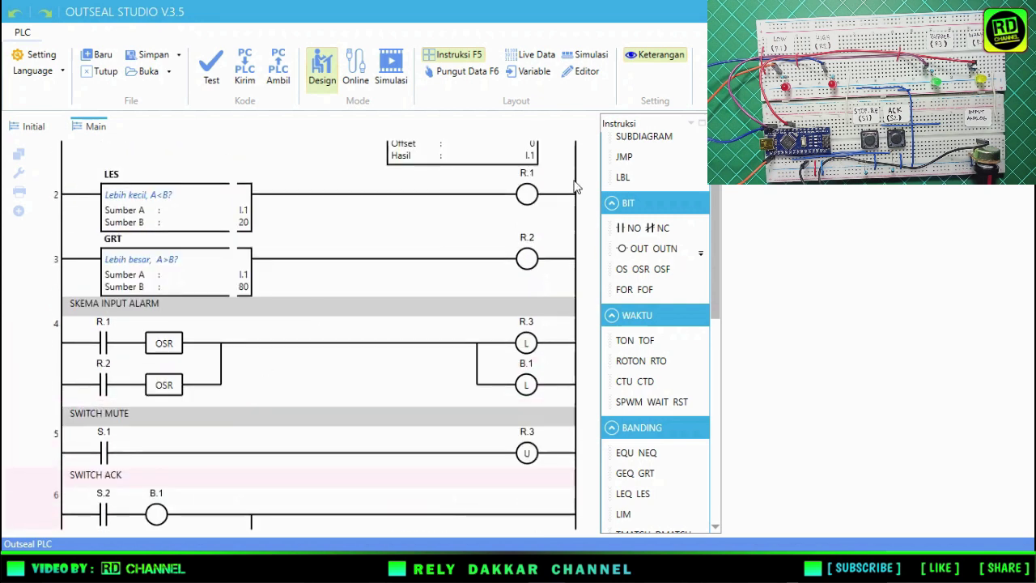
- Replace the instruction list with the simulation layout and test the ladder program for errors
{"action": "left_click", "coordinate": [690, 124]}
{"action": "left_click", "coordinate": [598, 57]}
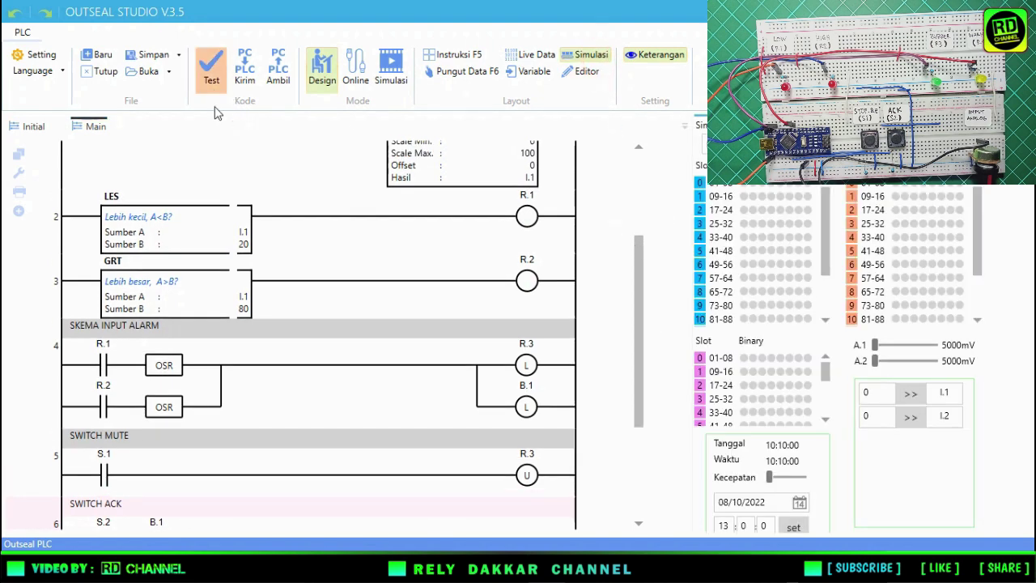
{"action": "left_click", "coordinate": [207, 81]}
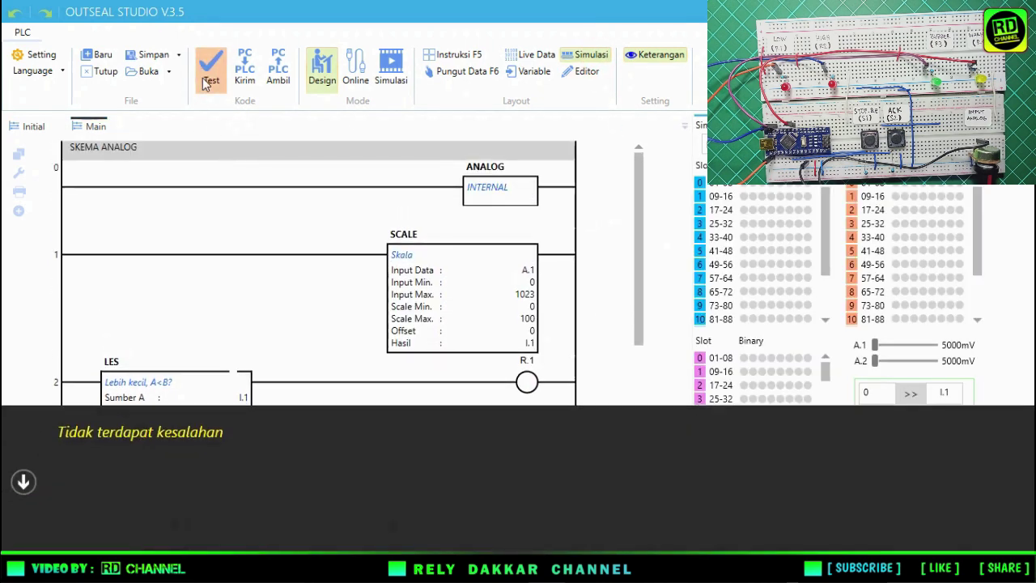
{"action": "left_click", "coordinate": [24, 478]}
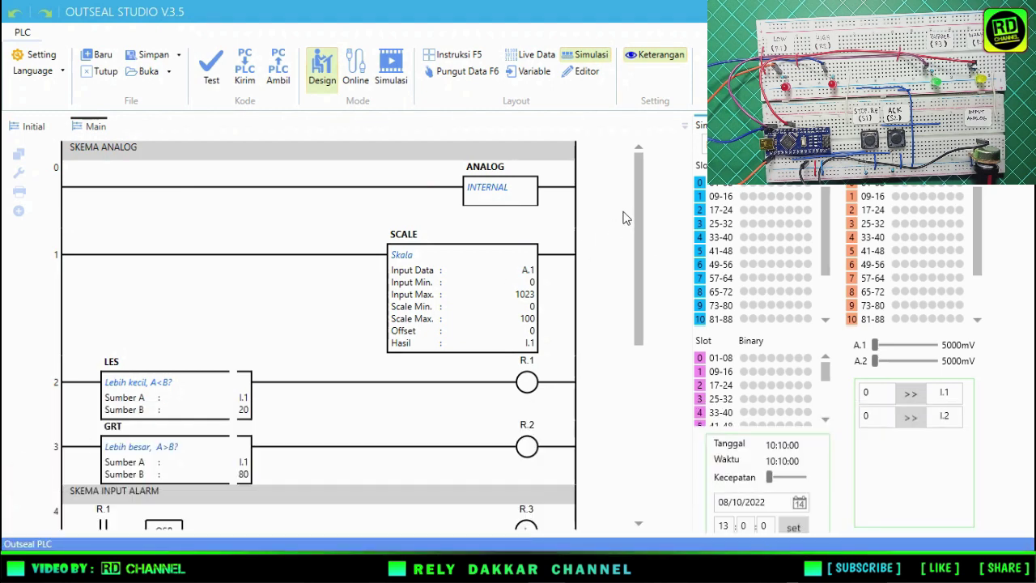
- Change the B.1 coil after the S.2 contact in rung 6 to an Output UnLatch
{"action": "left_click_drag", "start_coordinate": [638, 219], "coordinate": [641, 416]}
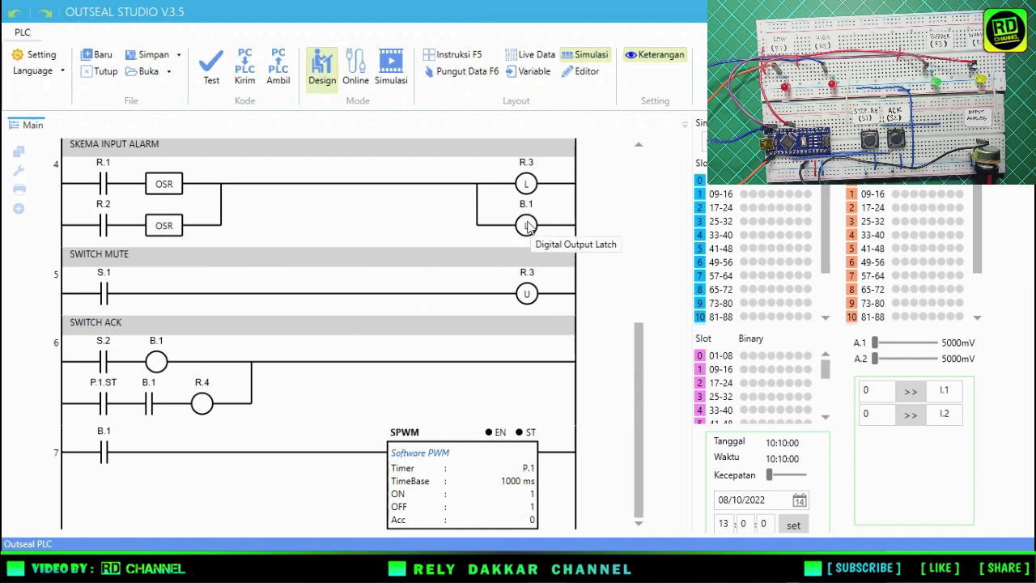
{"action": "right_click", "coordinate": [157, 362]}
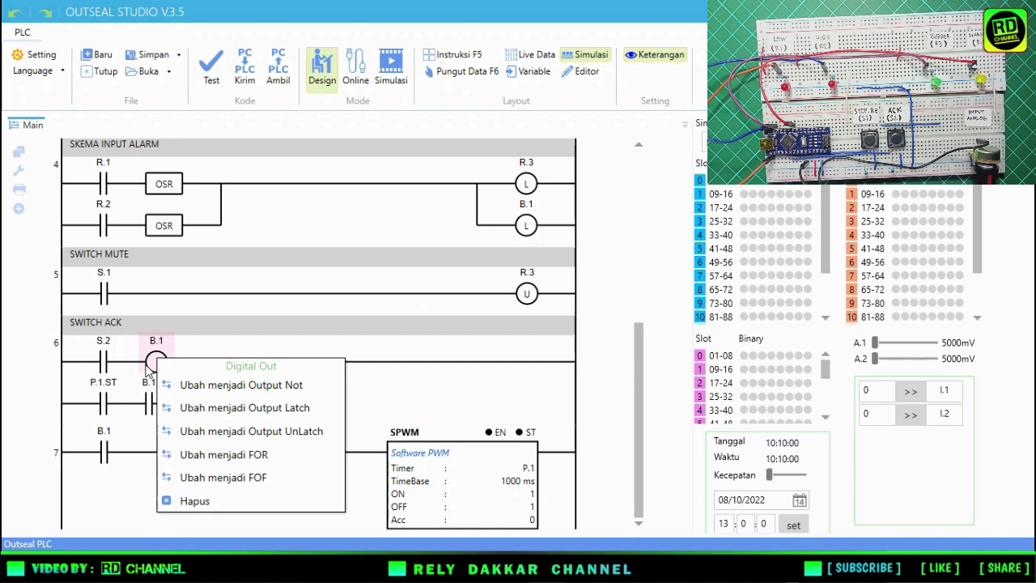
{"action": "left_click", "coordinate": [199, 434]}
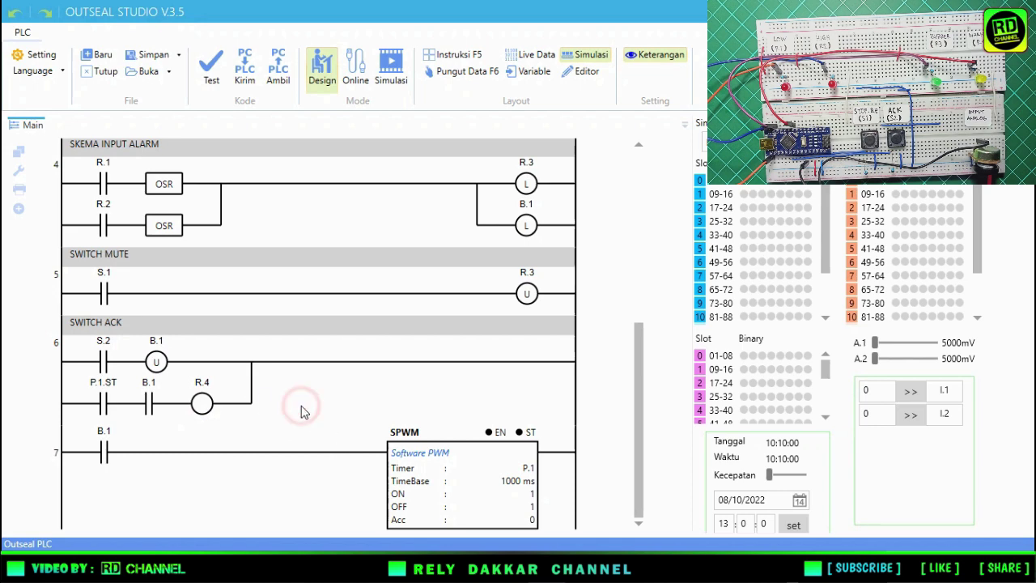
- Start the simulation and raise analog input A.1 to about 1472 mV
{"action": "left_click_drag", "start_coordinate": [631, 349], "coordinate": [636, 172]}
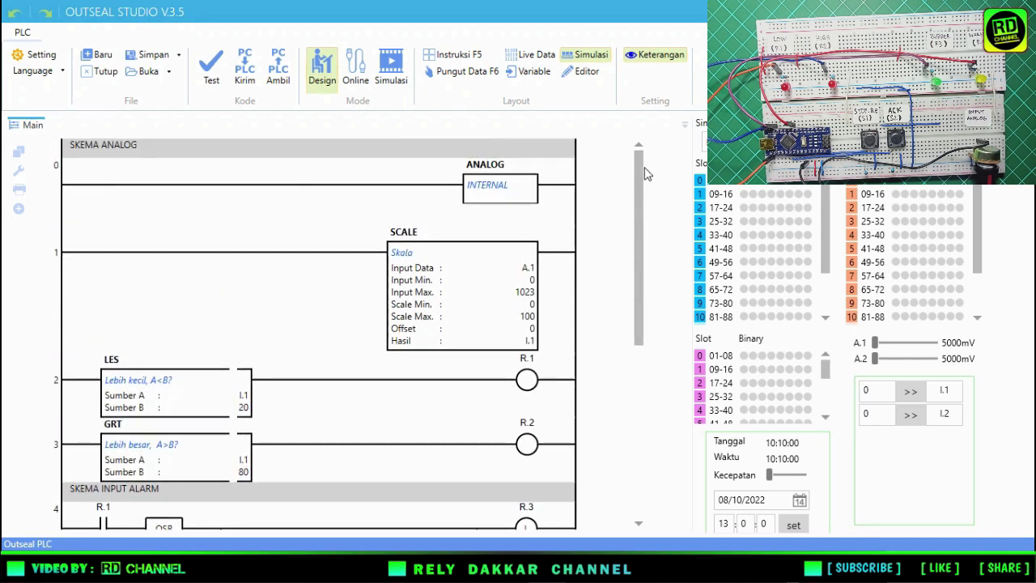
{"action": "left_click", "coordinate": [385, 72]}
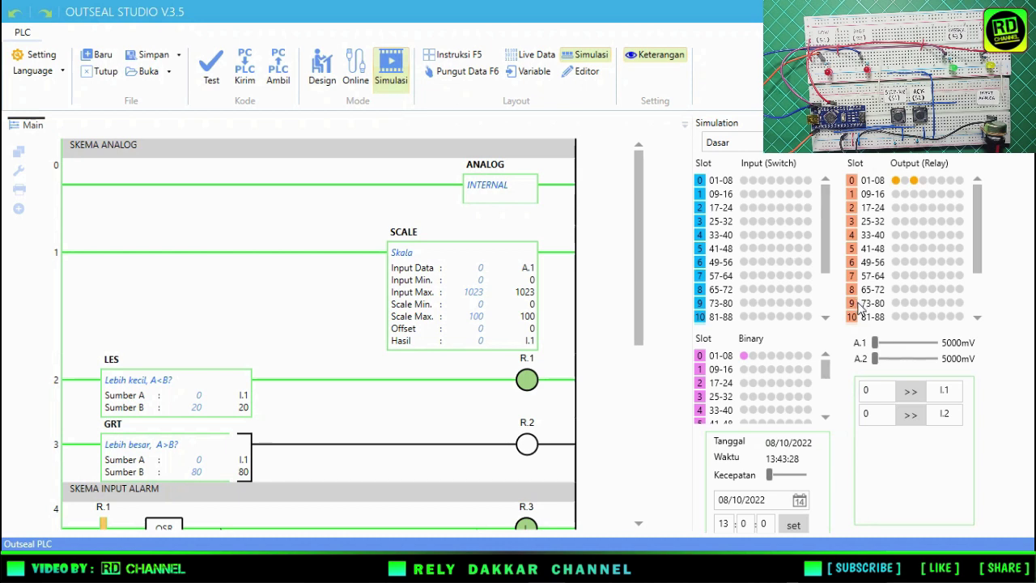
{"action": "left_click", "coordinate": [744, 356]}
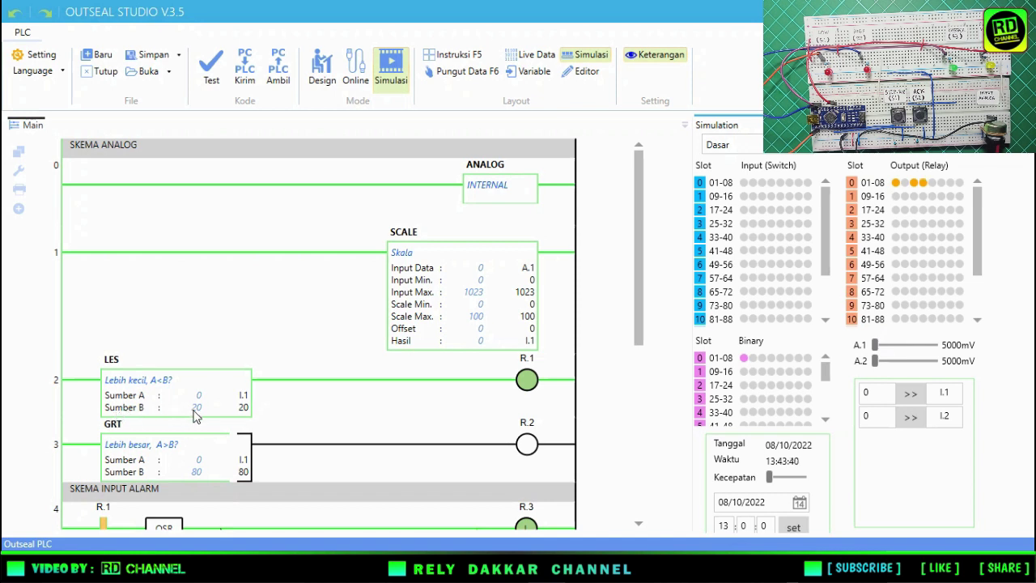
{"action": "left_click_drag", "start_coordinate": [877, 346], "coordinate": [894, 346]}
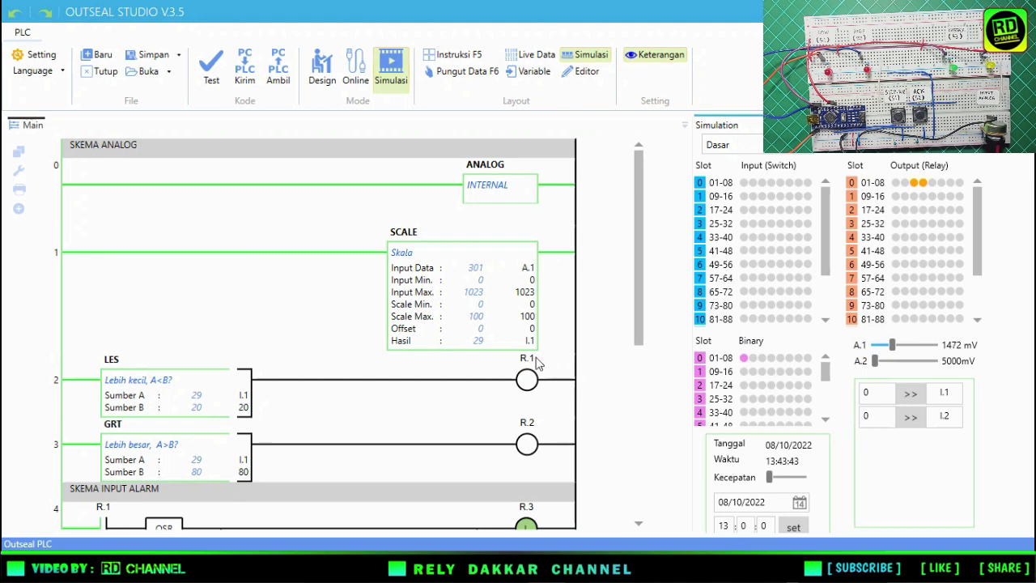
- Turn the simulated mute switch S.1 on and back off to unlatch the R.3 output
{"action": "left_click_drag", "start_coordinate": [636, 256], "coordinate": [638, 420]}
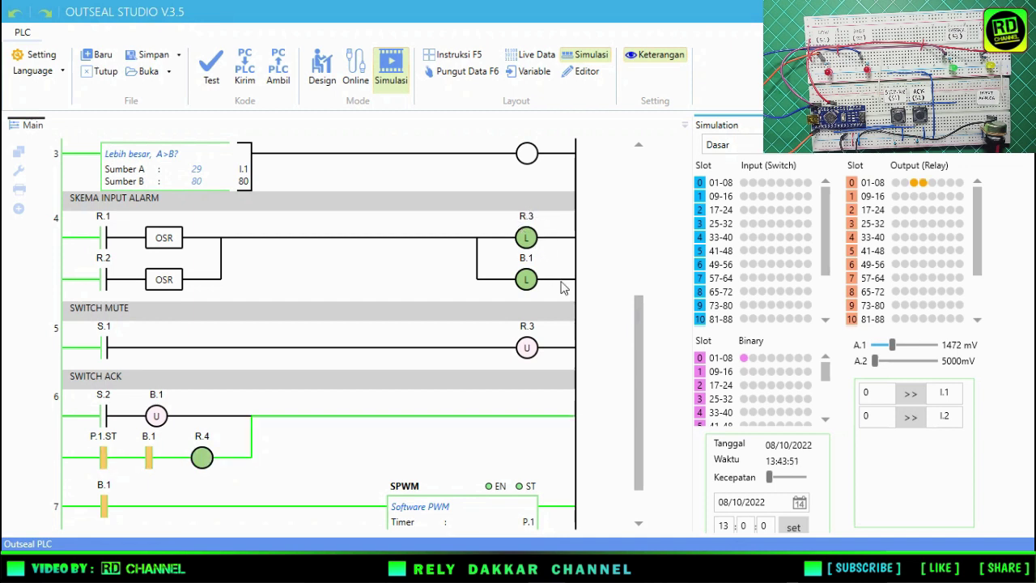
{"action": "mouse_move", "coordinate": [642, 323]}
{"action": "left_mouse_down"}
{"action": "mouse_move", "coordinate": [637, 362]}
{"action": "mouse_move", "coordinate": [637, 342]}
{"action": "left_mouse_up"}
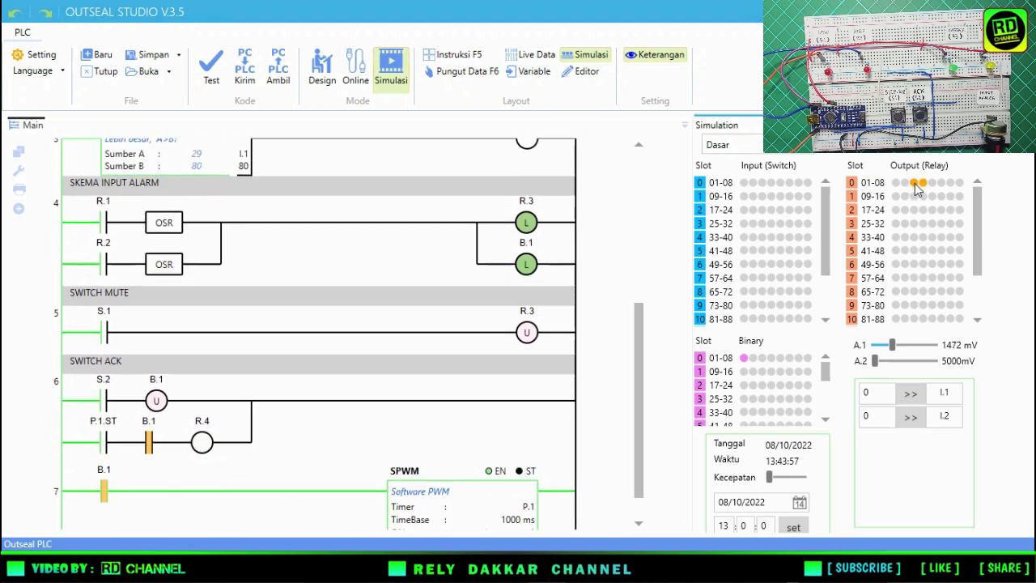
{"action": "left_click", "coordinate": [637, 344]}
{"action": "left_click_drag", "start_coordinate": [636, 343], "coordinate": [637, 328]}
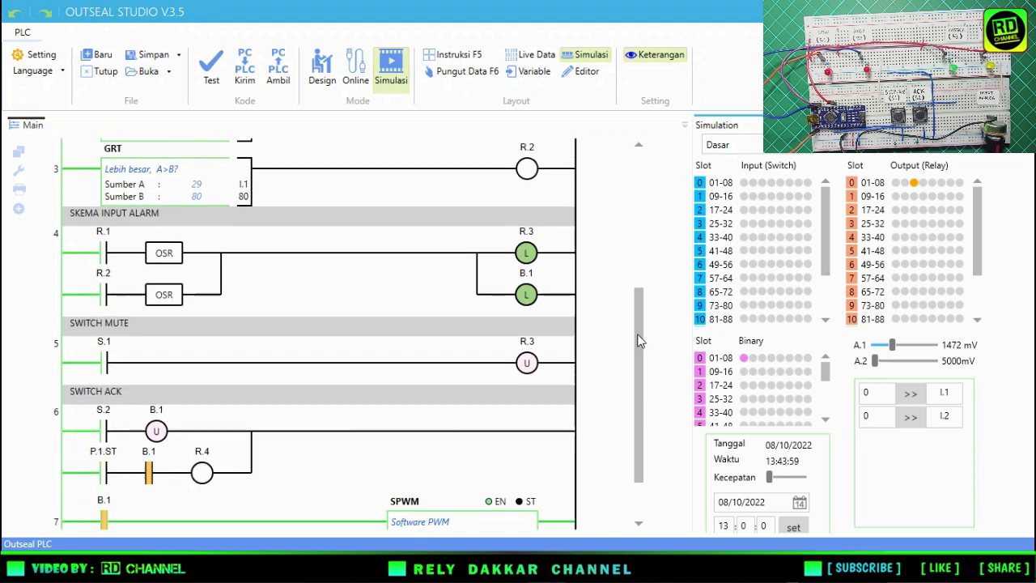
{"action": "left_click", "coordinate": [744, 184]}
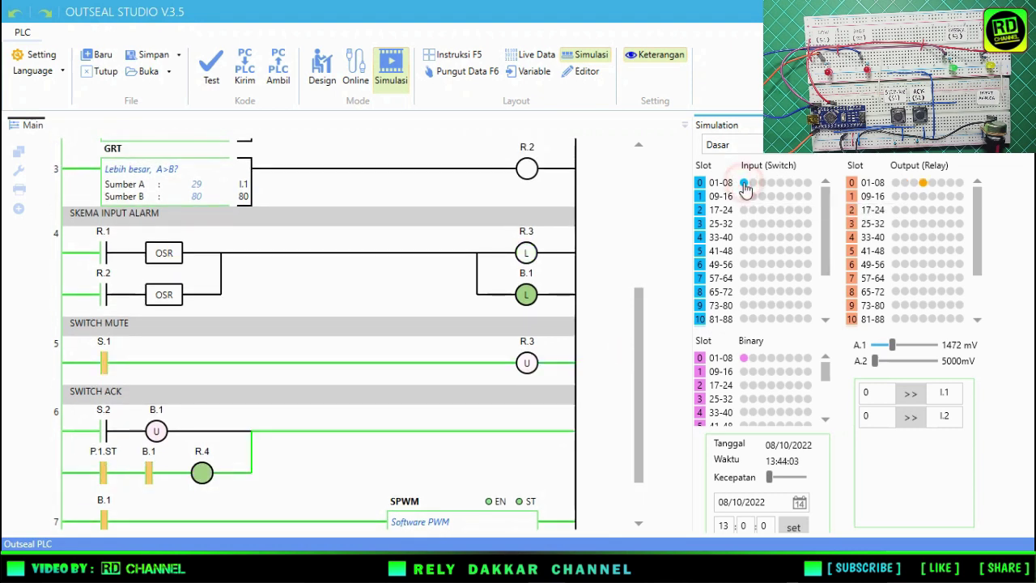
{"action": "left_click", "coordinate": [744, 183]}
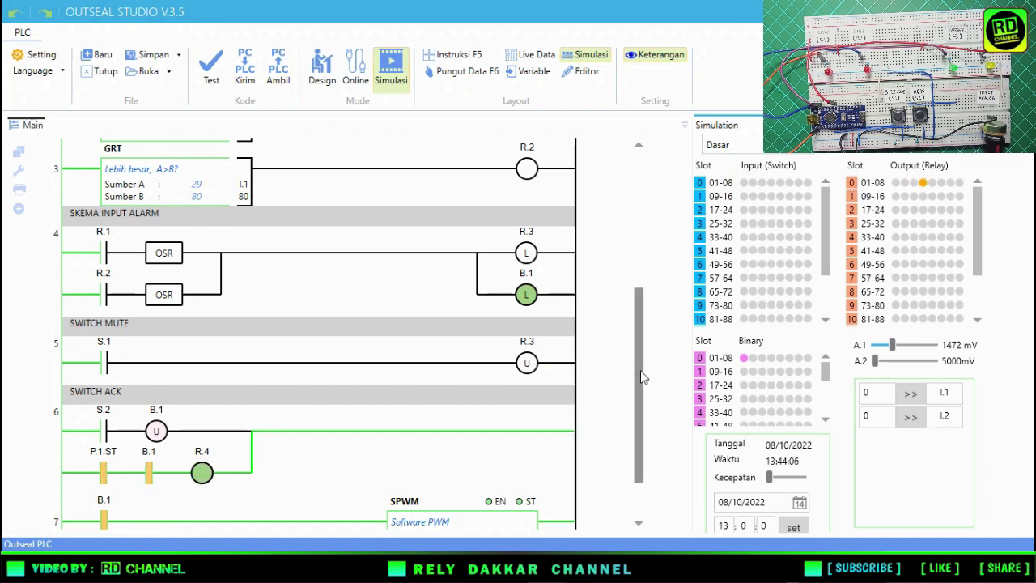
- Activate the simulated acknowledge switch S.2 momentarily to unlatch the B.1 alarm bit
{"action": "left_click_drag", "start_coordinate": [640, 363], "coordinate": [628, 417]}
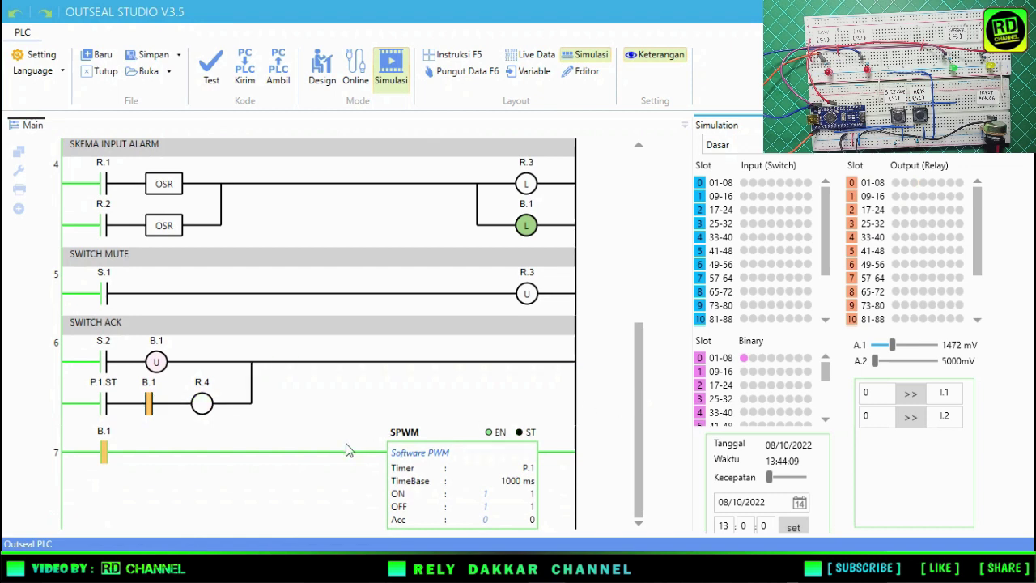
{"action": "right_click", "coordinate": [753, 184]}
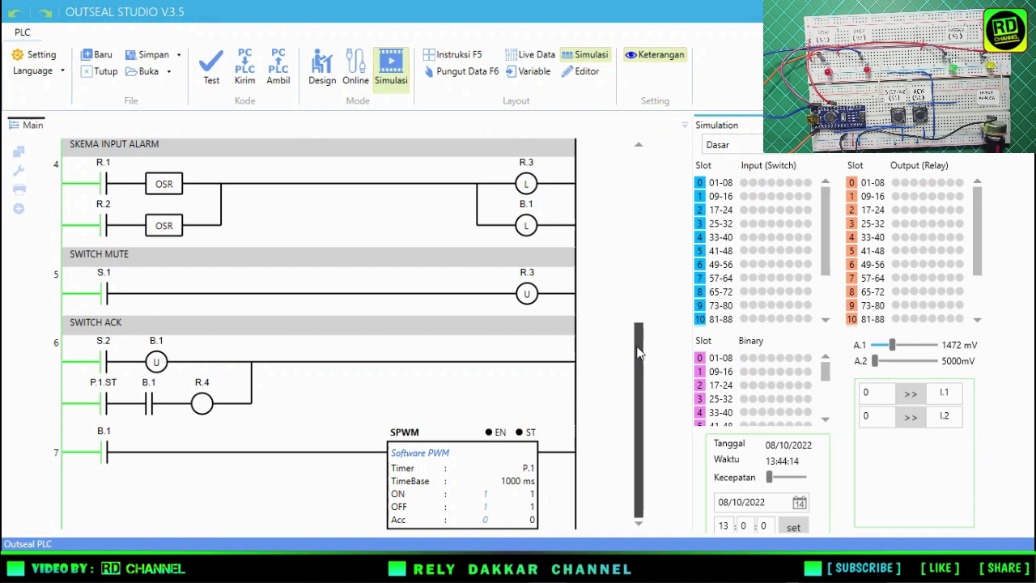
{"action": "left_click_drag", "start_coordinate": [640, 351], "coordinate": [620, 167]}
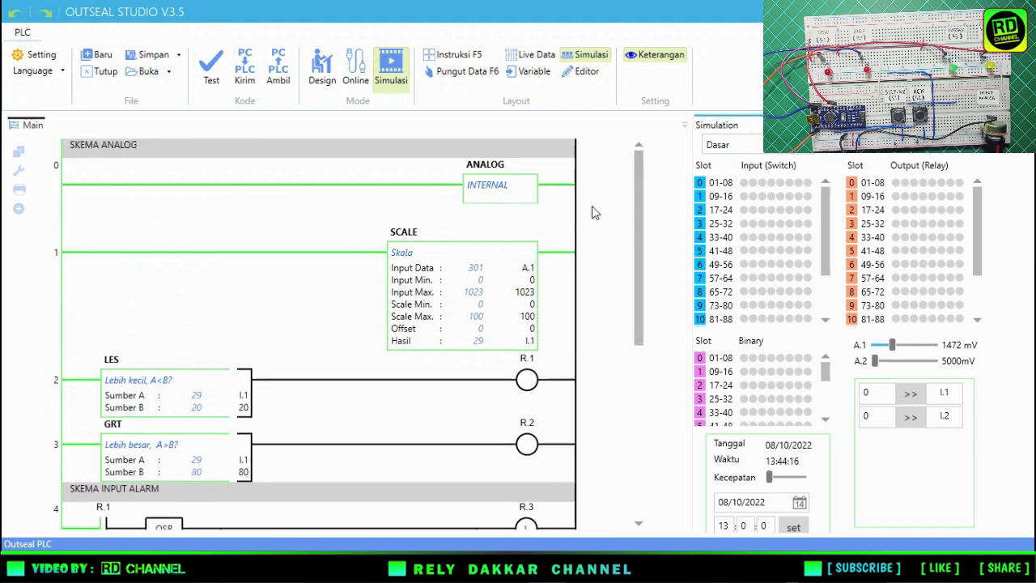
- Return to design mode and set the project's hardware to Nano V5
{"action": "left_click", "coordinate": [321, 83]}
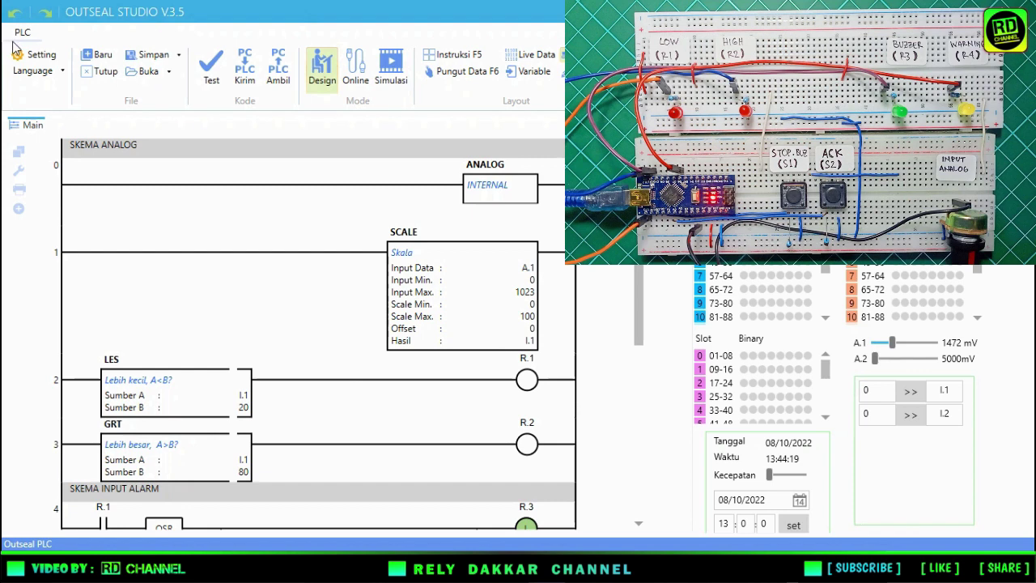
{"action": "left_click", "coordinate": [42, 58]}
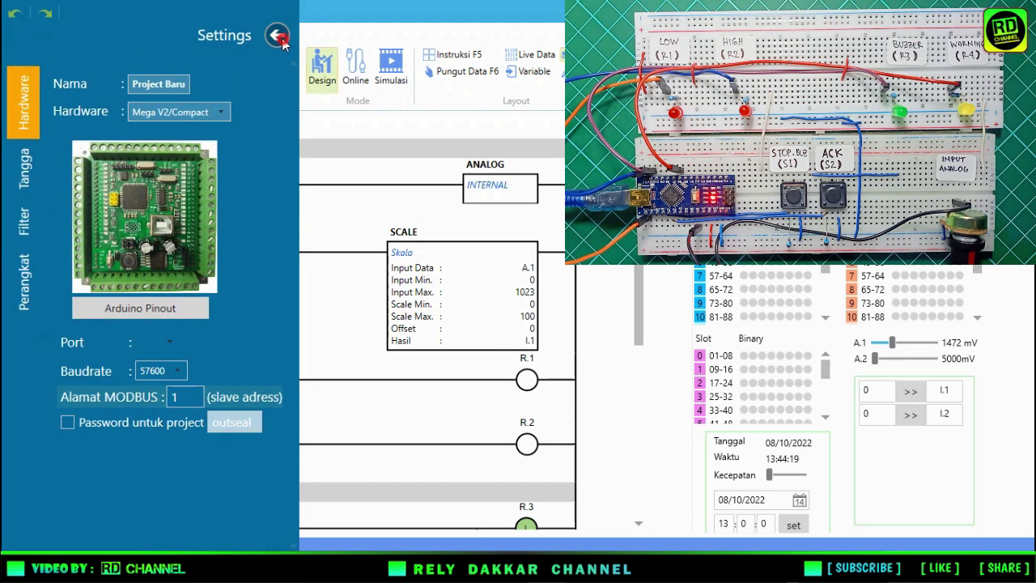
{"action": "left_click", "coordinate": [278, 39]}
{"action": "left_click", "coordinate": [39, 53]}
{"action": "left_click", "coordinate": [175, 114]}
{"action": "left_click", "coordinate": [156, 185]}
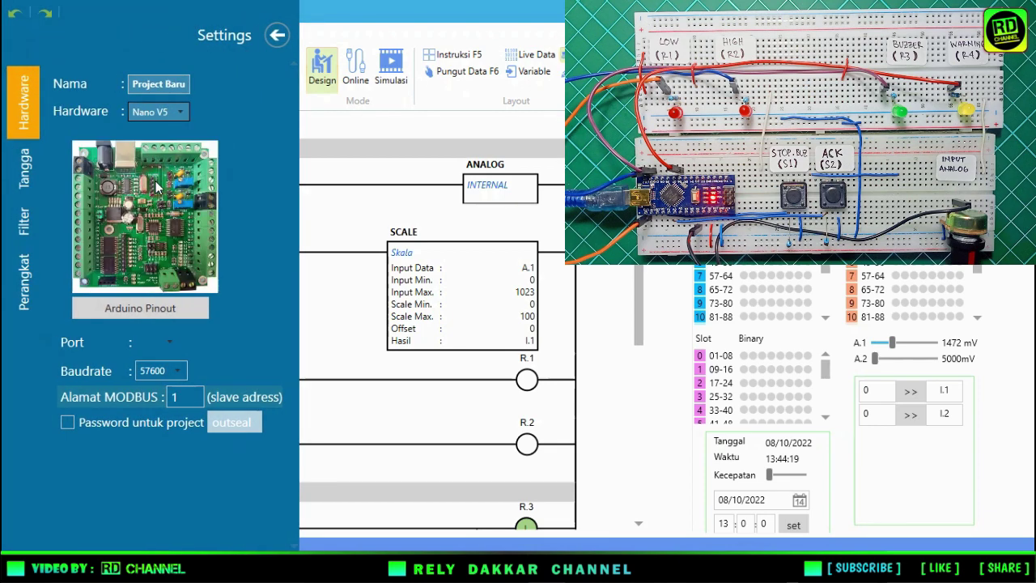
- Examine the Arduino pinout diagram for the Nano V5 hardware and close it
{"action": "left_click", "coordinate": [181, 310]}
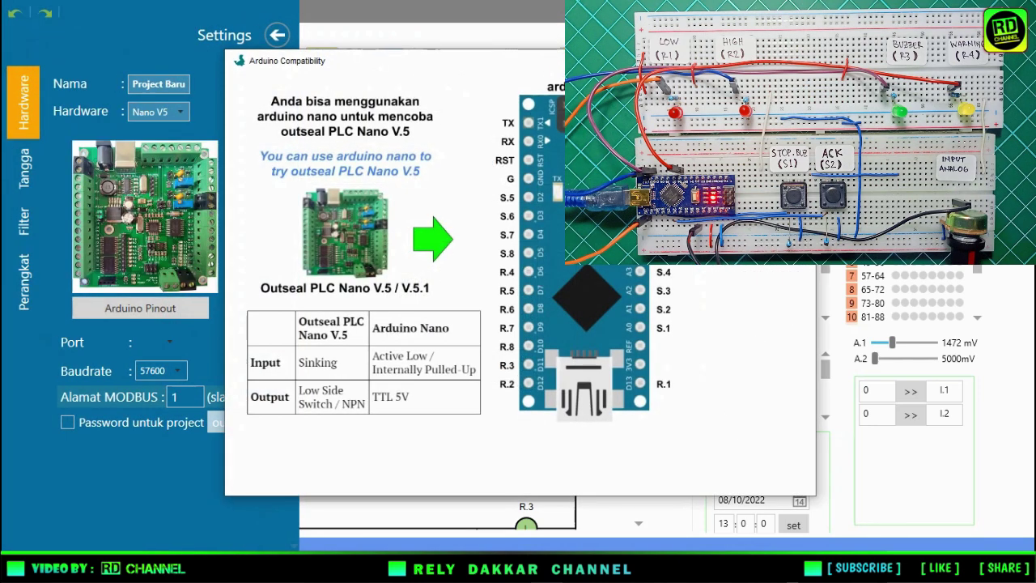
{"action": "left_click_drag", "start_coordinate": [746, 61], "coordinate": [527, 52]}
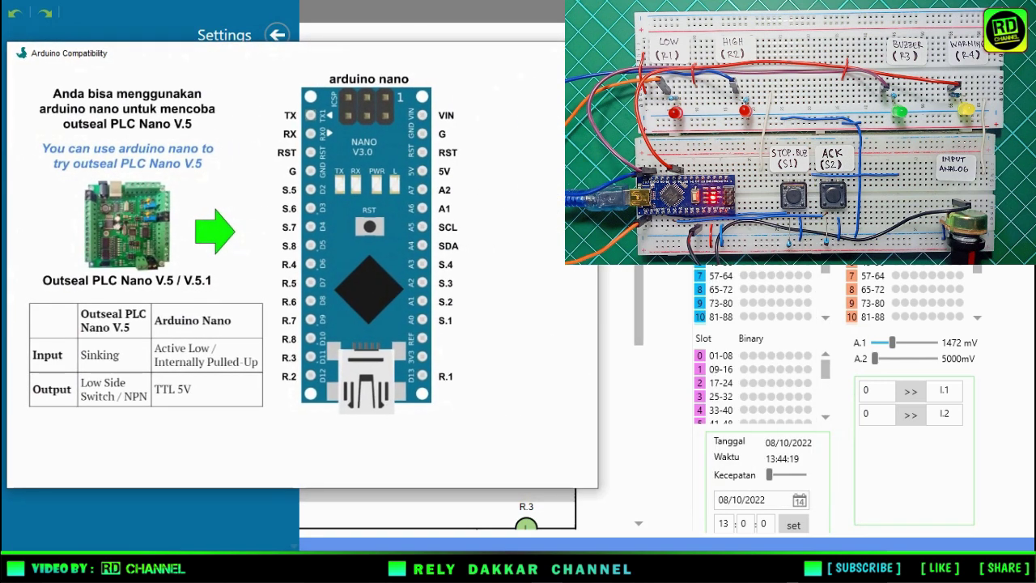
{"action": "left_click", "coordinate": [585, 52]}
- Set the hardware's communication port to COM5
{"action": "left_click", "coordinate": [170, 342]}
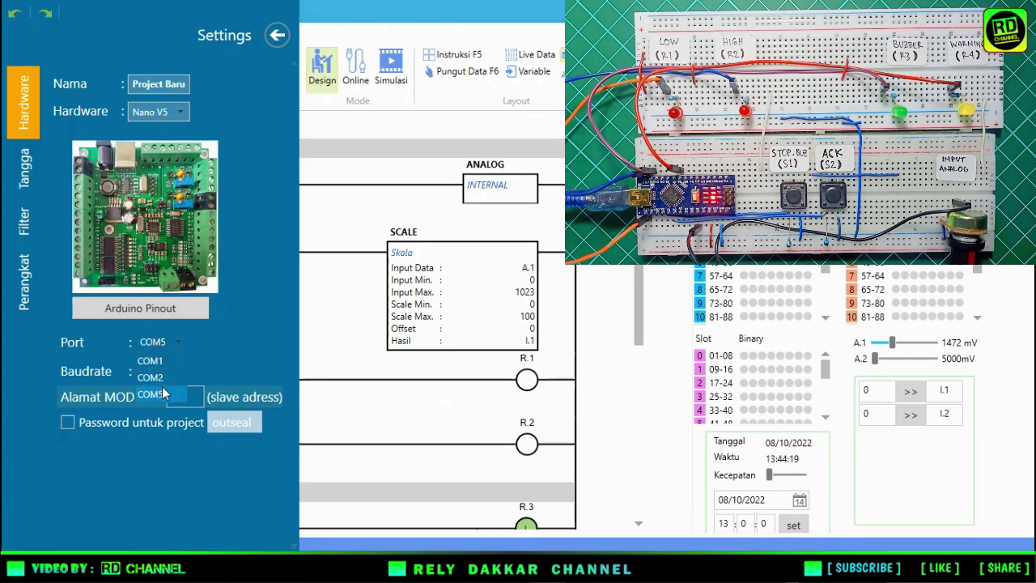
{"action": "left_click", "coordinate": [229, 355]}
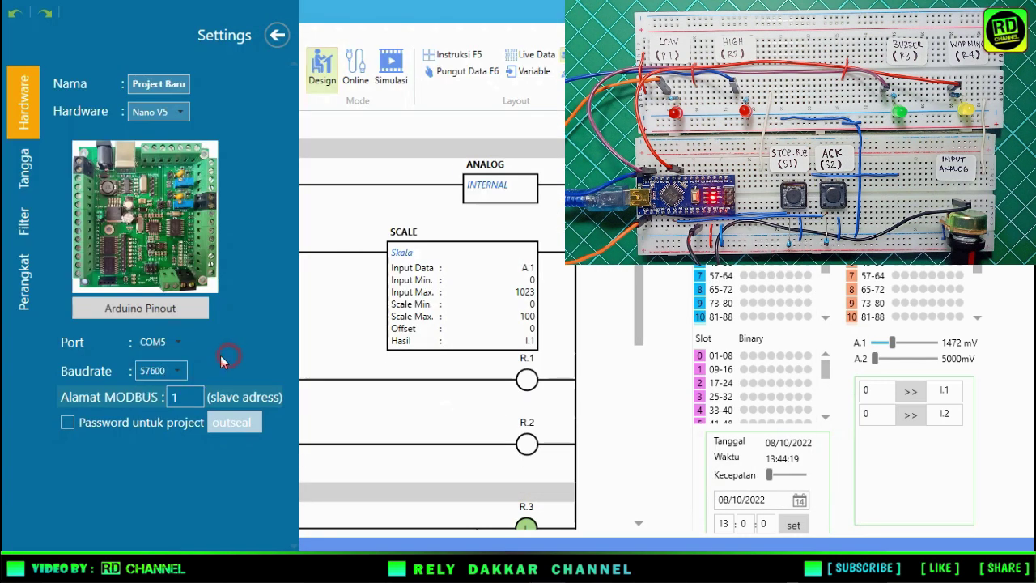
{"action": "left_click", "coordinate": [172, 343]}
{"action": "left_click", "coordinate": [164, 394]}
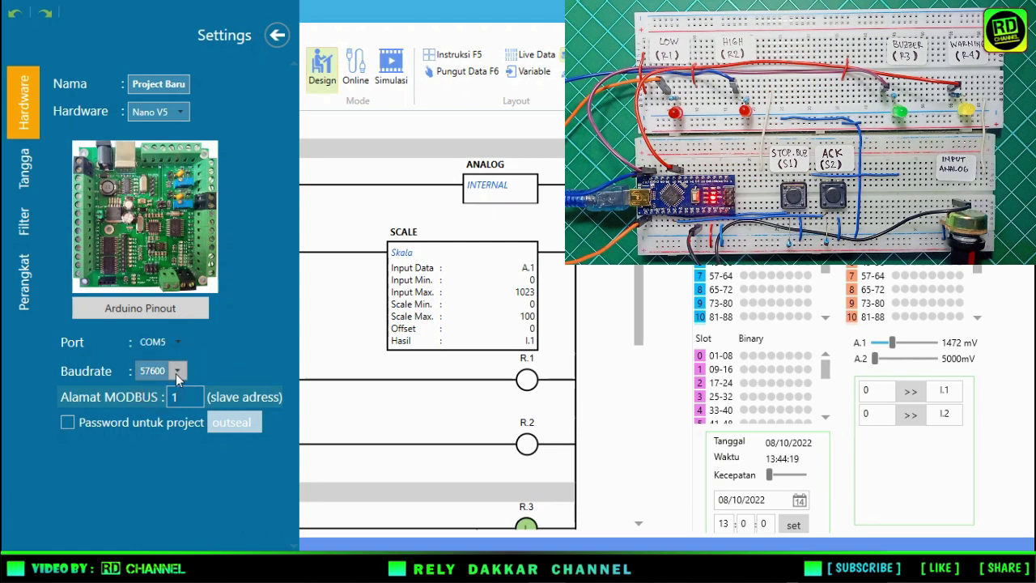
- Leave the settings and upload the ladder program to the PLC
{"action": "left_click", "coordinate": [279, 37]}
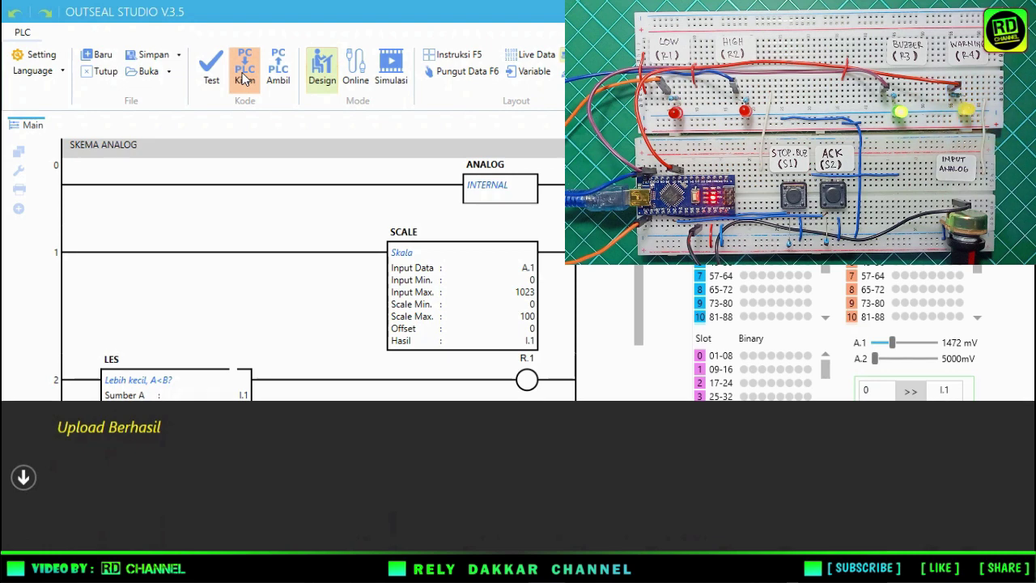
{"action": "left_click", "coordinate": [24, 477]}
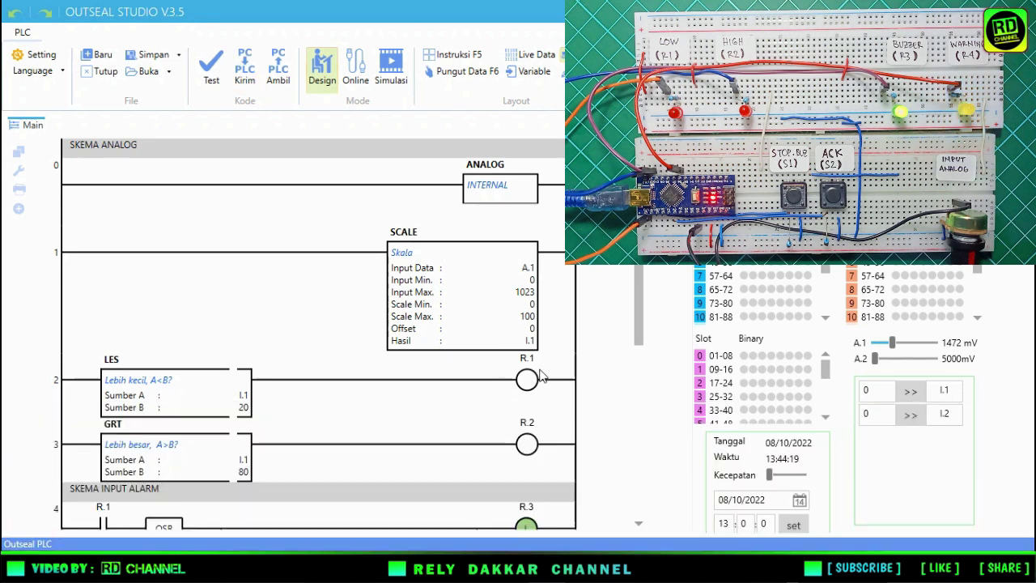
{"action": "mouse_move", "coordinate": [638, 339]}
{"action": "left_mouse_down"}
{"action": "mouse_move", "coordinate": [640, 489]}
{"action": "mouse_move", "coordinate": [639, 338]}
{"action": "left_mouse_up"}
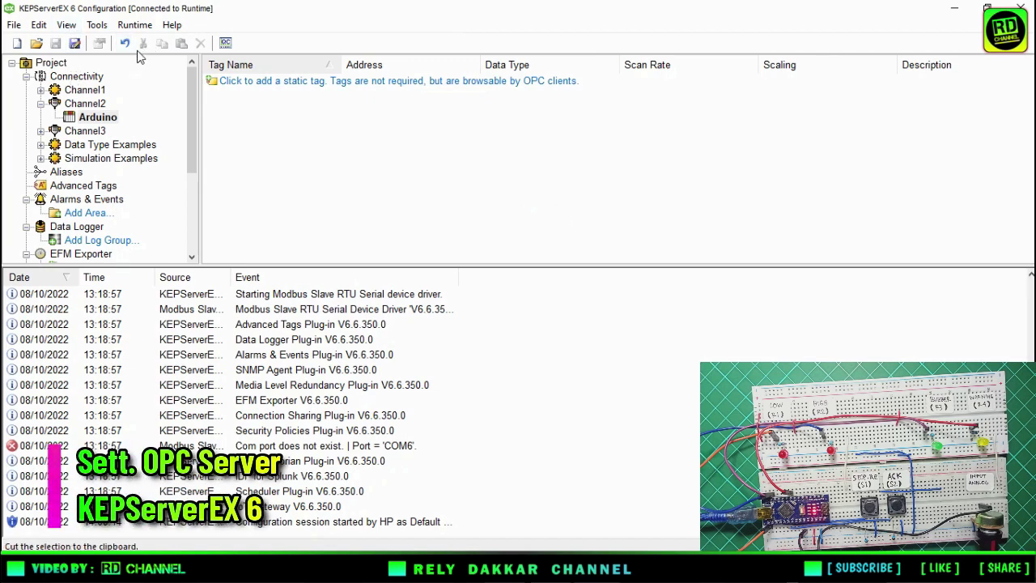
- Switch to KEPServerEX 6 and define a new tag named Outseal_S1 with address 10001 in the Arduino device of Channel2
{"action": "left_click", "coordinate": [71, 105]}
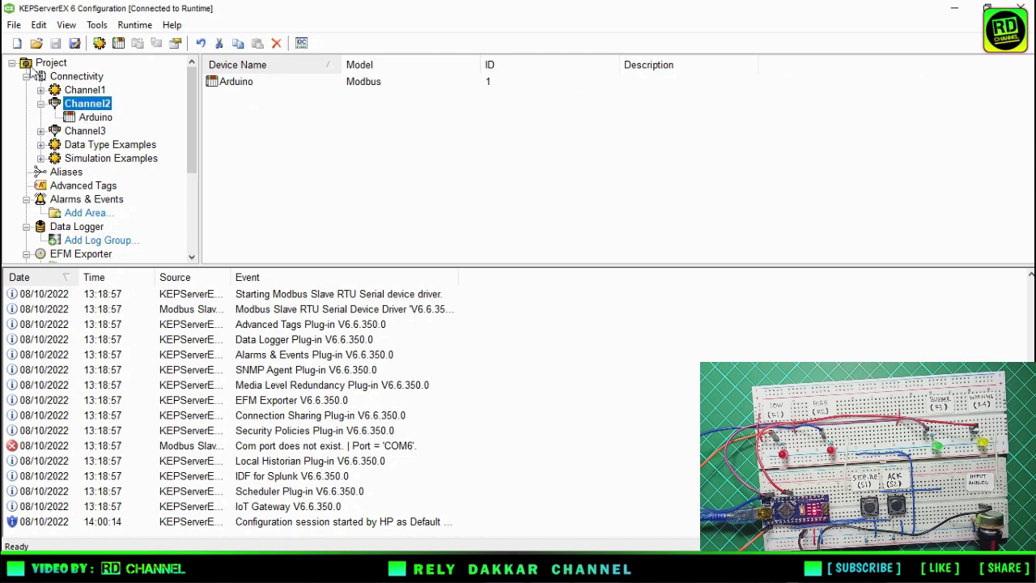
{"action": "left_click", "coordinate": [91, 118]}
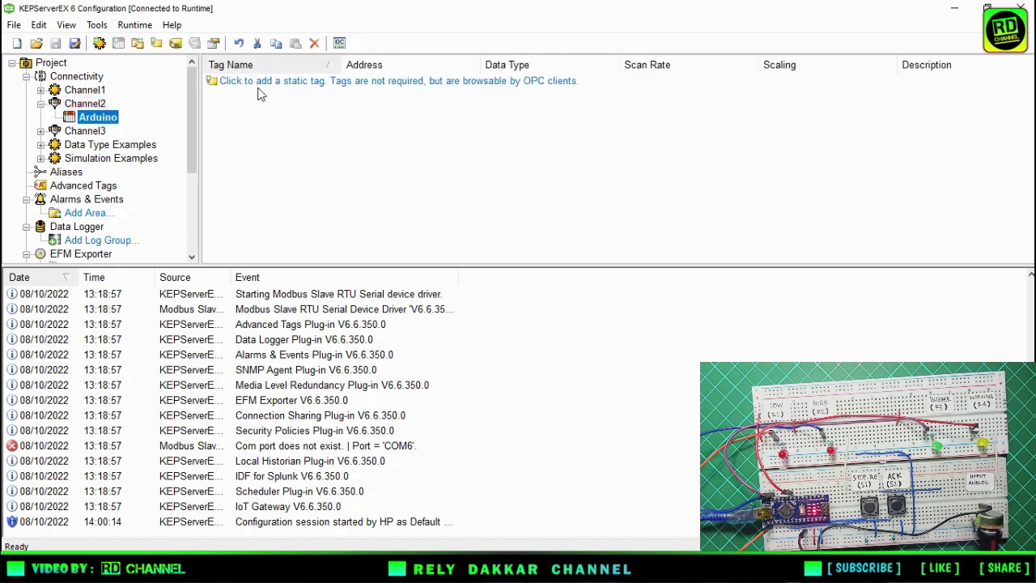
{"action": "right_click", "coordinate": [296, 114]}
{"action": "left_click", "coordinate": [306, 123]}
{"action": "left_click", "coordinate": [469, 152]}
{"action": "left_click", "coordinate": [620, 156]}
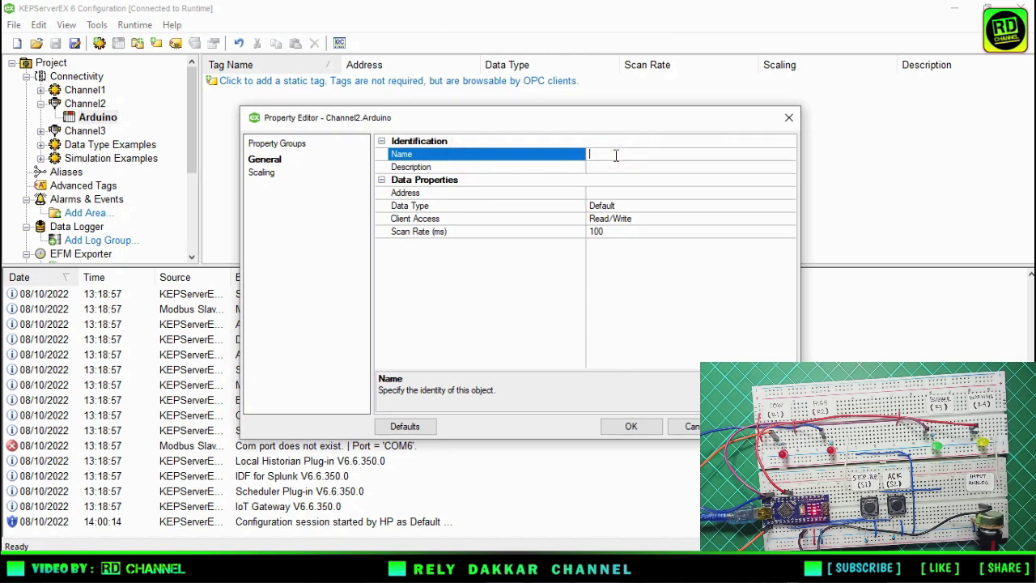
{"action": "type", "text": "Outseal_S1"}
{"action": "left_click", "coordinate": [614, 192]}
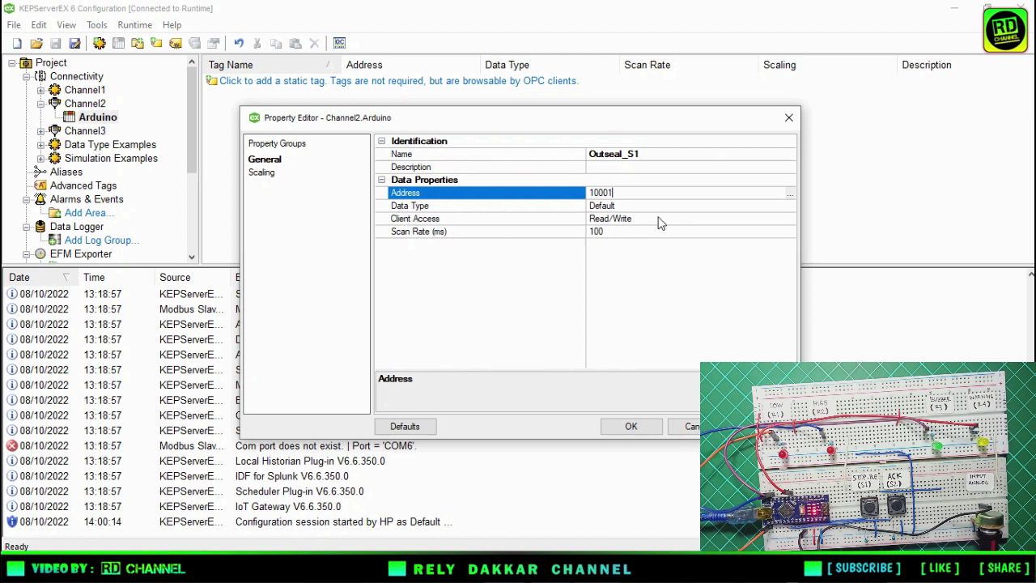
- Set the new tag's data type to Boolean and save the tag
{"action": "left_click", "coordinate": [738, 206]}
{"action": "left_click", "coordinate": [785, 207]}
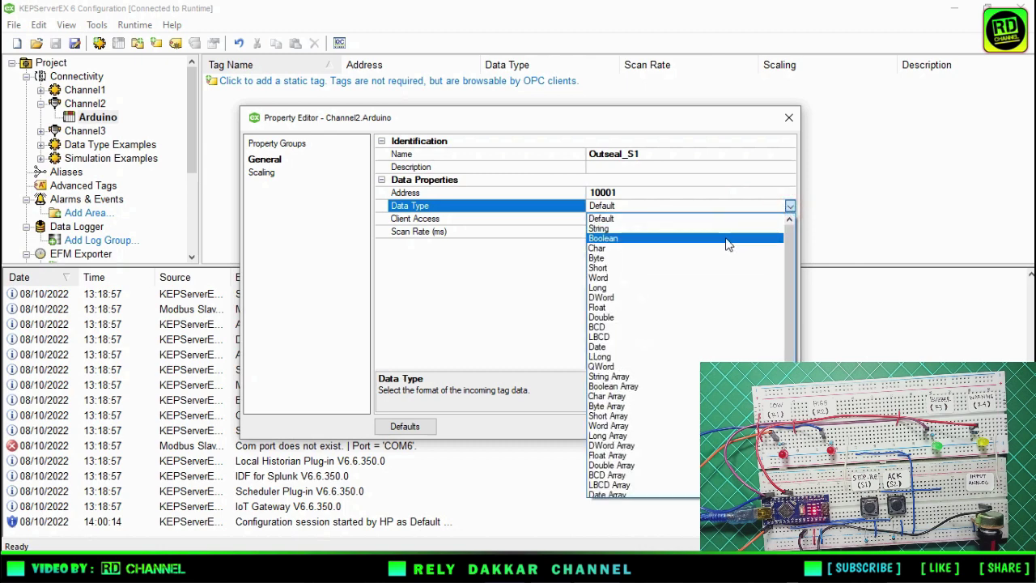
{"action": "left_click", "coordinate": [726, 239]}
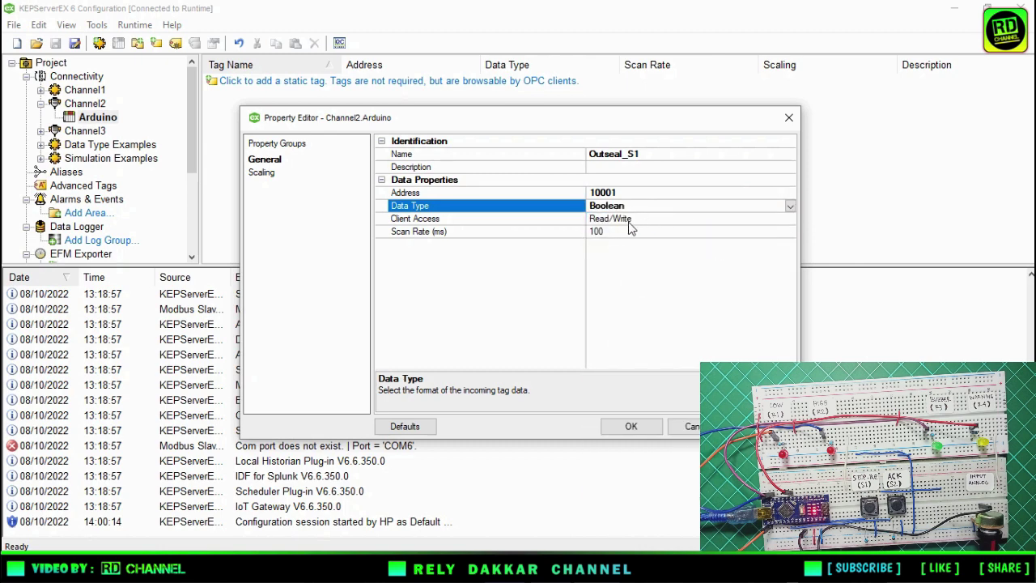
{"action": "left_click", "coordinate": [629, 427]}
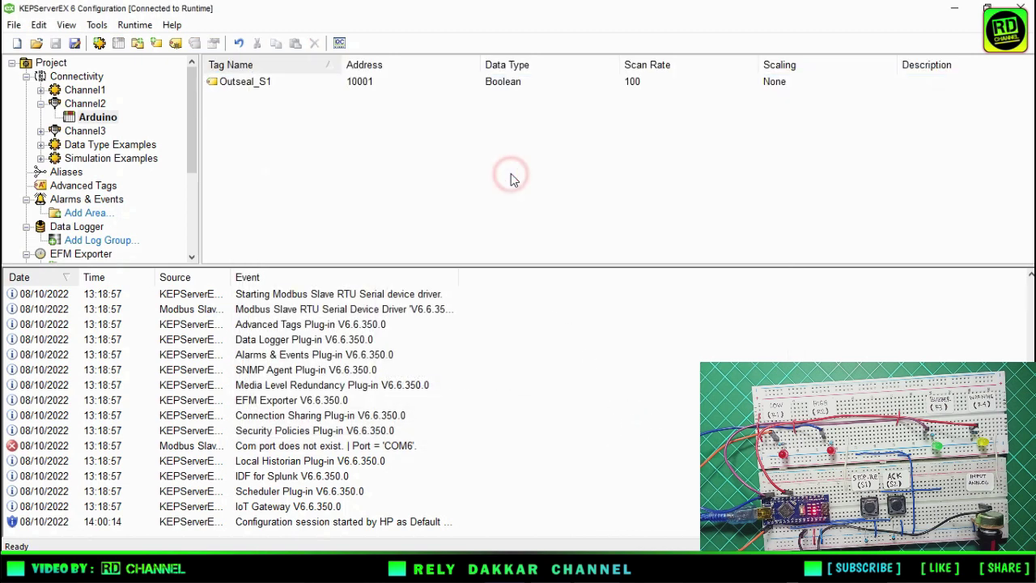
- Copy the Outseal_S1 tag and paste it five times into the Arduino device's tag list
{"action": "left_click", "coordinate": [239, 84]}
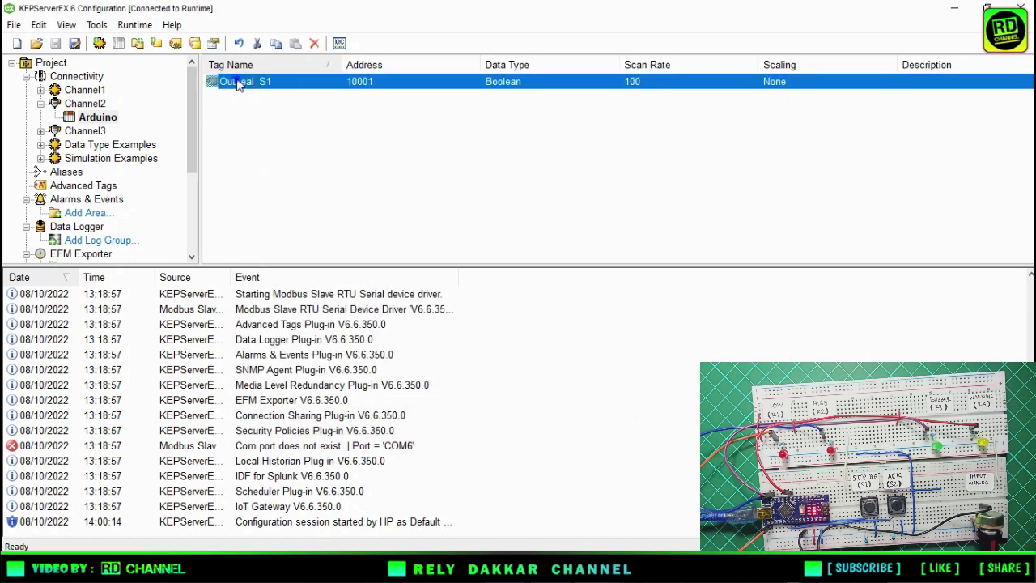
{"action": "right_click", "coordinate": [237, 82]}
{"action": "left_click", "coordinate": [257, 127]}
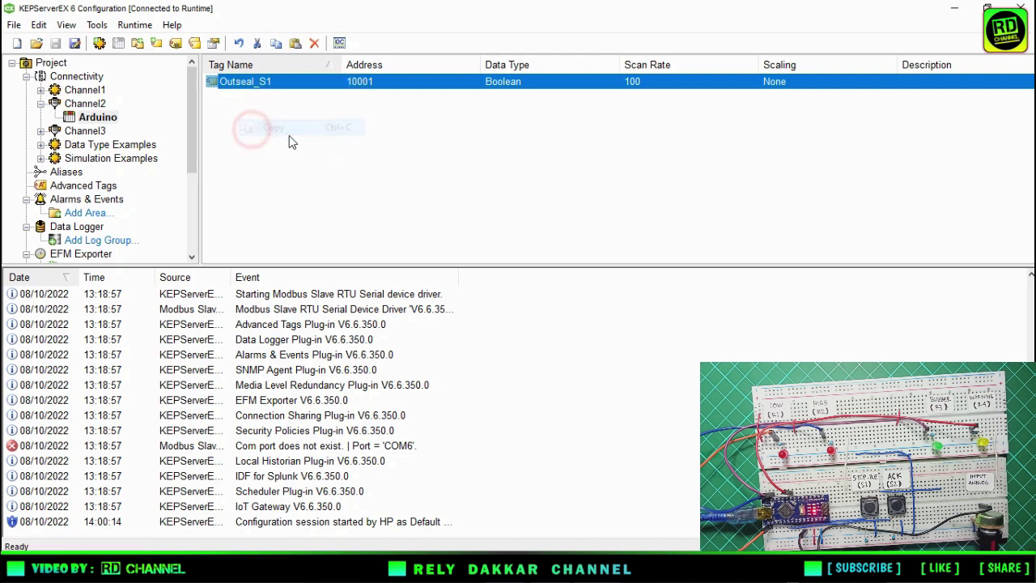
{"action": "left_click", "coordinate": [283, 135]}
{"action": "right_click", "coordinate": [290, 138]}
{"action": "left_click", "coordinate": [324, 168]}
{"action": "right_click", "coordinate": [290, 141]}
{"action": "left_click", "coordinate": [319, 169]}
{"action": "right_click", "coordinate": [307, 163]}
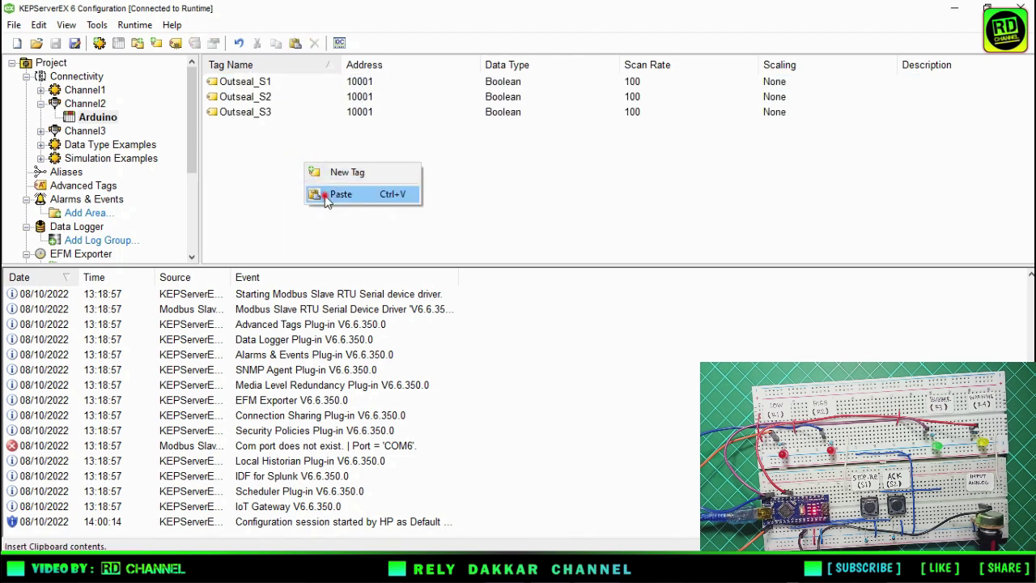
{"action": "left_click", "coordinate": [319, 192]}
{"action": "right_click", "coordinate": [313, 176]}
{"action": "left_click", "coordinate": [328, 209]}
{"action": "right_click", "coordinate": [315, 187]}
{"action": "left_click", "coordinate": [334, 214]}
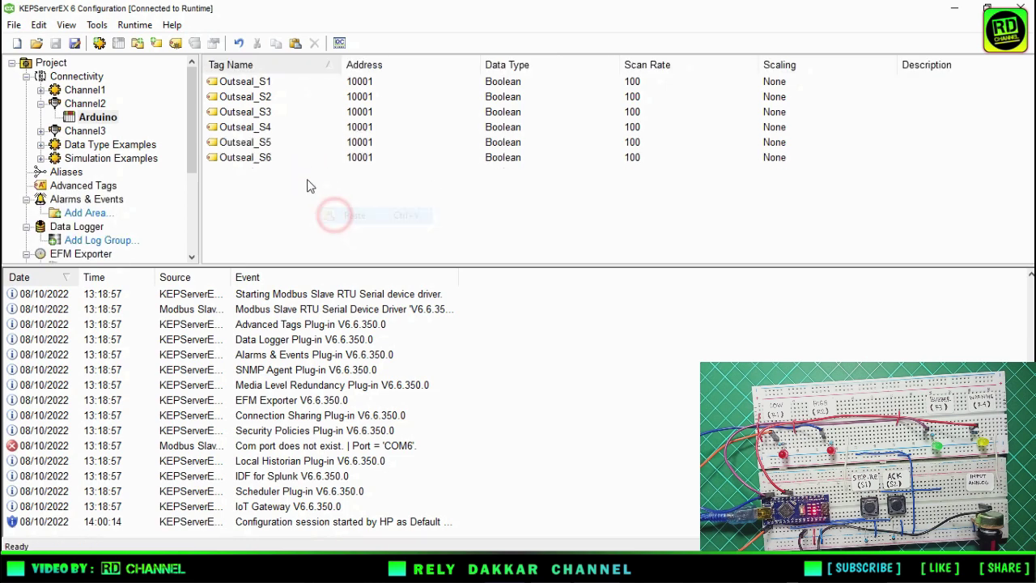
- Set the Outseal_S2 tag's address to 10002 and its client access to Read/Write, and save the tag
{"action": "left_click", "coordinate": [250, 81]}
{"action": "left_click", "coordinate": [253, 98]}
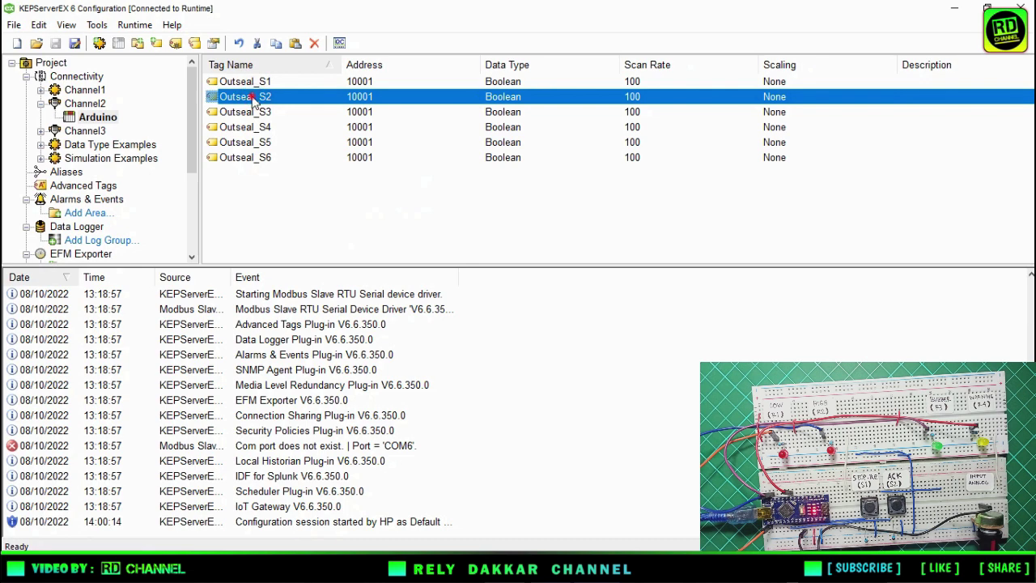
{"action": "double_click", "coordinate": [253, 98]}
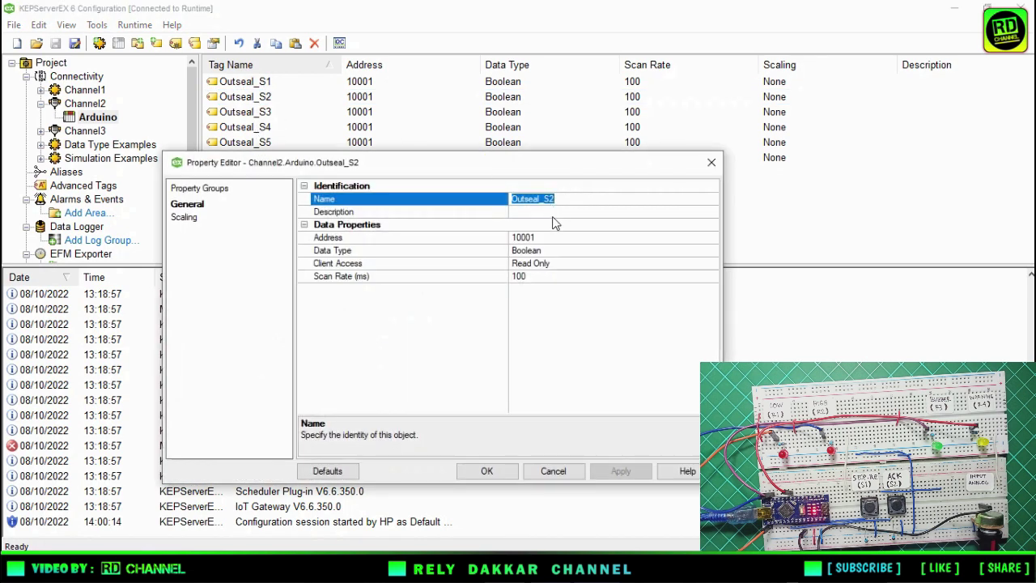
{"action": "left_click", "coordinate": [547, 237]}
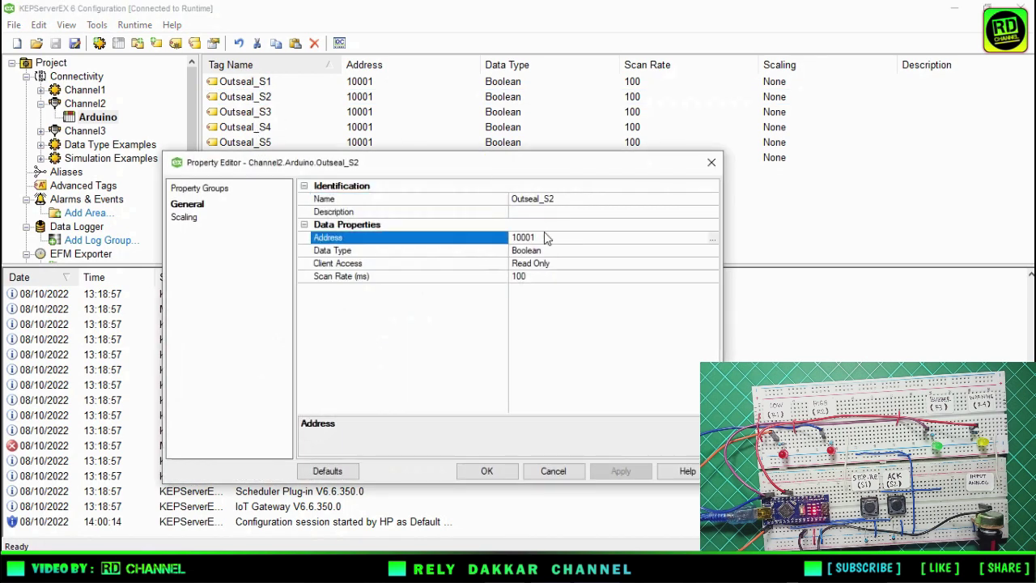
{"action": "key", "text": "BackSpace"}
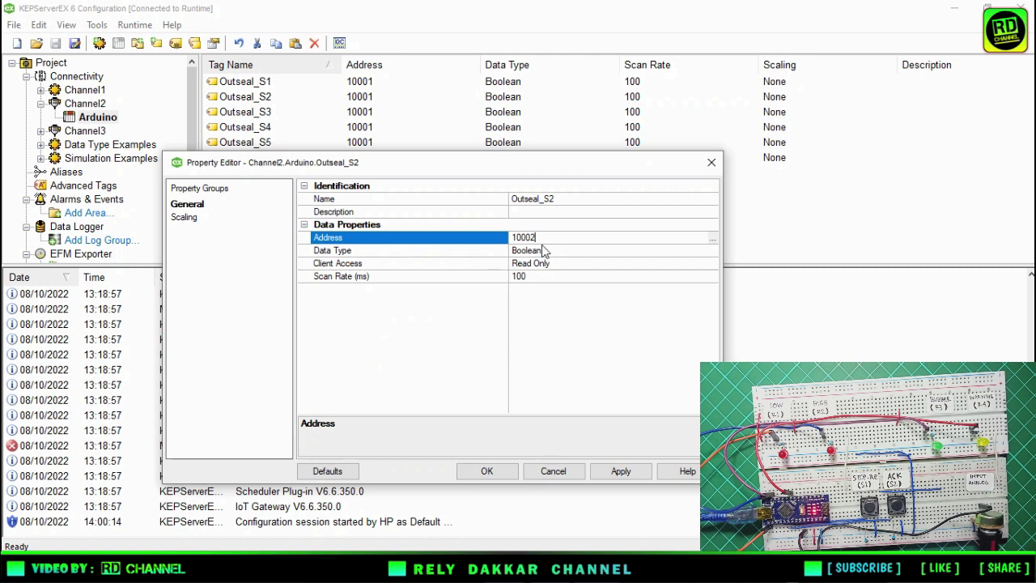
{"action": "left_click", "coordinate": [551, 261]}
{"action": "left_click", "coordinate": [715, 263]}
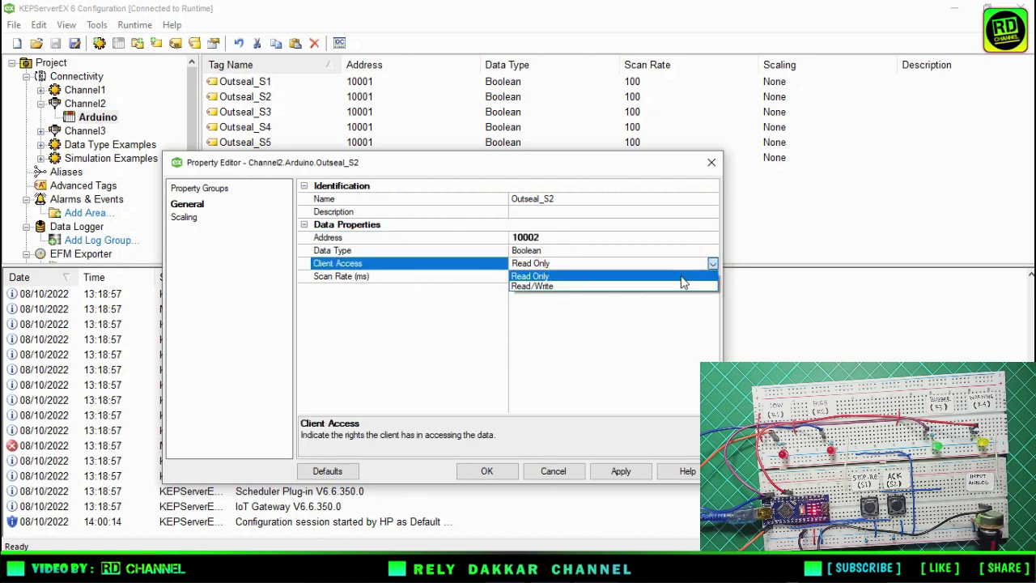
{"action": "left_click", "coordinate": [666, 282]}
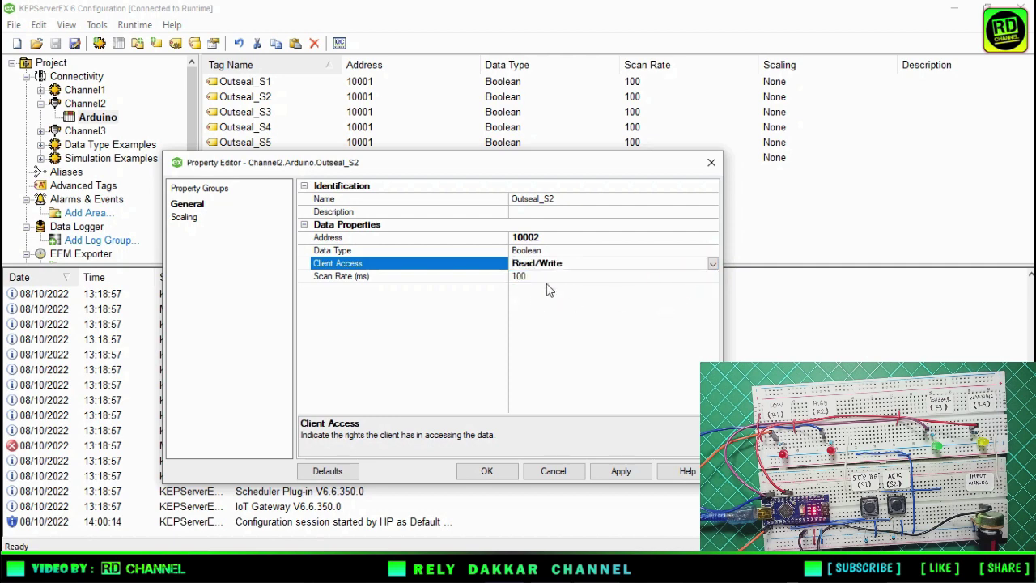
{"action": "left_click", "coordinate": [487, 470]}
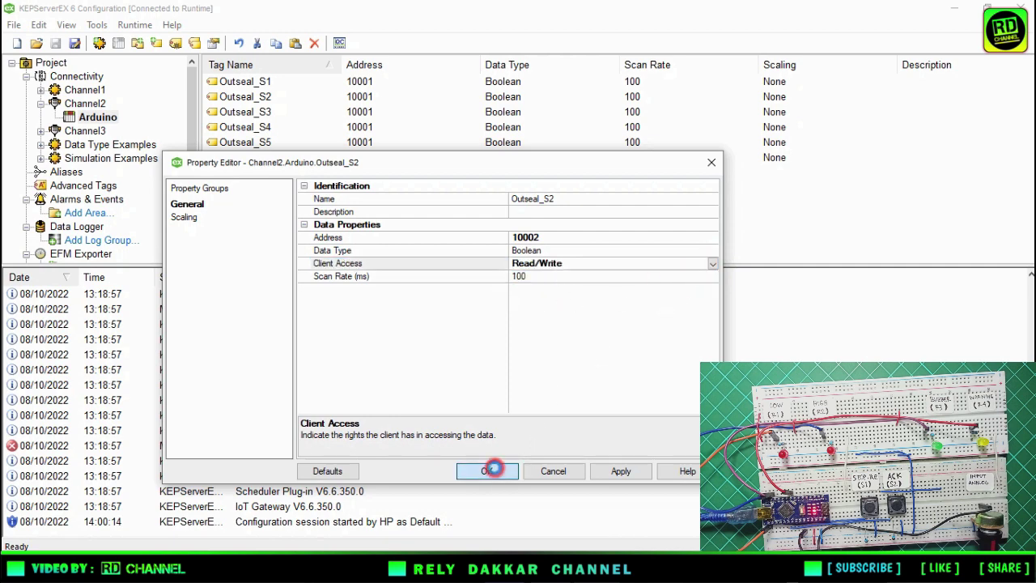
{"action": "left_click", "coordinate": [501, 238]}
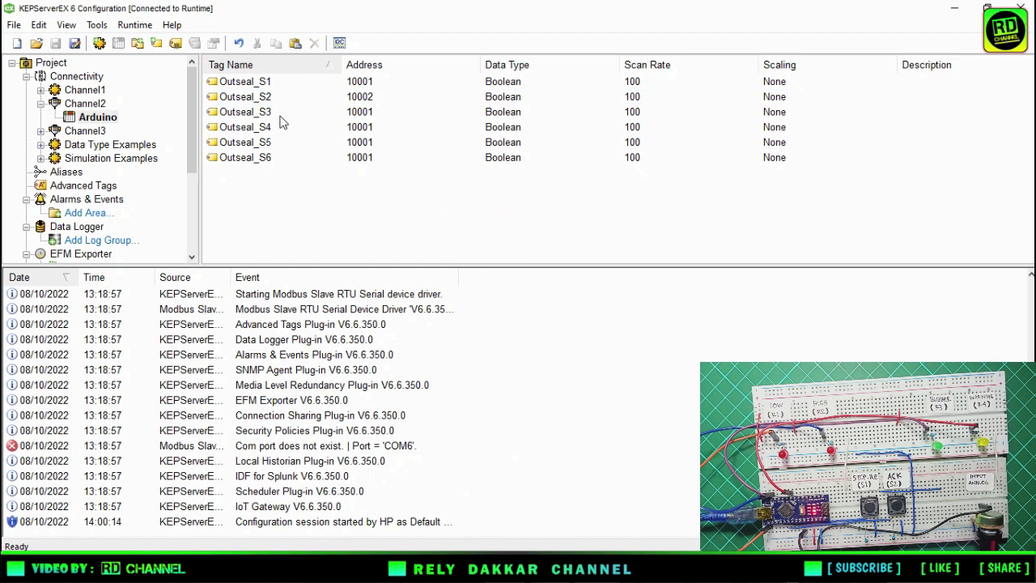
- Rename the Outseal_S3 tag to Outseal_I1 and set its address to 40001
{"action": "left_click", "coordinate": [257, 114]}
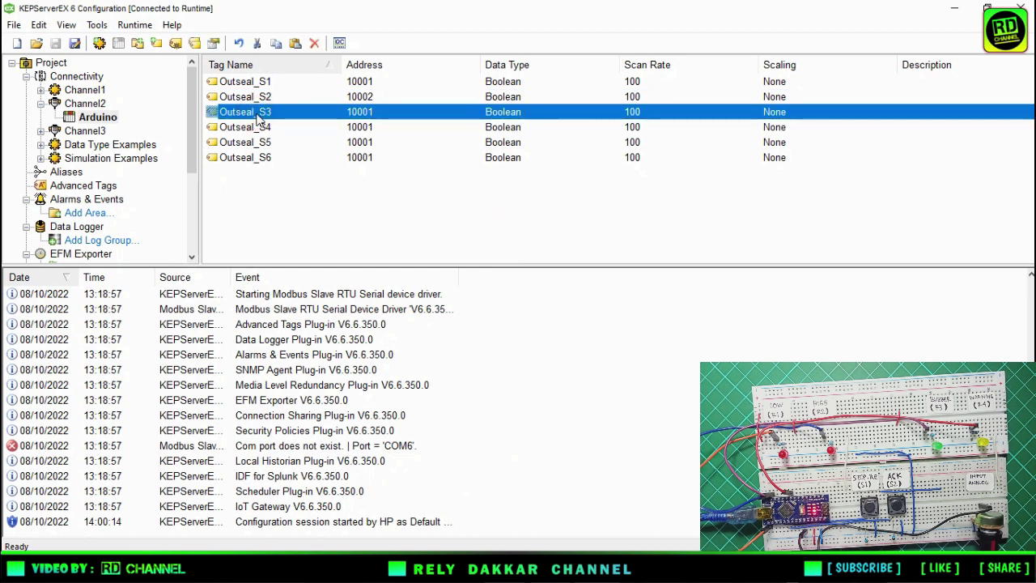
{"action": "right_click", "coordinate": [258, 118]}
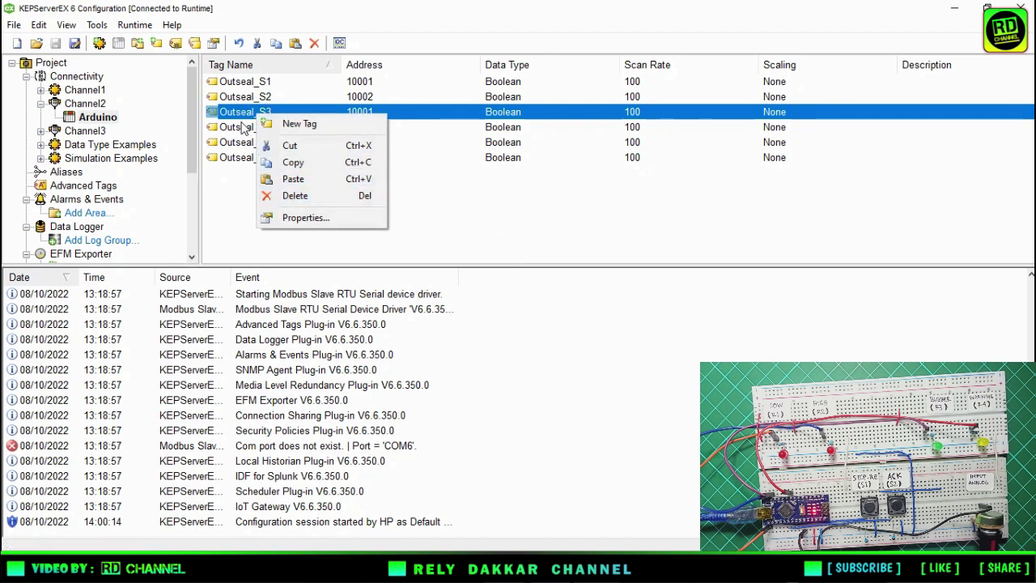
{"action": "left_click", "coordinate": [305, 217]}
{"action": "left_click", "coordinate": [552, 198]}
{"action": "key", "text": "BackSpace"}
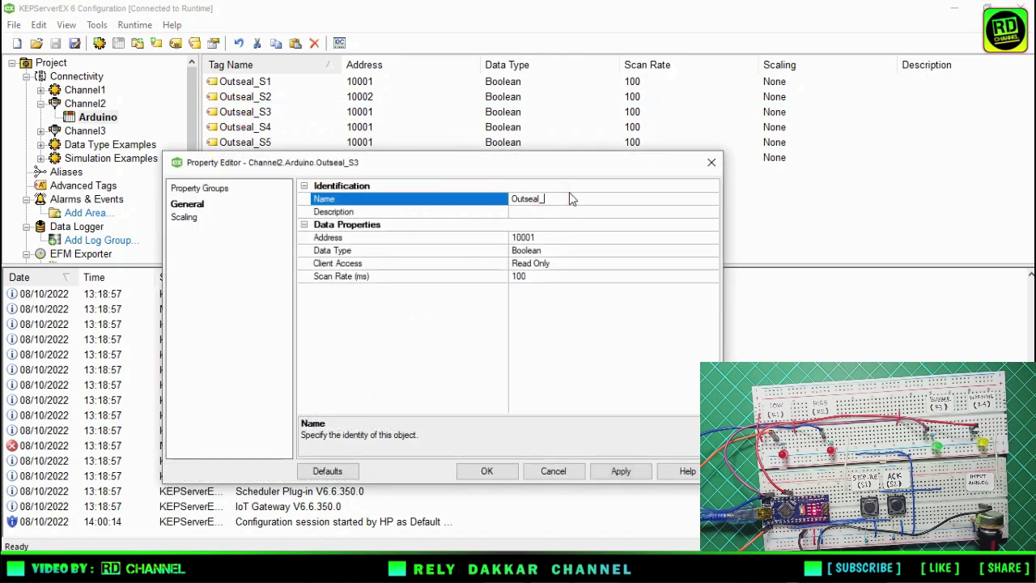
{"action": "type", "text": "i1"}
{"action": "left_click", "coordinate": [580, 234]}
{"action": "left_click", "coordinate": [579, 237]}
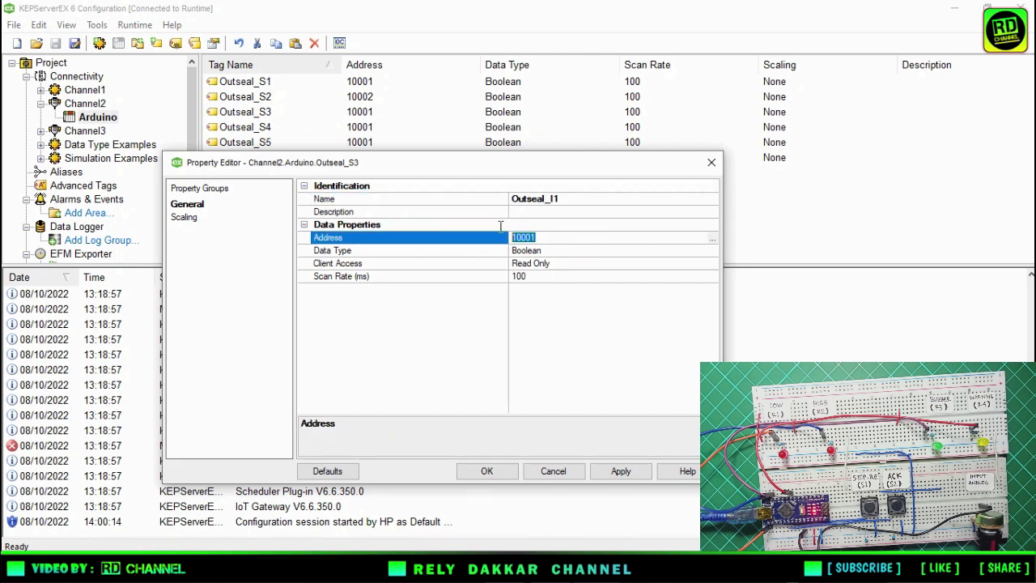
{"action": "type", "text": "4"}
- Set the Outseal_I1 tag's data type to Word
{"action": "left_click", "coordinate": [596, 249]}
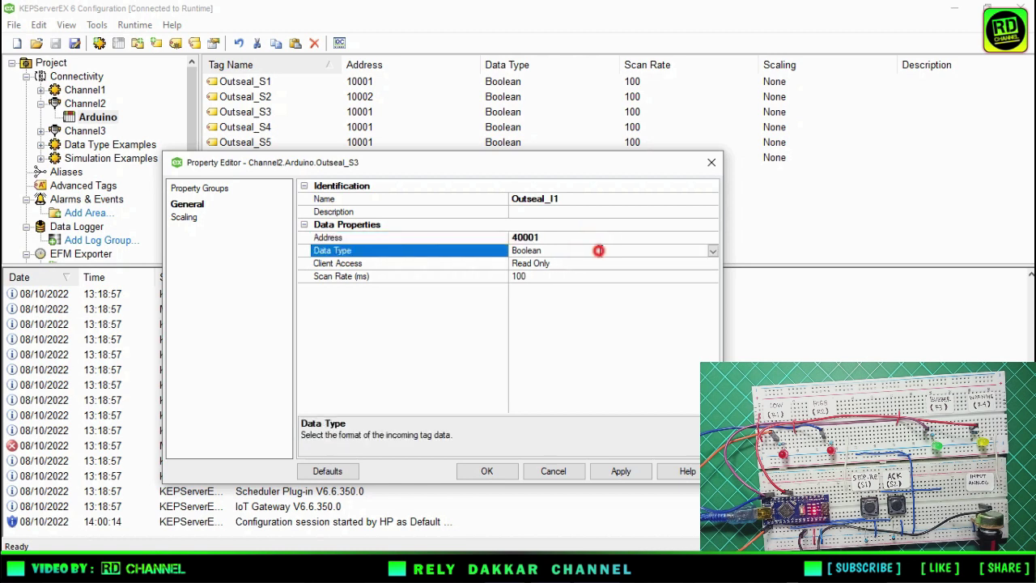
{"action": "left_click", "coordinate": [712, 251]}
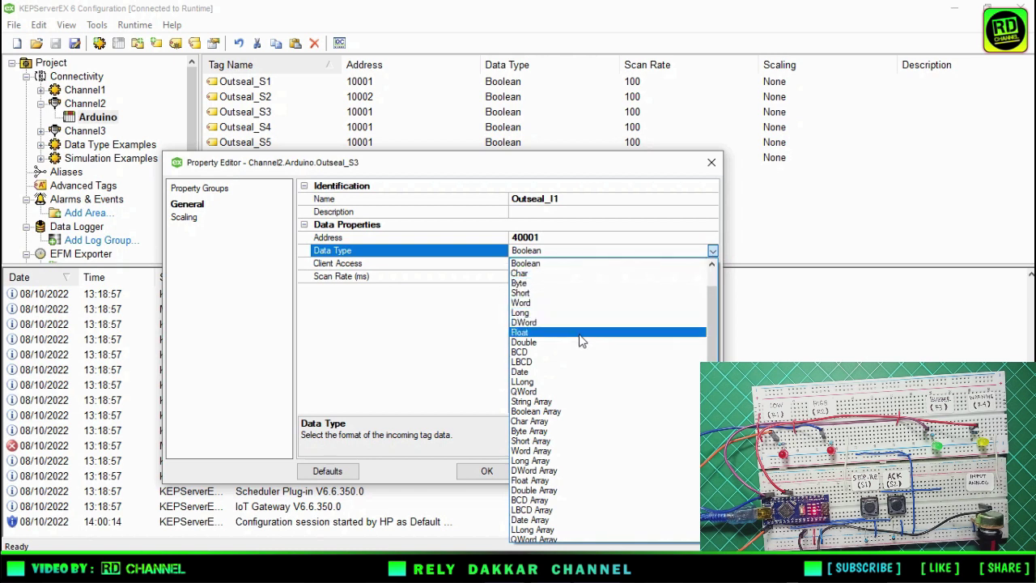
{"action": "left_click", "coordinate": [538, 304]}
{"action": "left_click", "coordinate": [561, 264]}
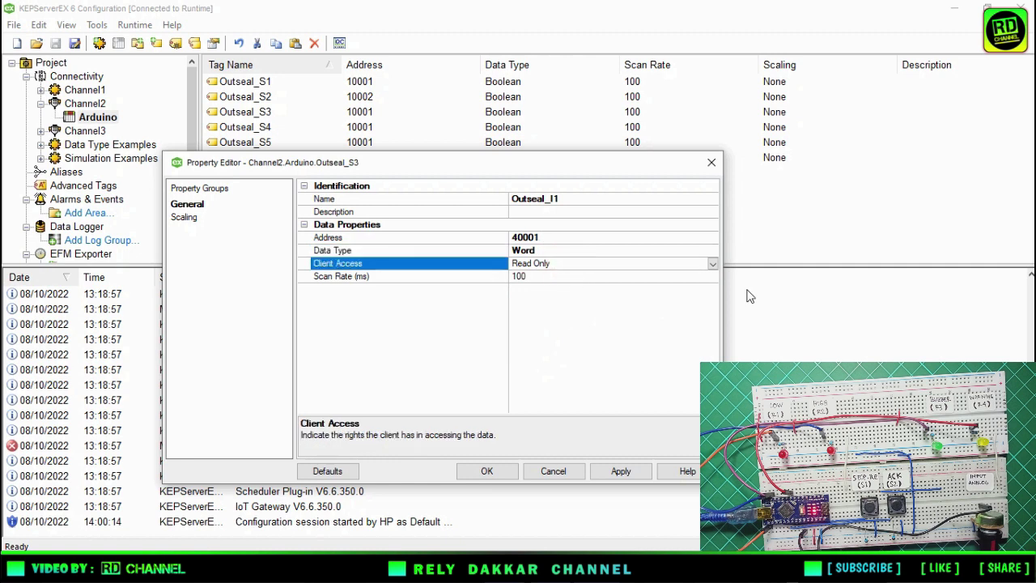
{"action": "left_click", "coordinate": [712, 263]}
{"action": "left_click", "coordinate": [713, 263]}
{"action": "left_click", "coordinate": [712, 263]}
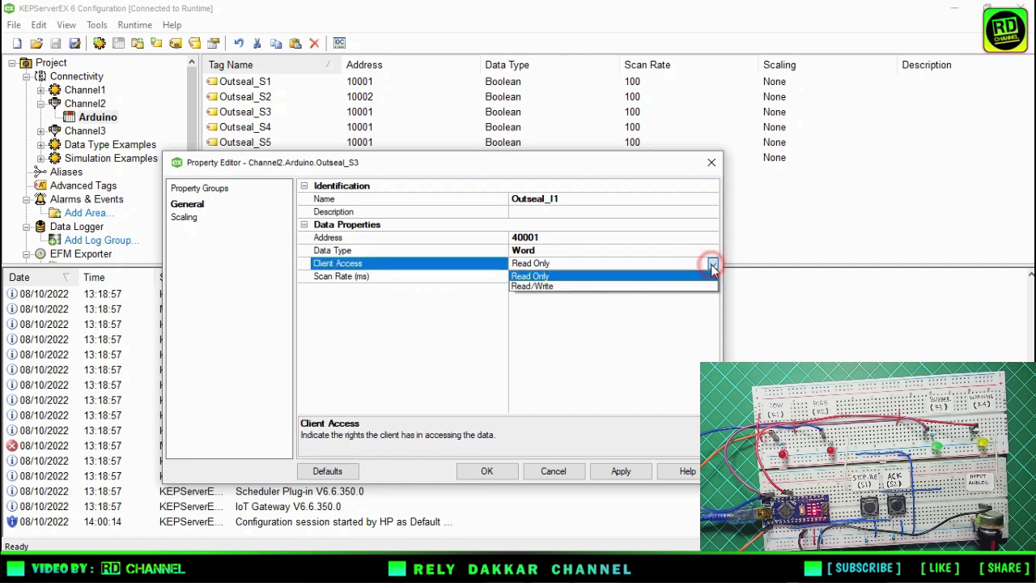
{"action": "left_click", "coordinate": [688, 281]}
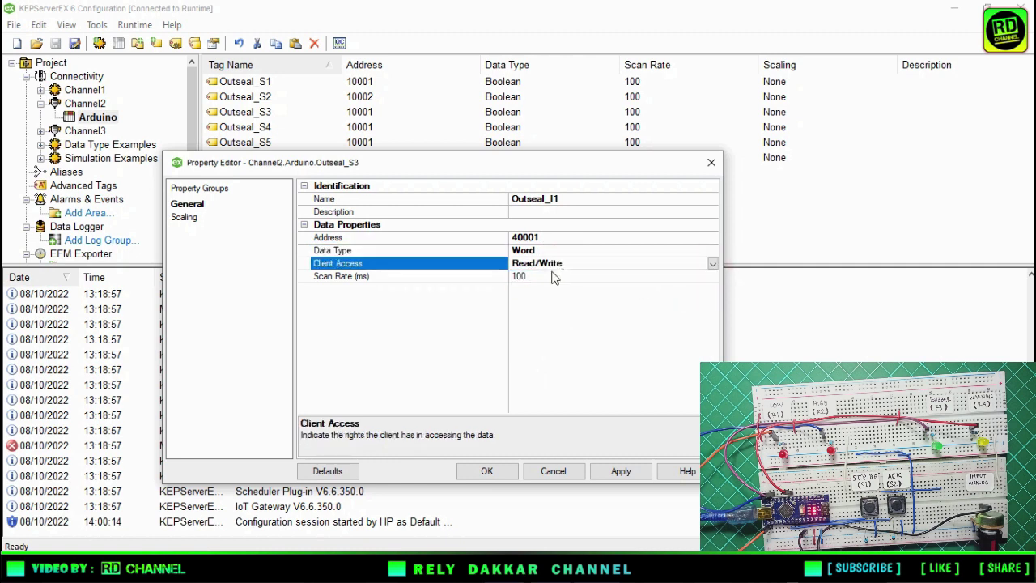
{"action": "left_click", "coordinate": [713, 263]}
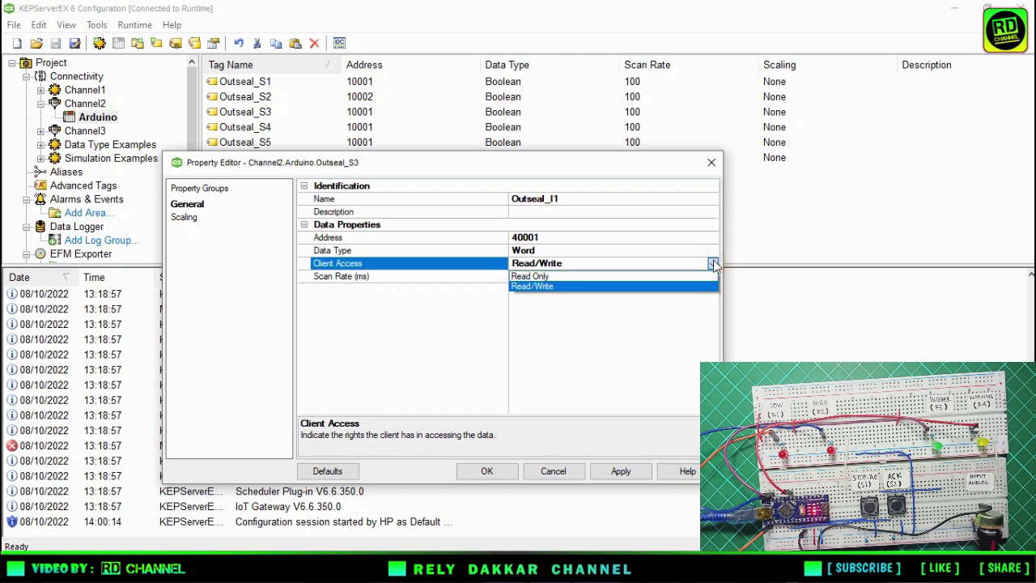
{"action": "left_click", "coordinate": [537, 276]}
- Save the Outseal_I1 tag's edited properties
{"action": "left_click", "coordinate": [643, 329]}
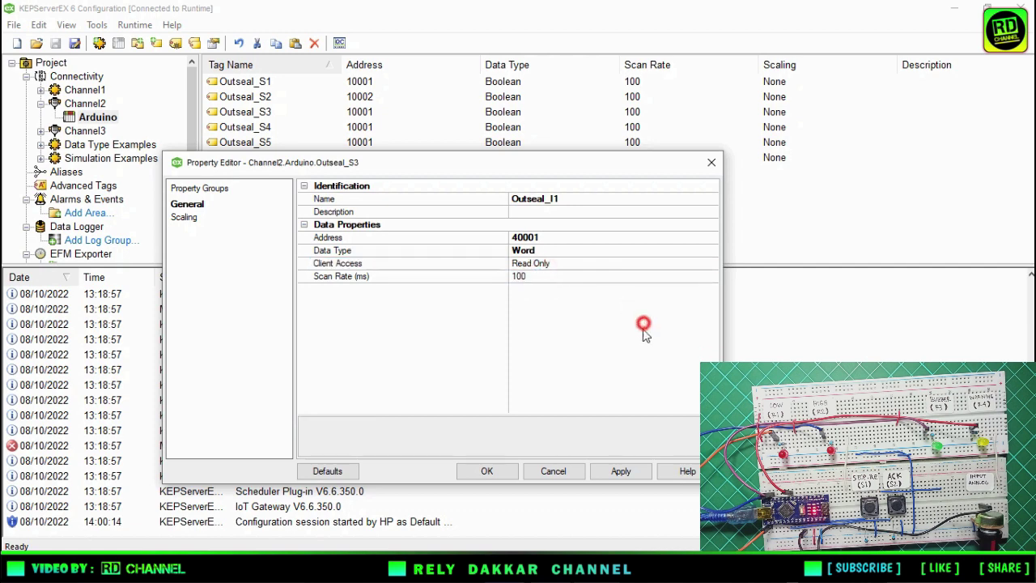
{"action": "left_click", "coordinate": [488, 472]}
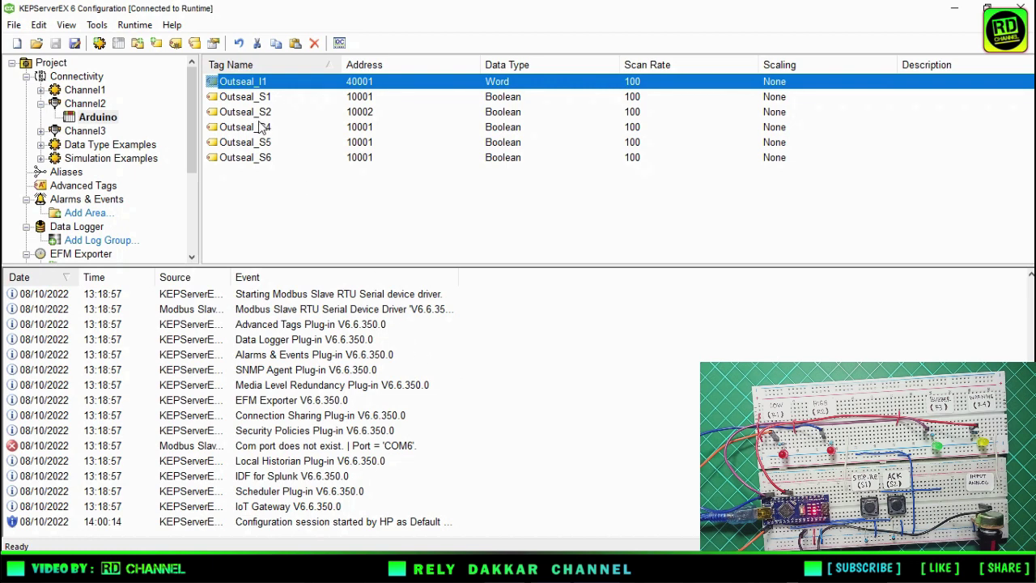
- Rename the Outseal_S4 tag to Outseal_R1, set its address to 00001, and save it
{"action": "left_click", "coordinate": [260, 130]}
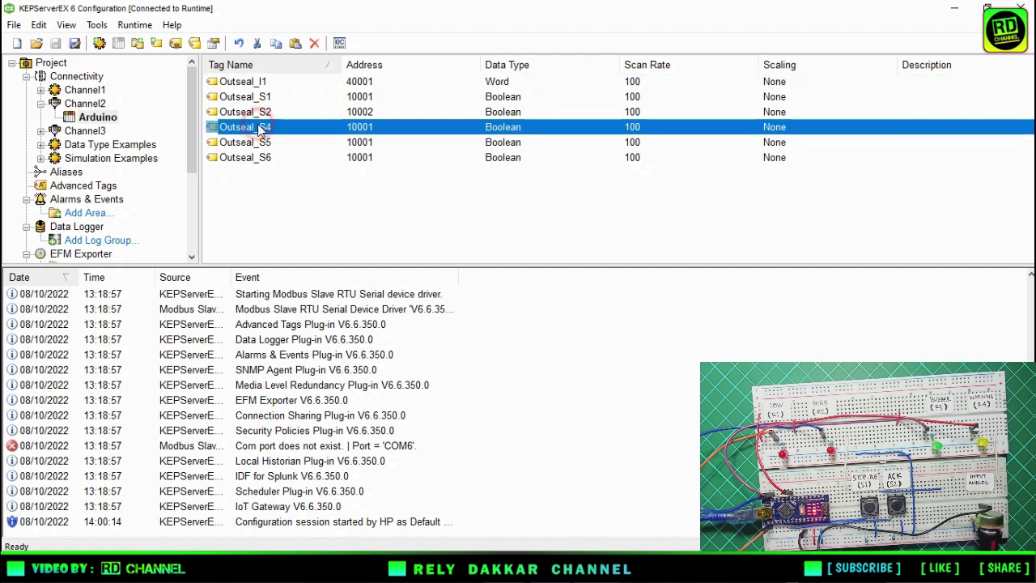
{"action": "right_click", "coordinate": [260, 128]}
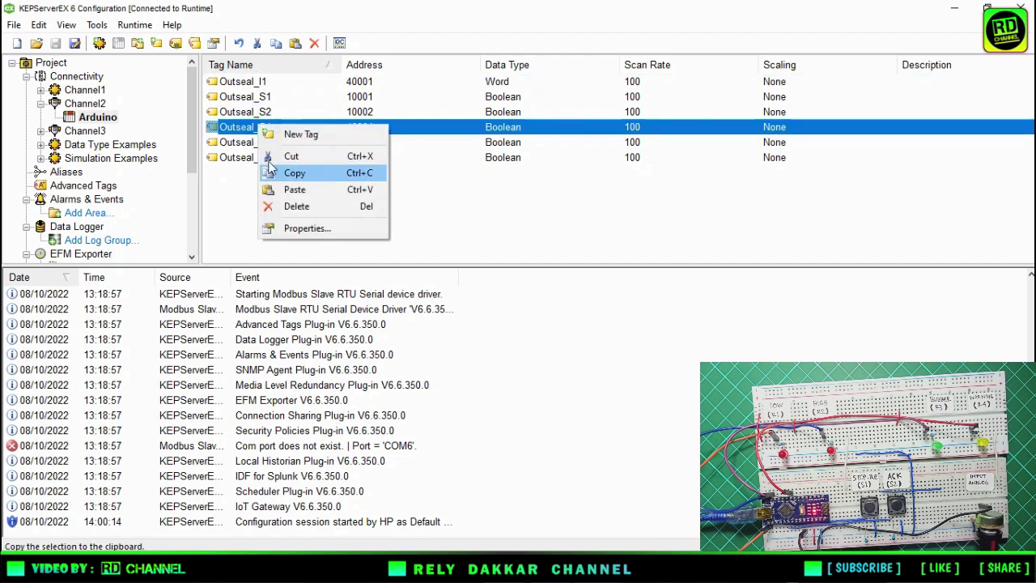
{"action": "left_click", "coordinate": [240, 133]}
{"action": "double_click", "coordinate": [239, 134]}
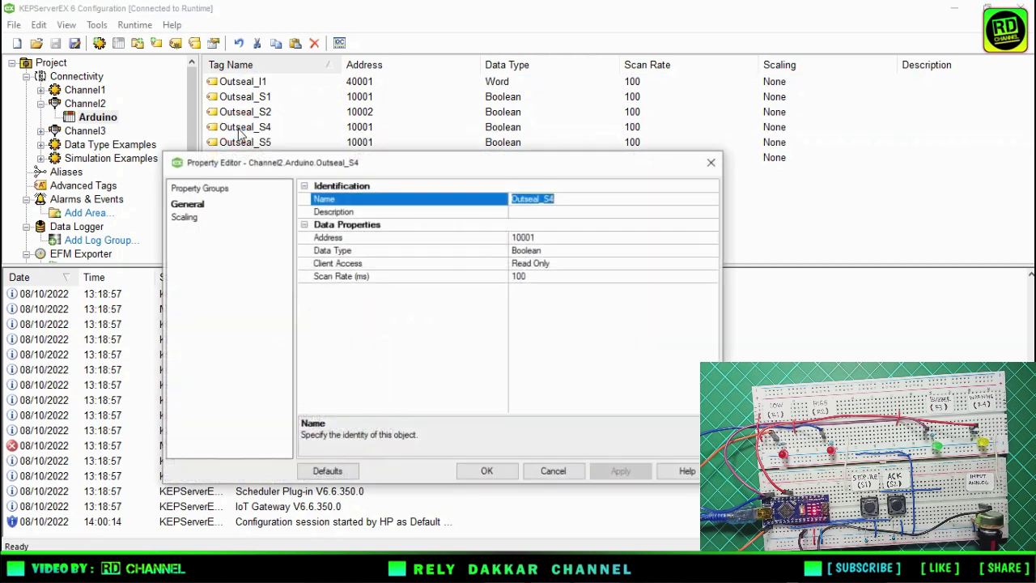
{"action": "left_click", "coordinate": [546, 197]}
{"action": "key", "text": "BackSpace"}
{"action": "key", "text": "BackSpace"}
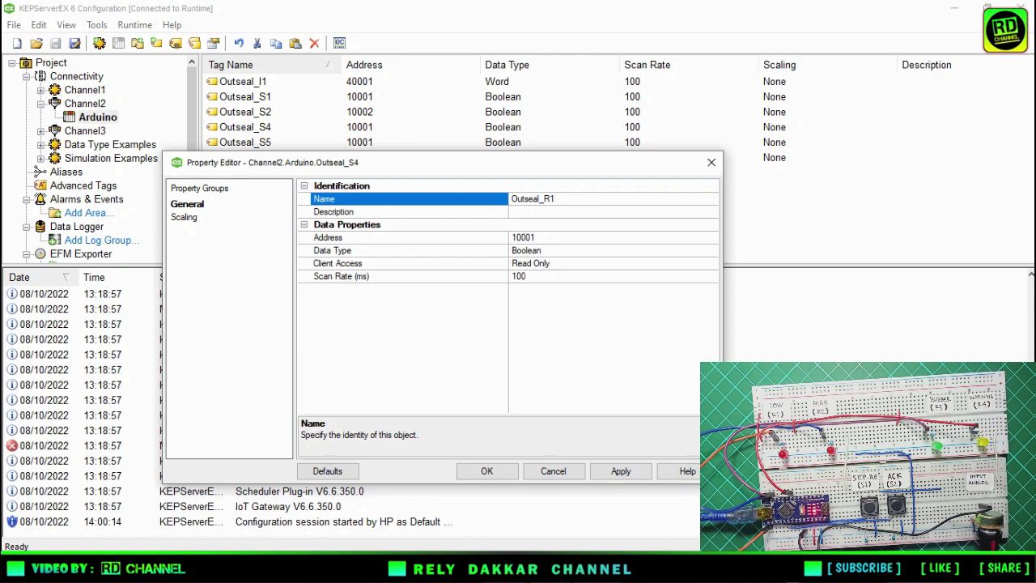
{"action": "left_click", "coordinate": [525, 237]}
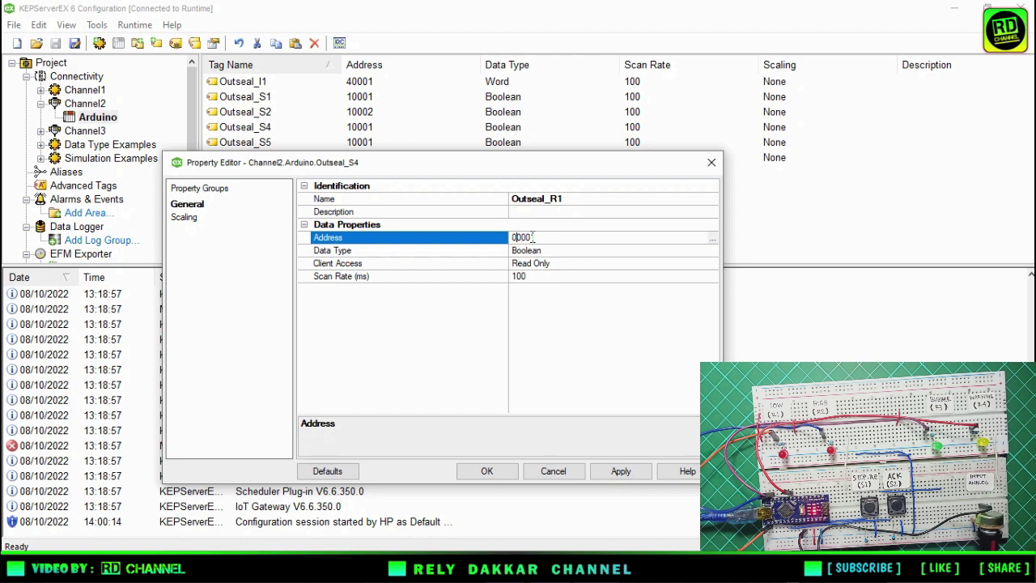
{"action": "left_click", "coordinate": [542, 237]}
{"action": "left_click", "coordinate": [492, 471]}
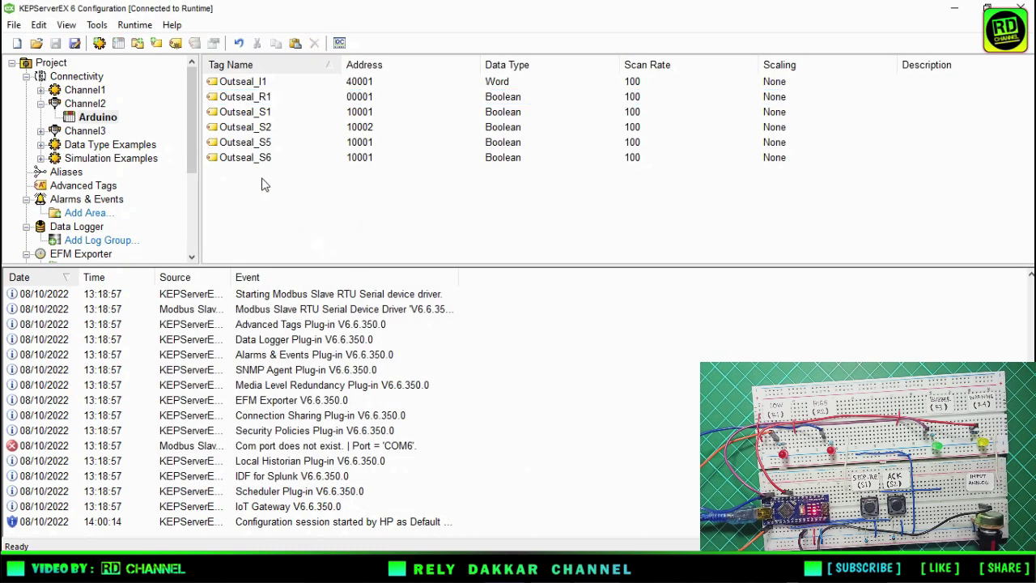
- Delete the surplus Outseal_S5 and Outseal_S6 tags from the Arduino device
{"action": "left_click", "coordinate": [249, 142]}
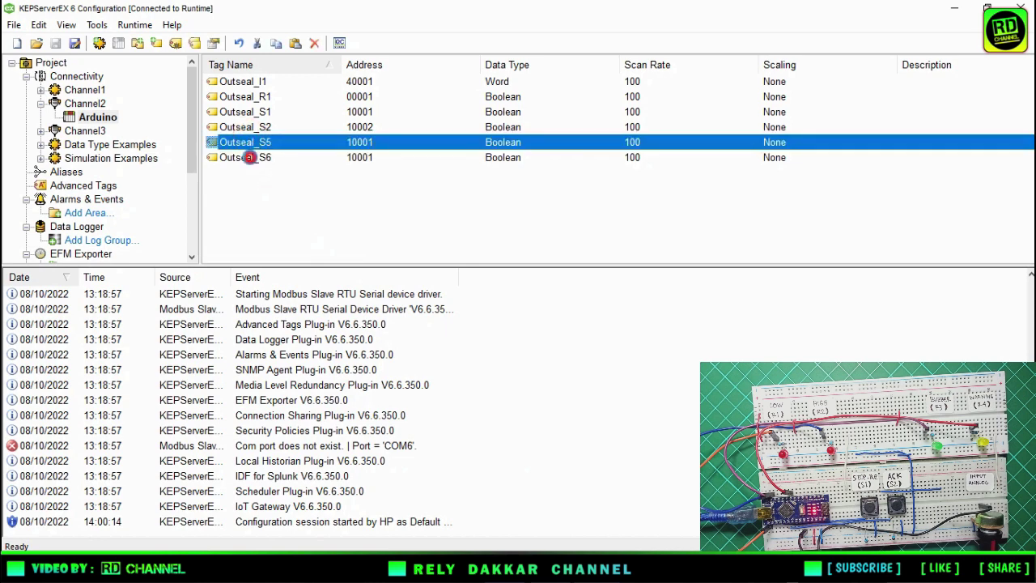
{"action": "left_click", "coordinate": [252, 161], "text": "shift"}
{"action": "right_click", "coordinate": [252, 161]}
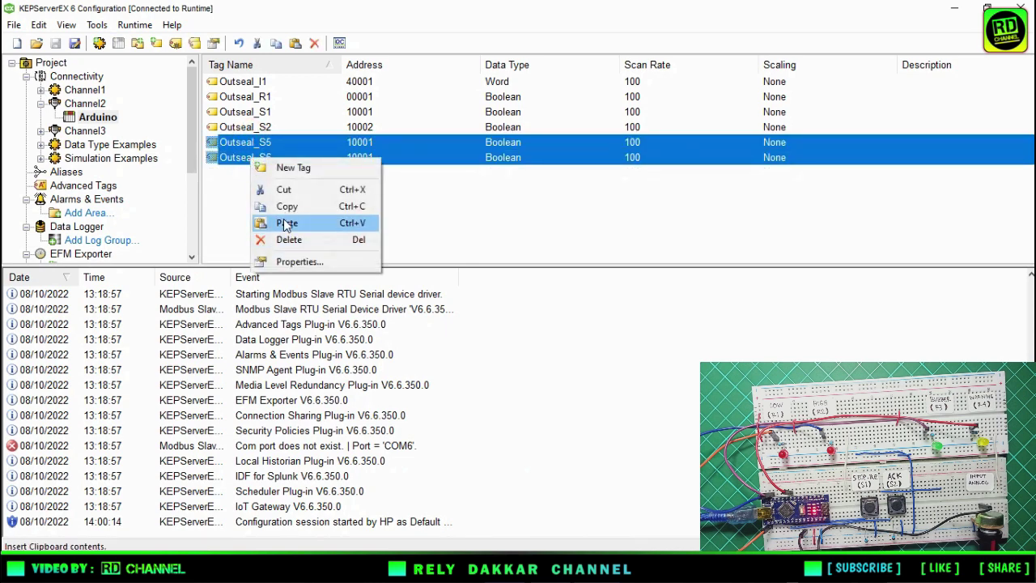
{"action": "left_click", "coordinate": [288, 239]}
{"action": "left_click", "coordinate": [438, 309]}
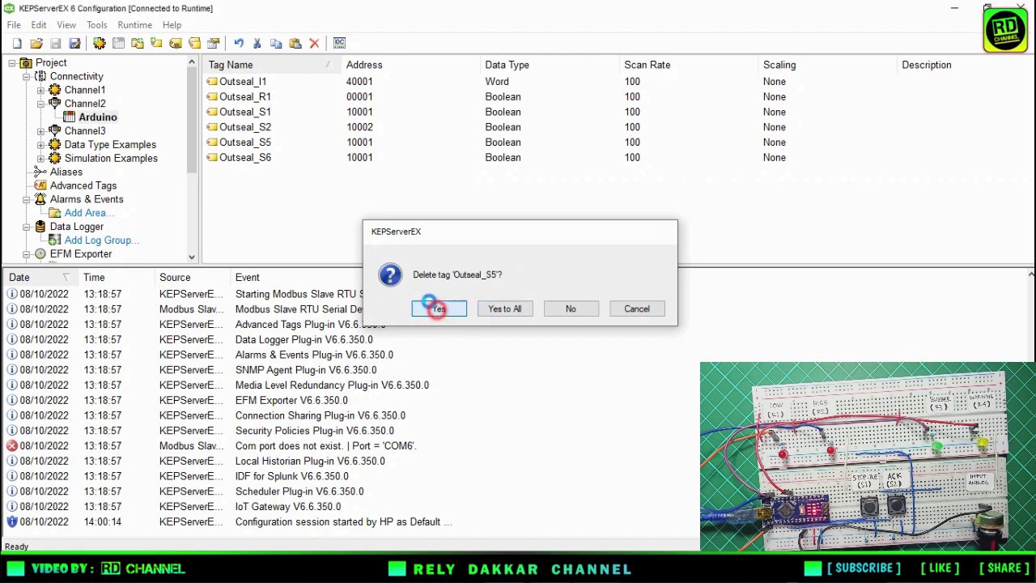
{"action": "left_click", "coordinate": [508, 340]}
{"action": "left_click", "coordinate": [330, 201]}
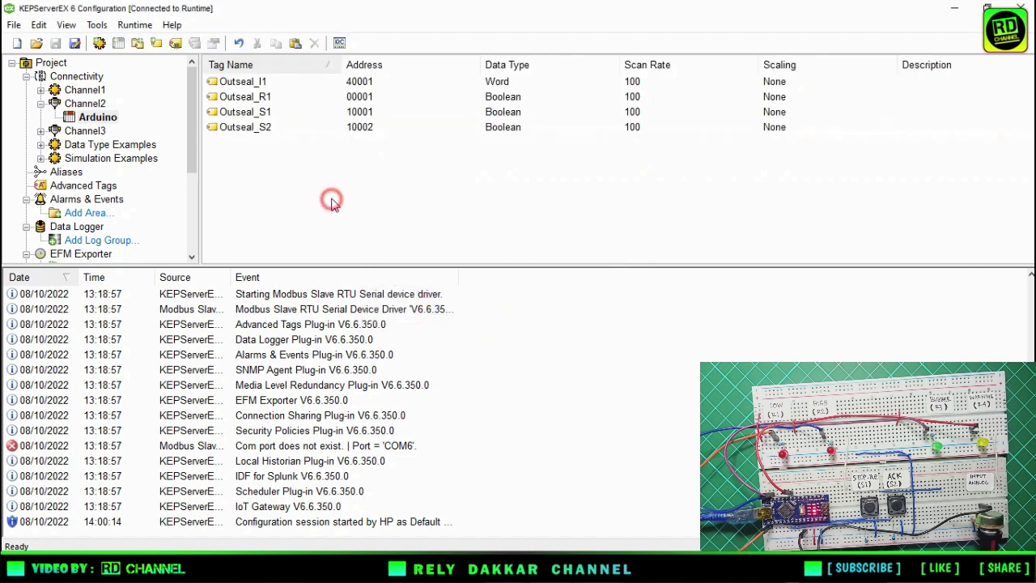
- Copy the Outseal_R1 tag and paste it three times into the Arduino device's tag list
{"action": "left_click", "coordinate": [257, 97]}
{"action": "right_click", "coordinate": [259, 97]}
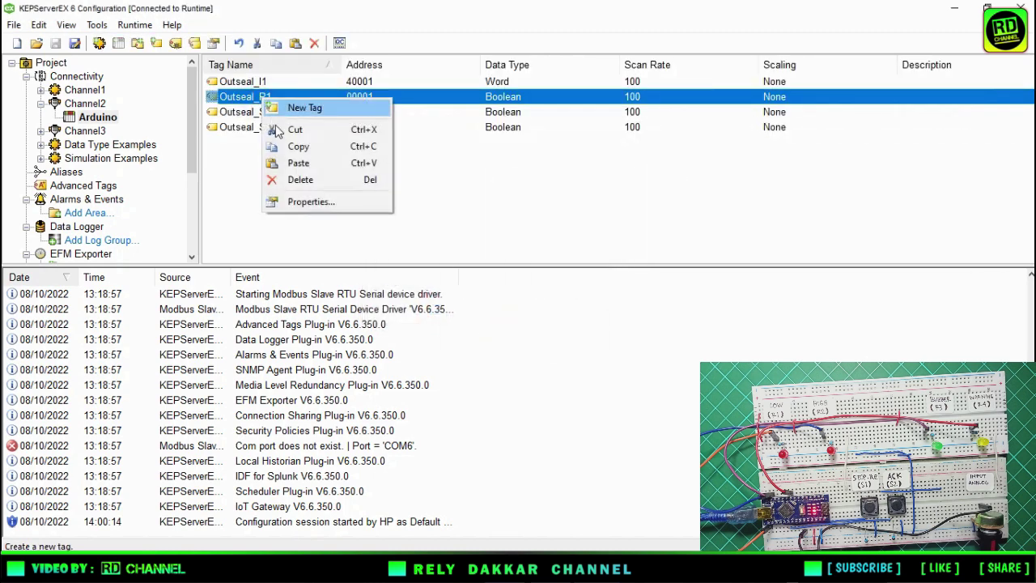
{"action": "left_click", "coordinate": [285, 147]}
{"action": "right_click", "coordinate": [278, 168]}
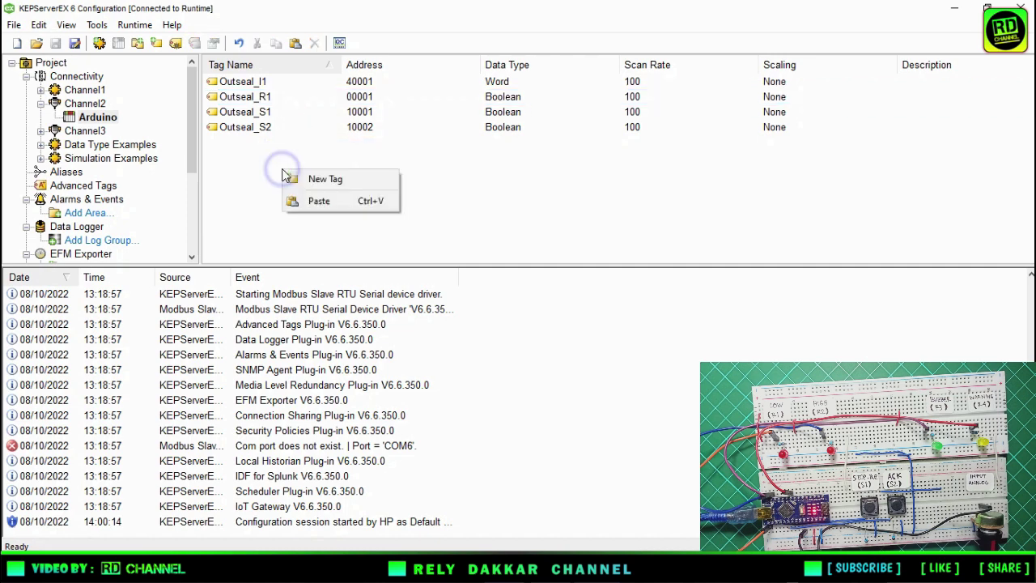
{"action": "left_click", "coordinate": [306, 204]}
{"action": "right_click", "coordinate": [296, 194]}
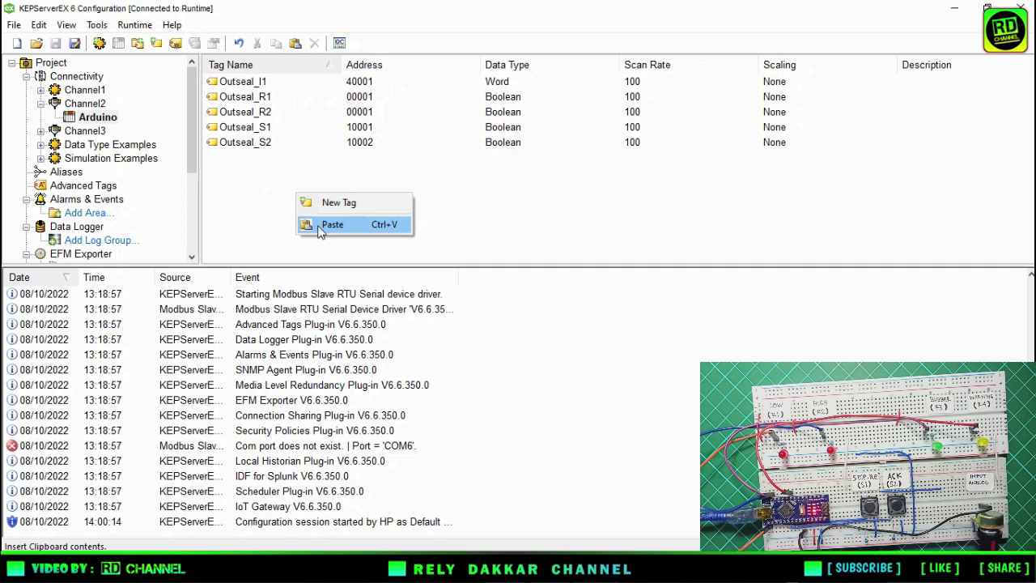
{"action": "left_click", "coordinate": [319, 227]}
{"action": "right_click", "coordinate": [319, 229]}
{"action": "left_click", "coordinate": [340, 257]}
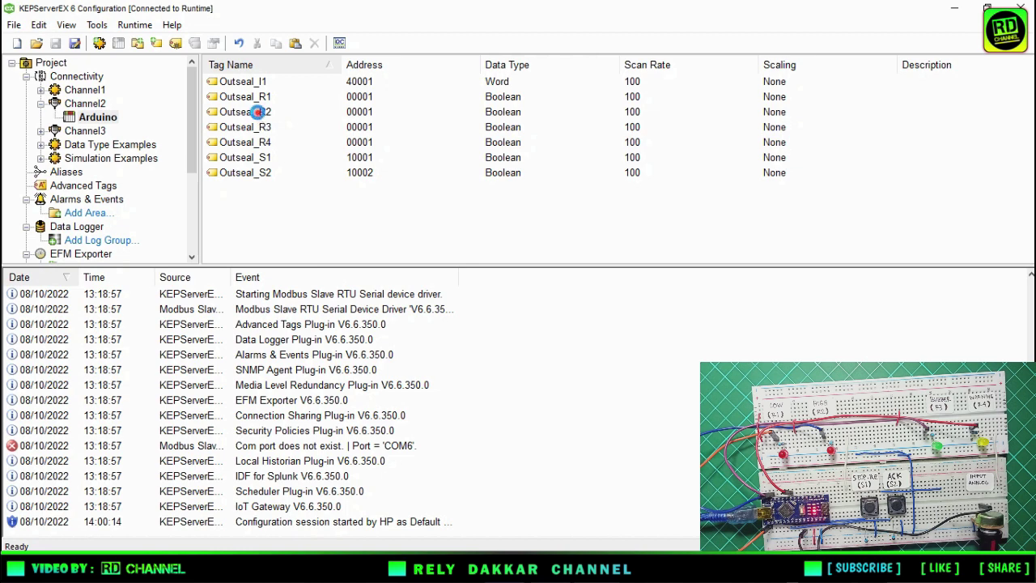
- Set the Outseal_R2 tag's address to 00002 and save it
{"action": "left_click", "coordinate": [260, 114]}
{"action": "double_click", "coordinate": [260, 114]}
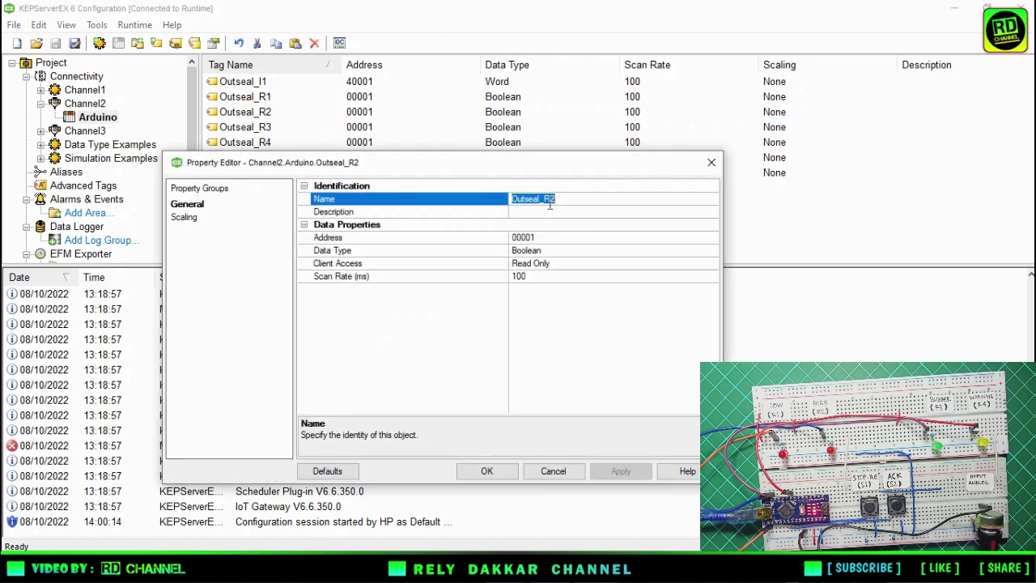
{"action": "left_click", "coordinate": [538, 238]}
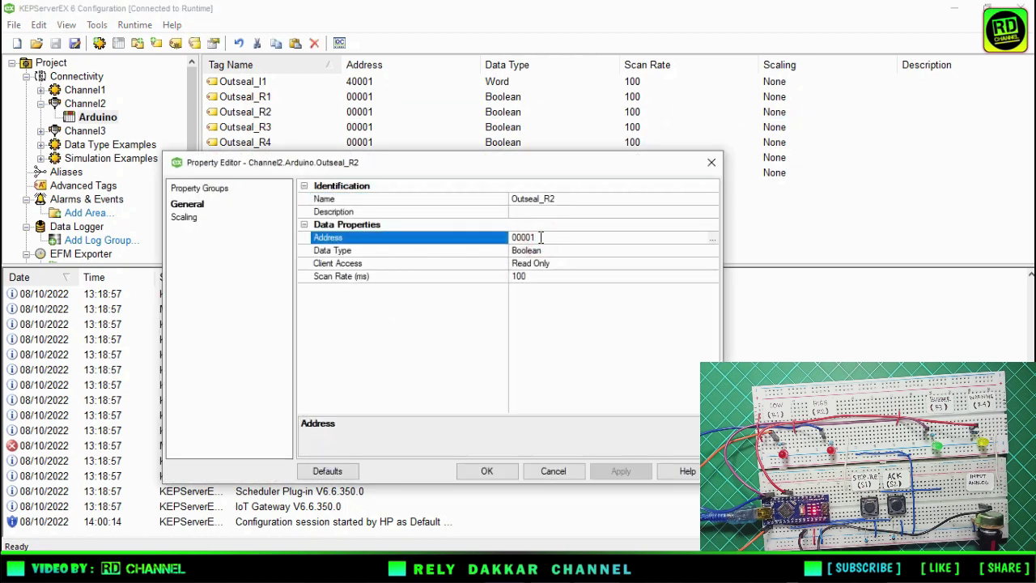
{"action": "key", "text": "BackSpace"}
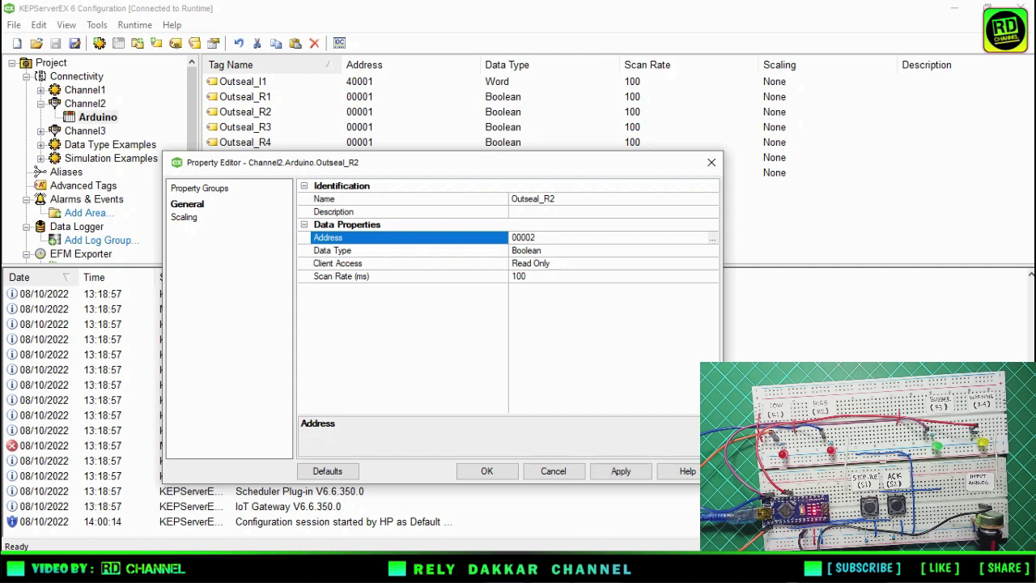
{"action": "left_click", "coordinate": [488, 471]}
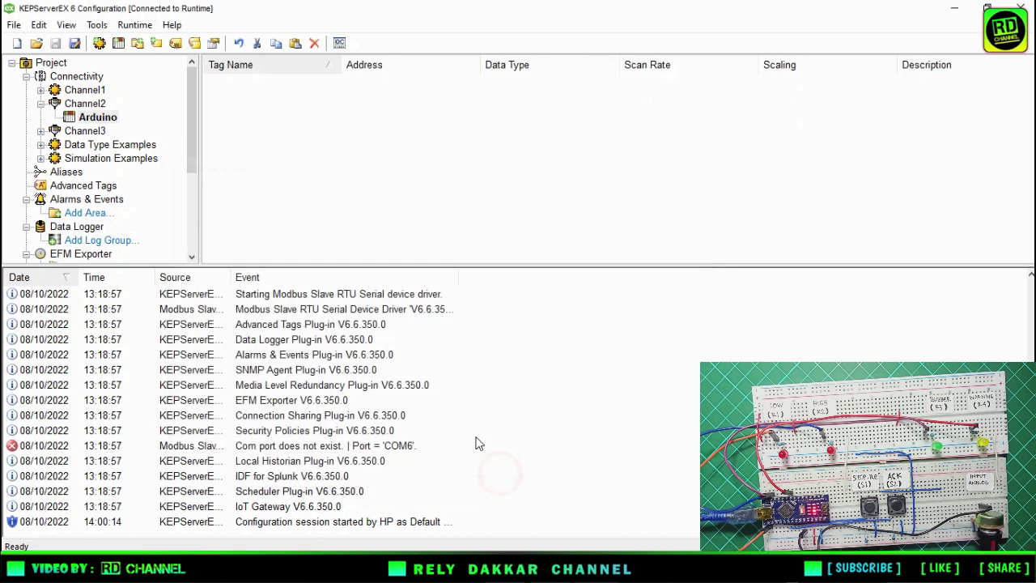
- Set the Outseal_R3 tag's address to 00003 and save it
{"action": "double_click", "coordinate": [264, 128]}
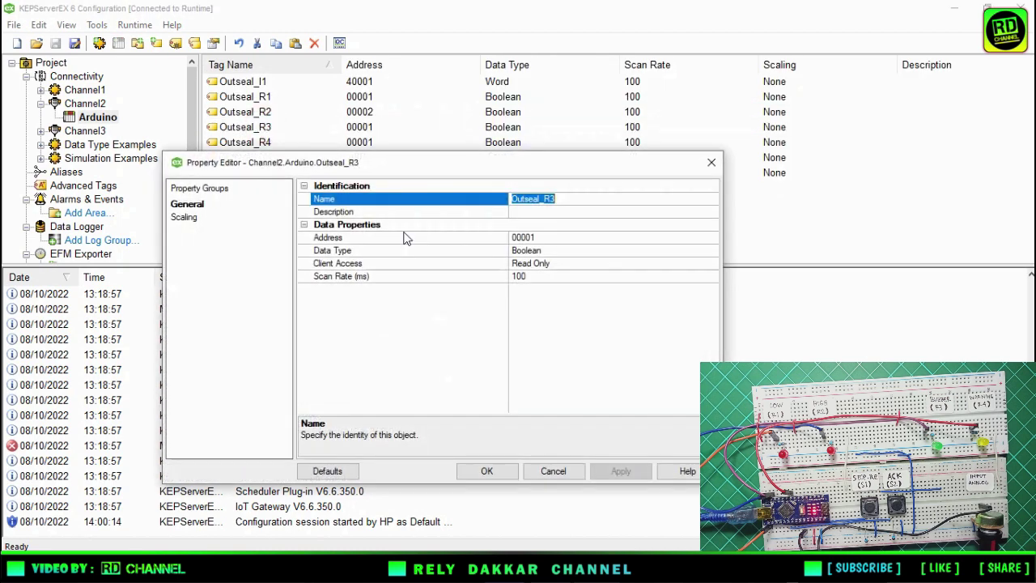
{"action": "left_click", "coordinate": [565, 237]}
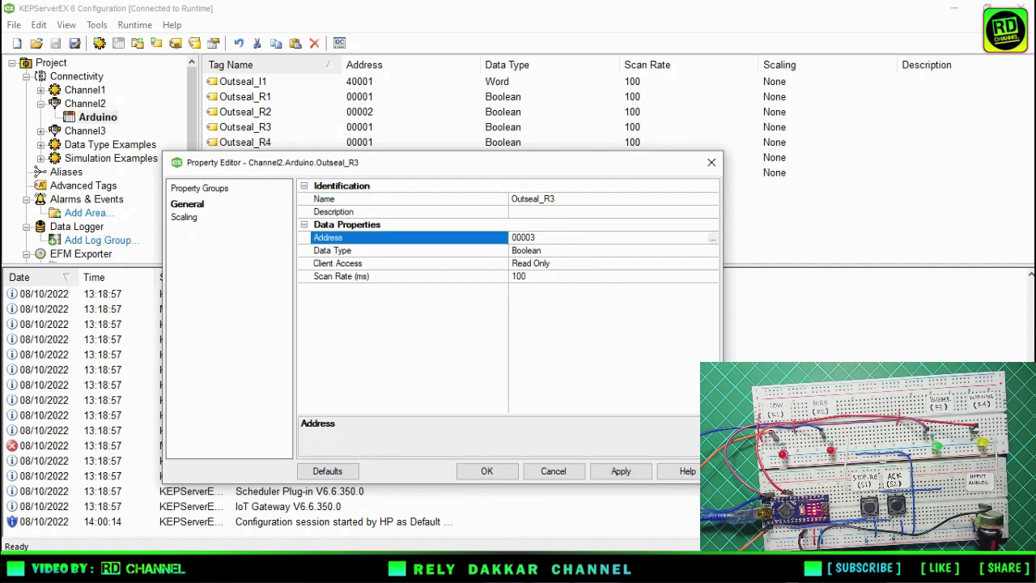
{"action": "left_click", "coordinate": [493, 475]}
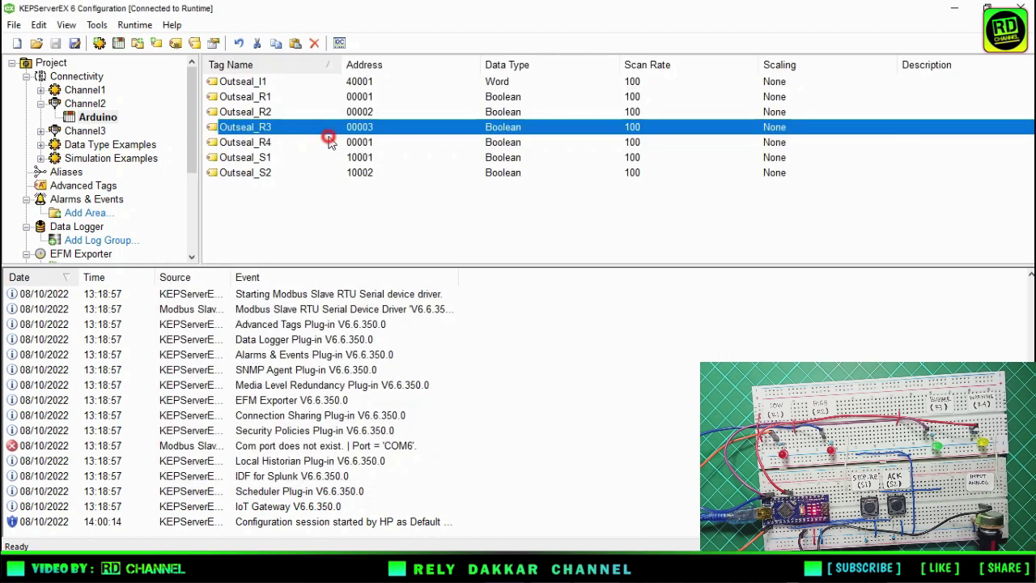
- Set the Outseal_R4 tag's address to 00004 and save it
{"action": "double_click", "coordinate": [330, 144]}
{"action": "left_click", "coordinate": [559, 237]}
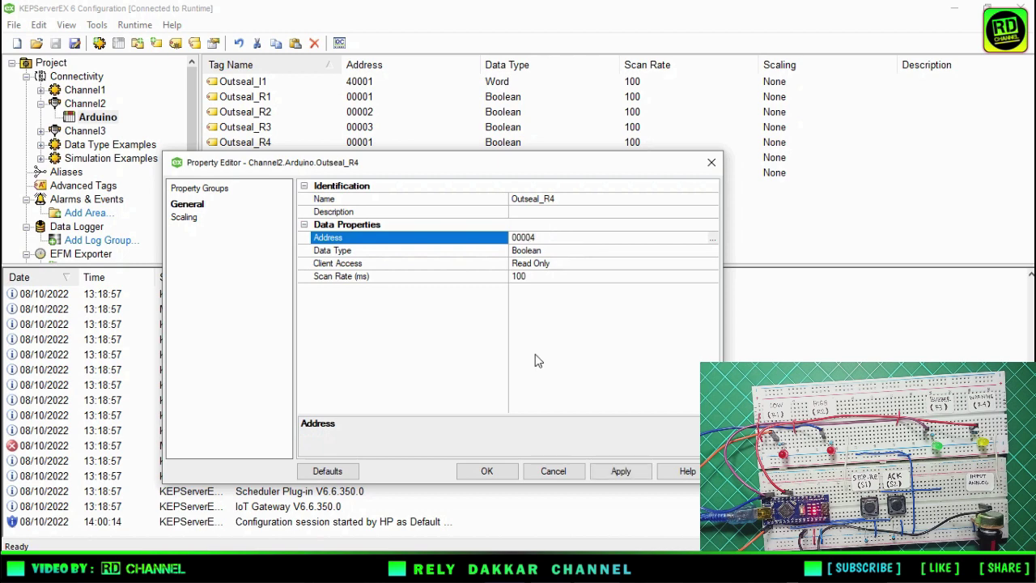
{"action": "left_click", "coordinate": [493, 471]}
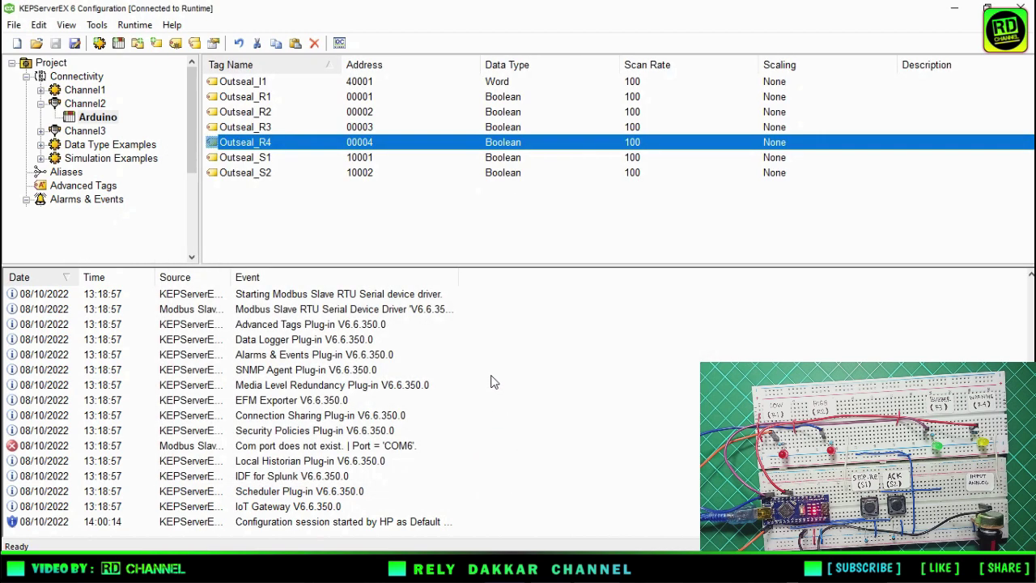
{"action": "left_click", "coordinate": [491, 231]}
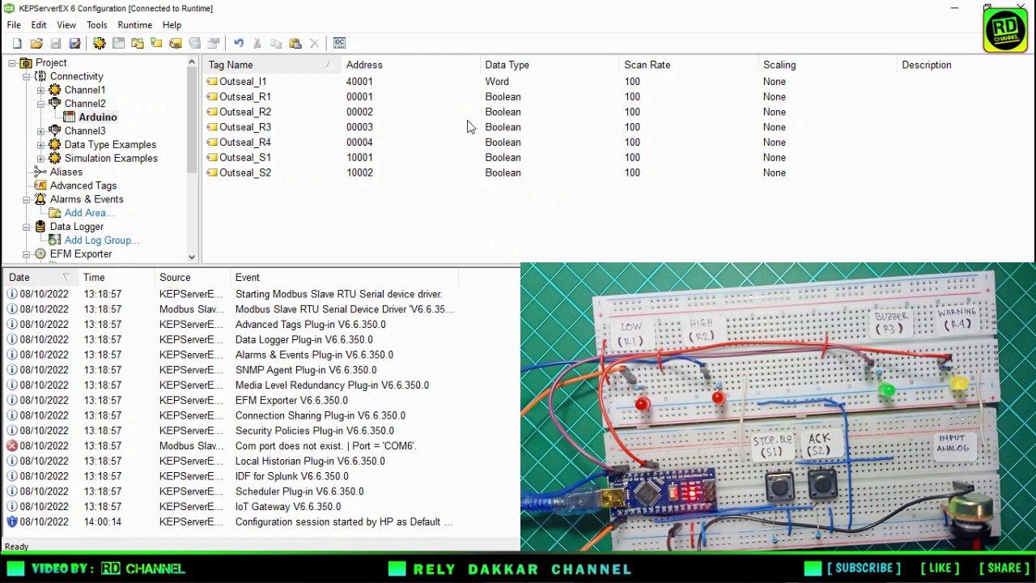
- Launch the OPC Quick Client, check the live values and quality of the Channel2.Arduino tags, and minimize the client
{"action": "left_click", "coordinate": [340, 46]}
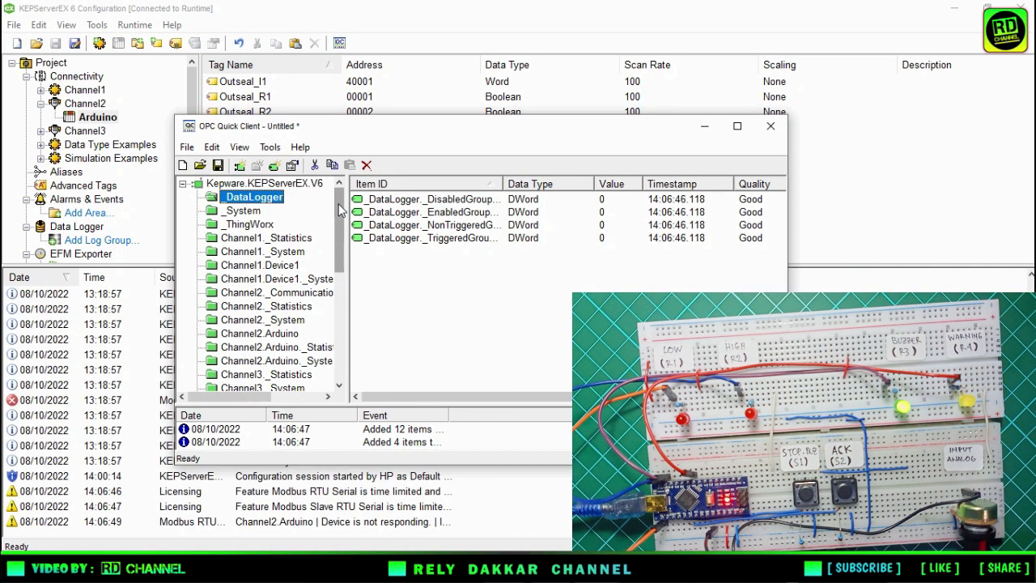
{"action": "left_click_drag", "start_coordinate": [340, 212], "coordinate": [341, 242]}
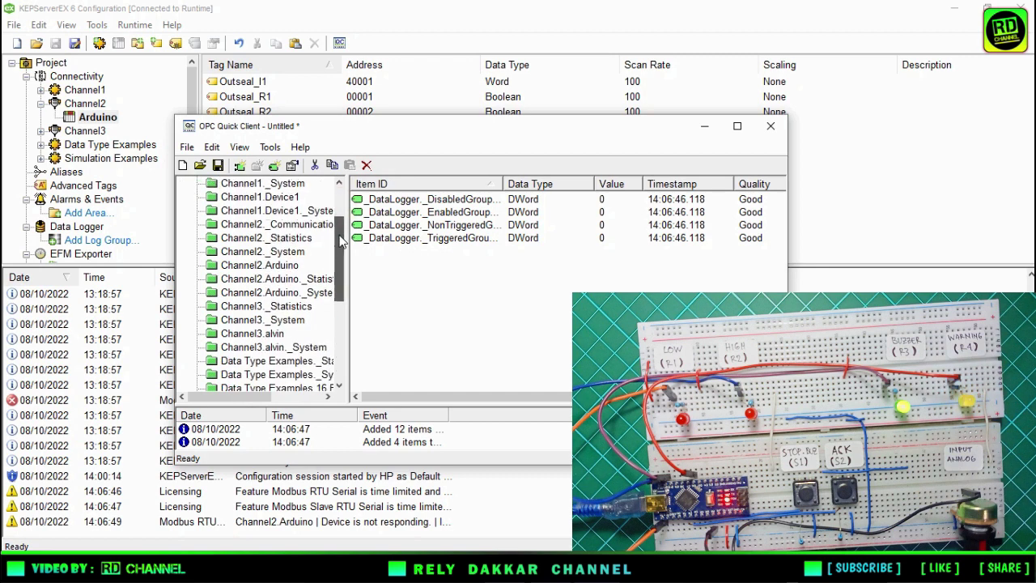
{"action": "left_click", "coordinate": [245, 268]}
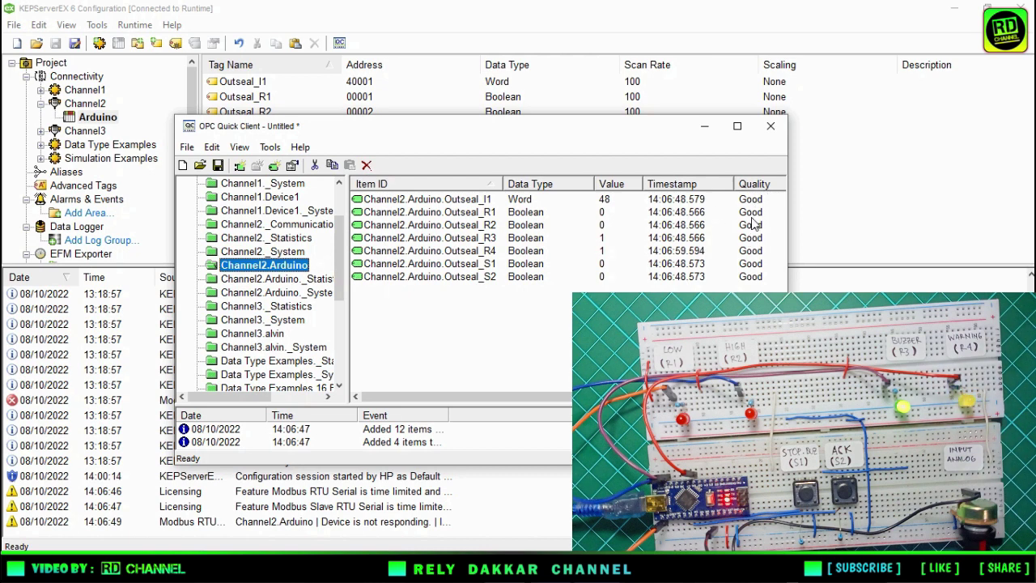
{"action": "mouse_move", "coordinate": [648, 396]}
{"action": "left_mouse_down"}
{"action": "mouse_move", "coordinate": [693, 397]}
{"action": "mouse_move", "coordinate": [646, 397]}
{"action": "left_mouse_up"}
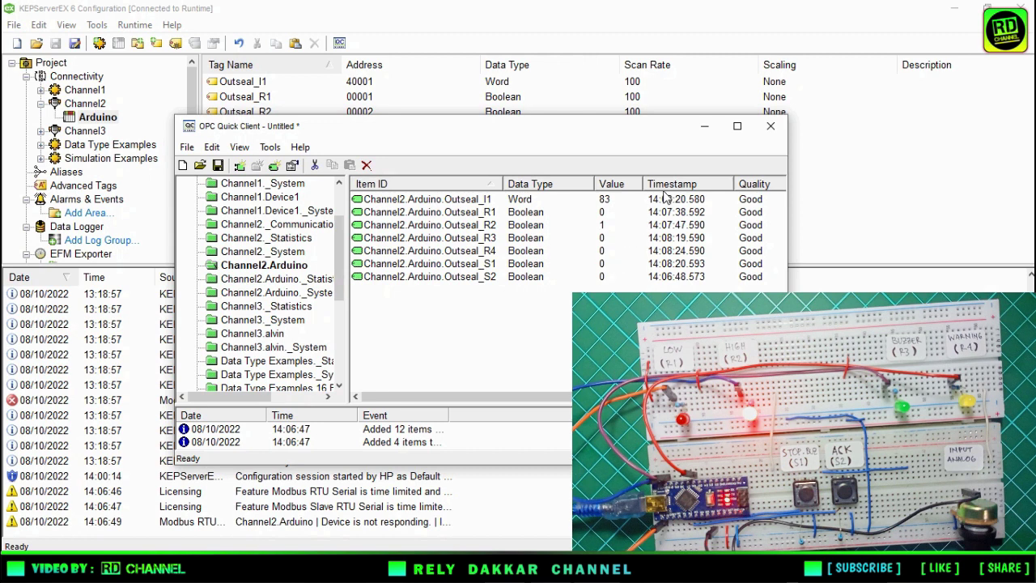
{"action": "left_click", "coordinate": [705, 130]}
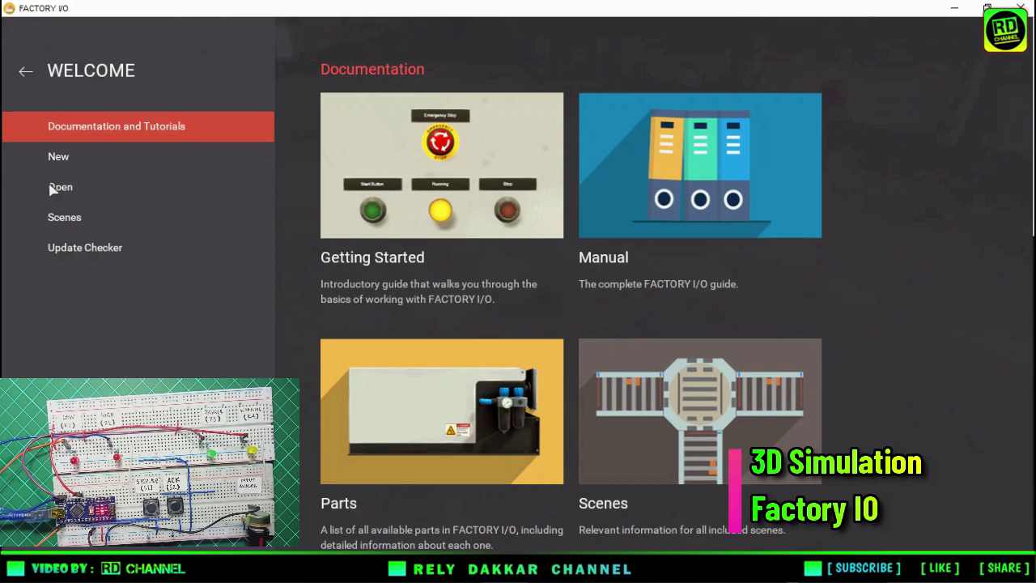
- In Factory I/O, create a new scene and place the white electrical cabinet from the Operators parts on the floor
{"action": "left_click", "coordinate": [58, 159]}
{"action": "left_click", "coordinate": [562, 242]}
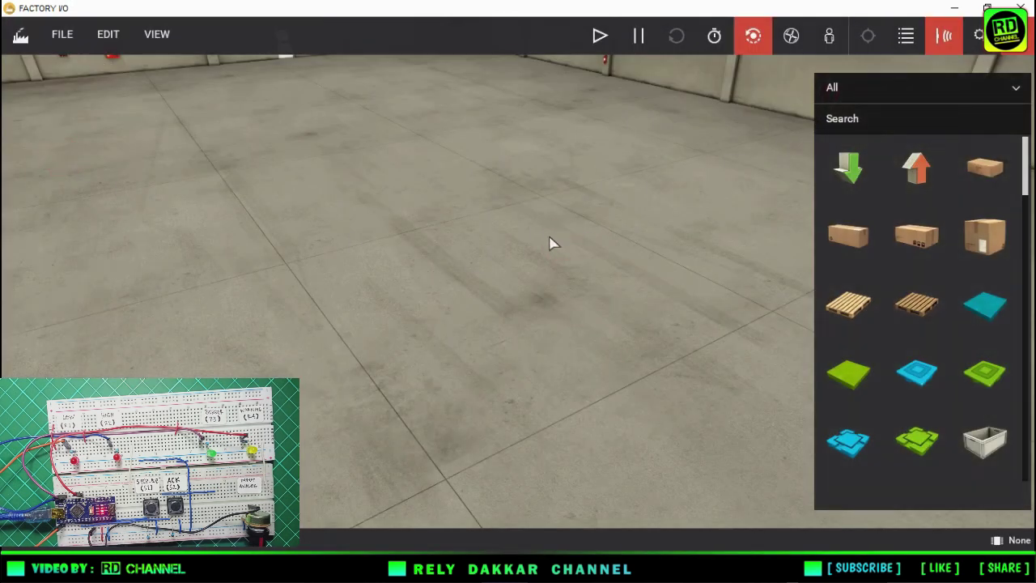
{"action": "scroll", "coordinate": [476, 314], "scroll_direction": "down", "scroll_amount": 5}
{"action": "scroll", "coordinate": [468, 421], "scroll_direction": "up", "scroll_amount": 6}
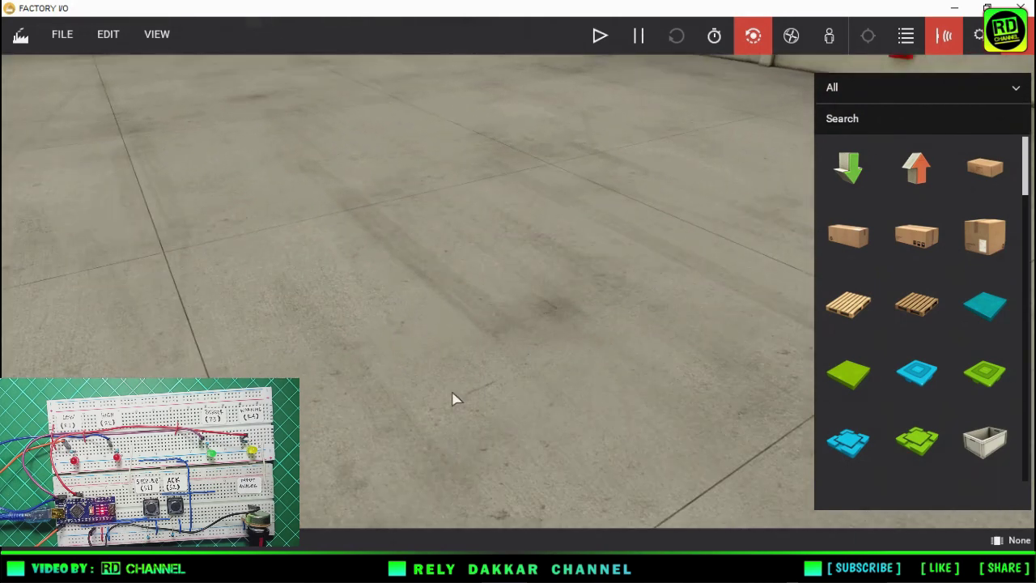
{"action": "right_click_drag", "start_coordinate": [454, 397], "coordinate": [500, 363]}
{"action": "left_click", "coordinate": [1012, 89]}
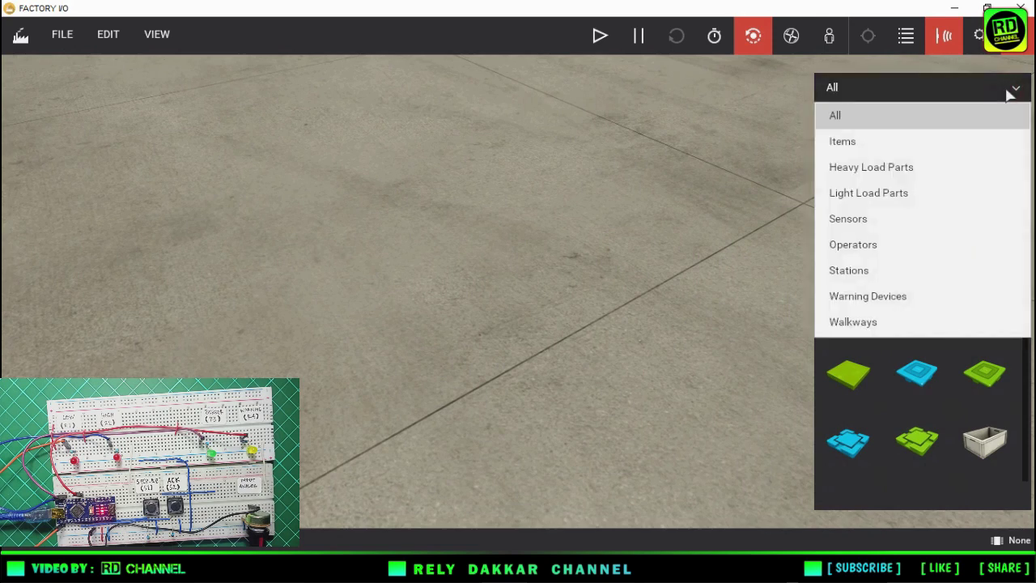
{"action": "left_click", "coordinate": [888, 244]}
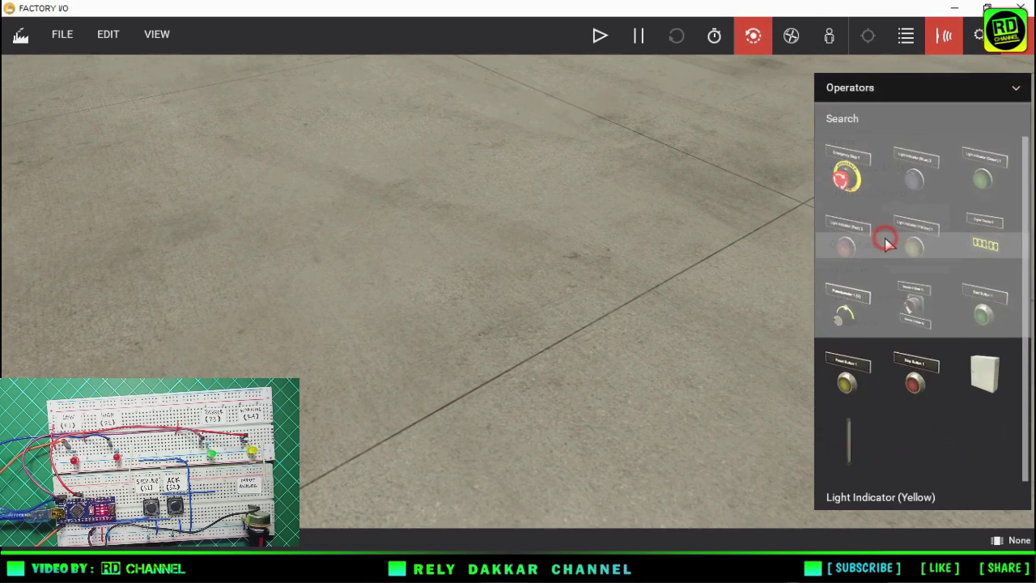
{"action": "left_click_drag", "start_coordinate": [985, 373], "coordinate": [486, 362]}
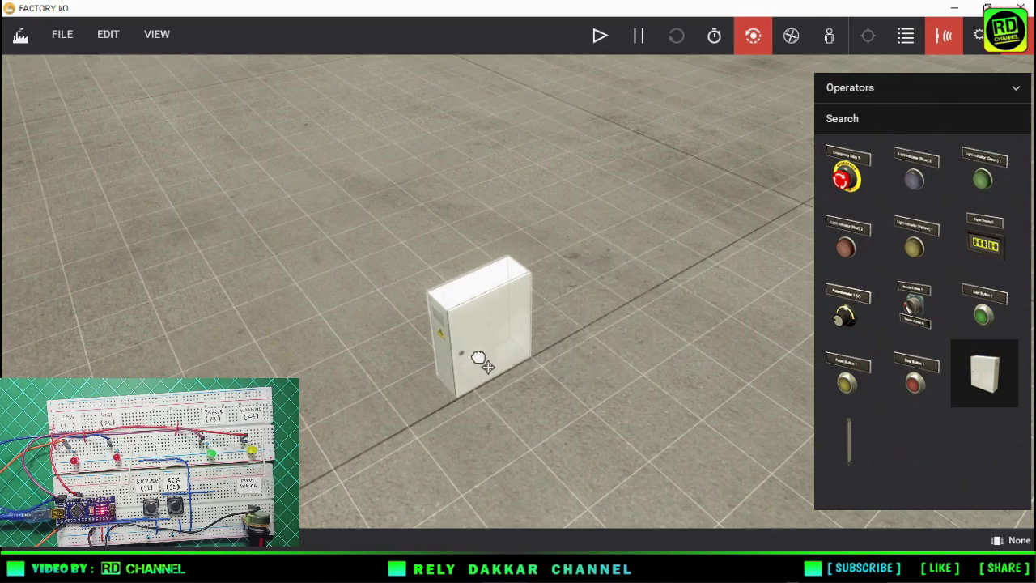
{"action": "double_click", "coordinate": [479, 357]}
{"action": "scroll", "coordinate": [542, 271], "scroll_direction": "up", "scroll_amount": 5}
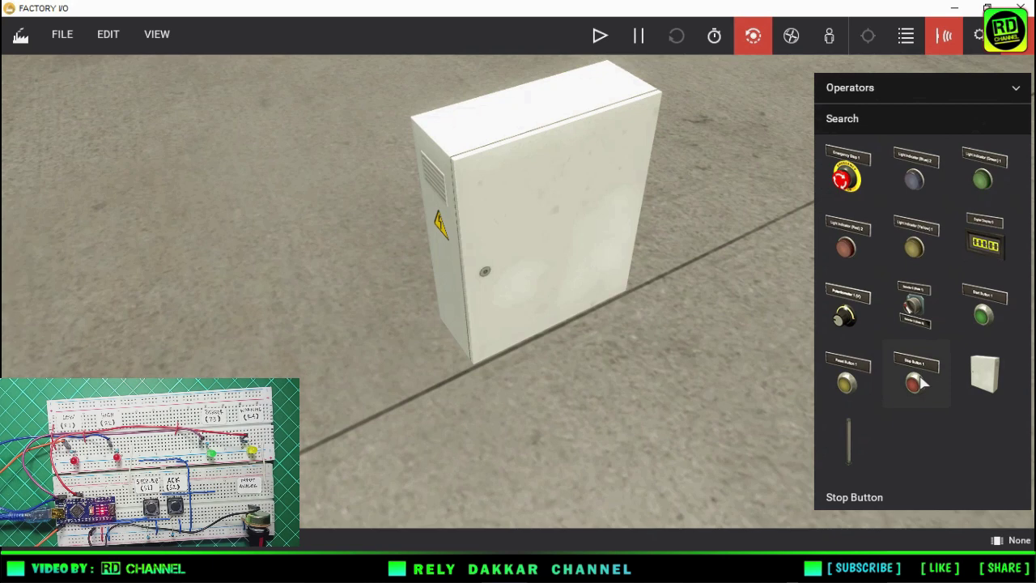
- Place a Stop Button on the floor in front of the cabinet
{"action": "left_click_drag", "start_coordinate": [917, 384], "coordinate": [689, 372]}
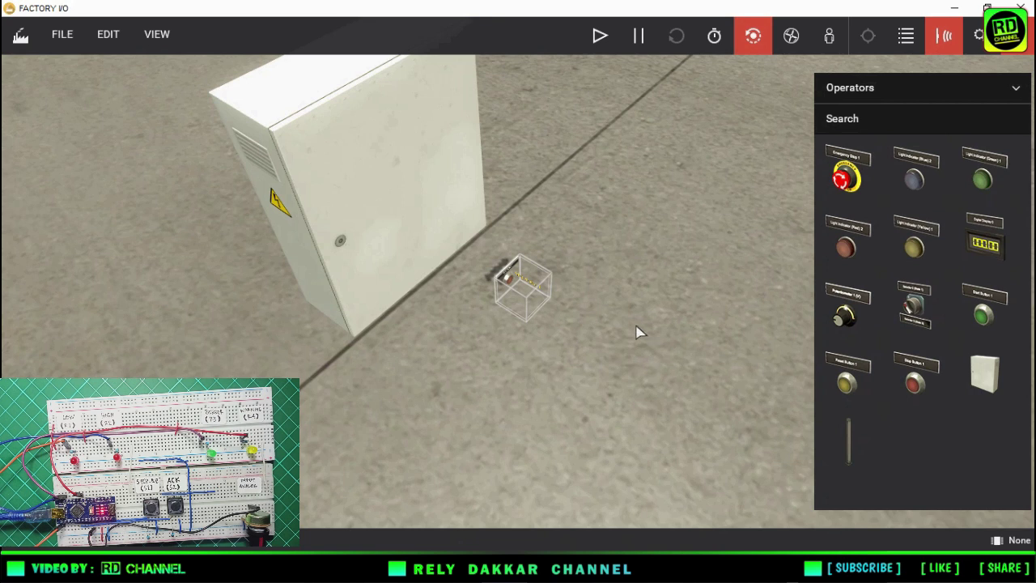
{"action": "left_click", "coordinate": [613, 317]}
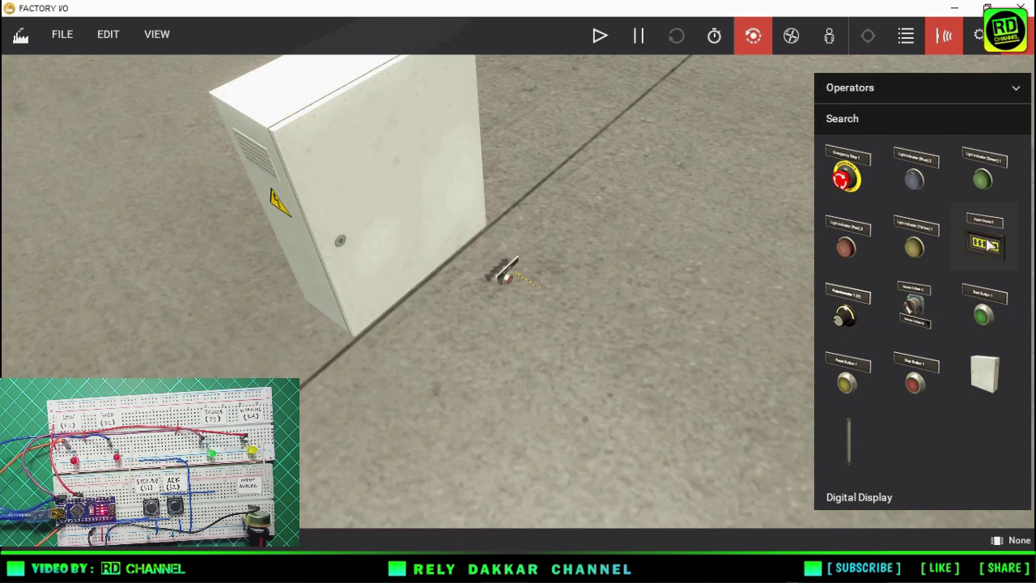
- Place a Digital Display and a red Light Indicator side by side at the lower edge of the cabinet's front
{"action": "left_click_drag", "start_coordinate": [986, 239], "coordinate": [435, 289]}
{"action": "right_click_drag", "start_coordinate": [435, 289], "coordinate": [571, 365]}
{"action": "left_click", "coordinate": [570, 360]}
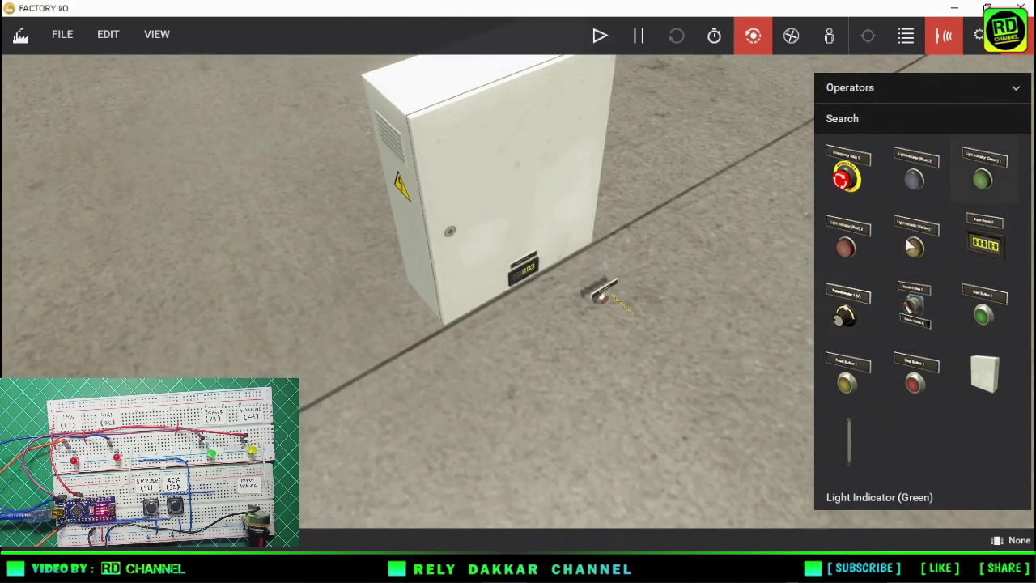
{"action": "left_click_drag", "start_coordinate": [849, 239], "coordinate": [569, 253]}
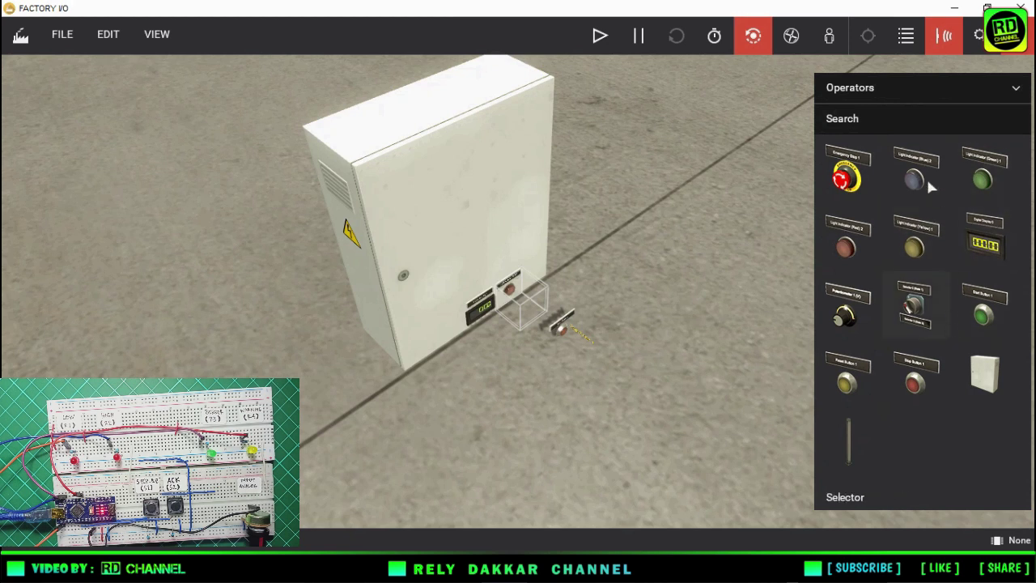
- From the Warning Devices parts, place a warning light and an Alarm Siren on either side of the cabinet
{"action": "left_click", "coordinate": [1004, 95]}
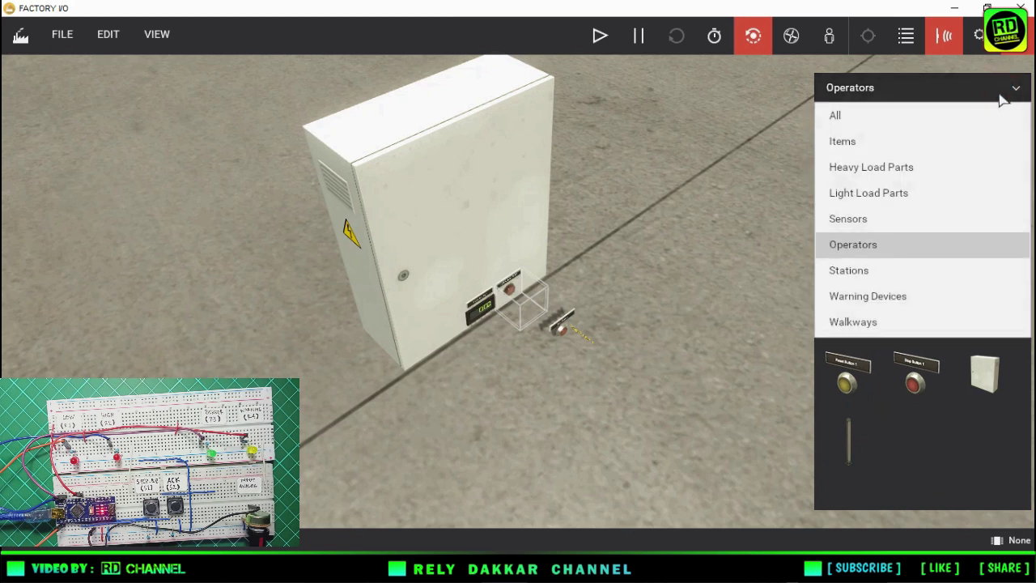
{"action": "left_click", "coordinate": [881, 297]}
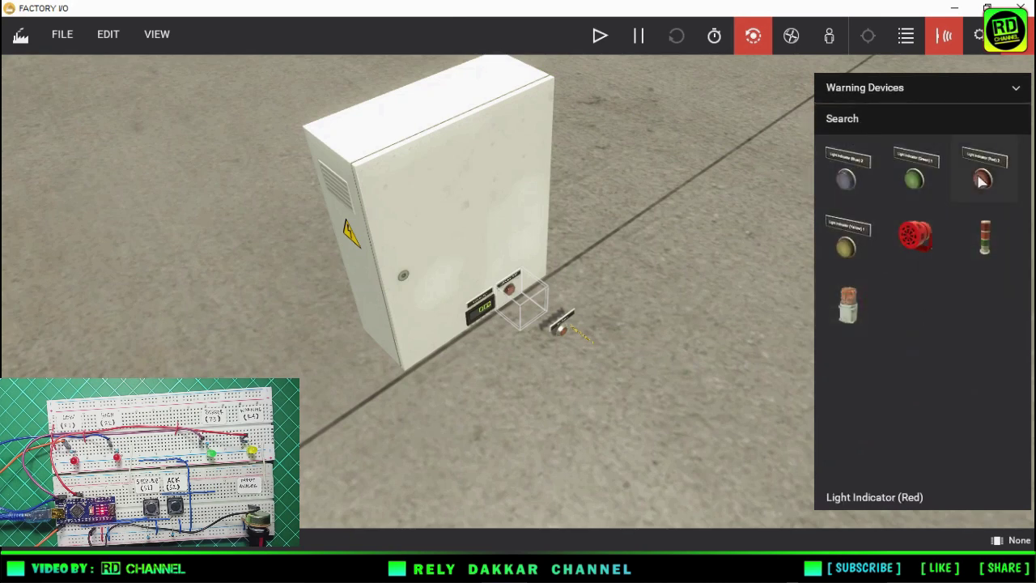
{"action": "left_click_drag", "start_coordinate": [848, 306], "coordinate": [381, 318]}
{"action": "middle_click_drag", "start_coordinate": [380, 318], "coordinate": [847, 278]}
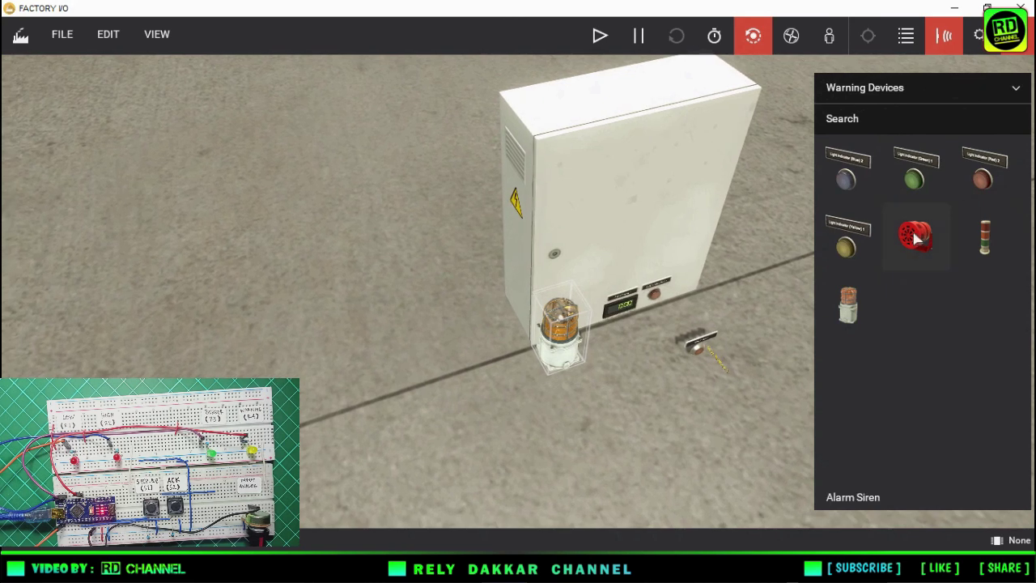
{"action": "left_click_drag", "start_coordinate": [919, 236], "coordinate": [705, 271]}
{"action": "left_click", "coordinate": [742, 438]}
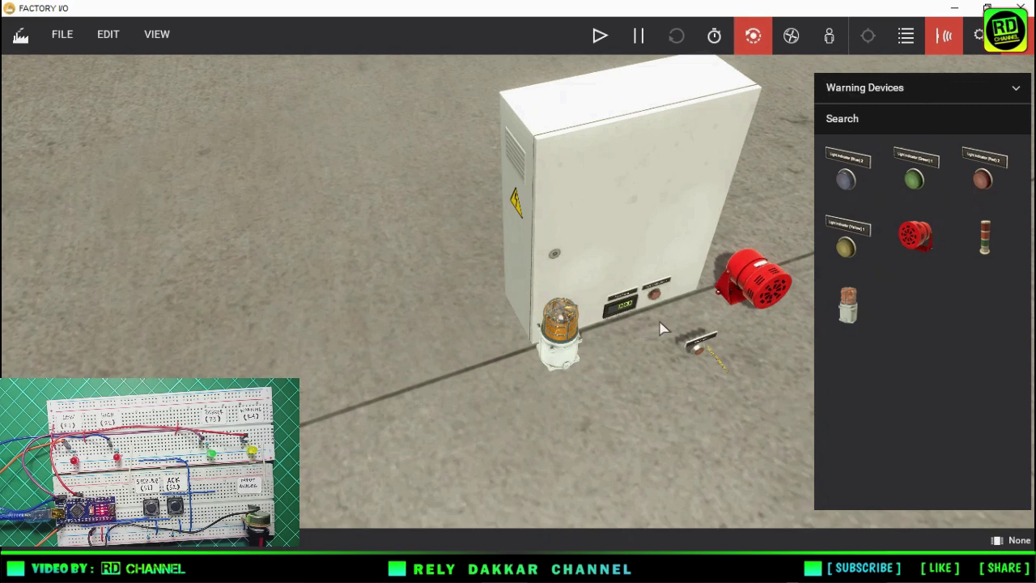
- Raise the warning light and position it on top of the cabinet
{"action": "left_click_drag", "start_coordinate": [564, 347], "coordinate": [571, 102]}
{"action": "right_click_drag", "start_coordinate": [571, 101], "coordinate": [565, 229]}
{"action": "left_click_drag", "start_coordinate": [533, 260], "coordinate": [509, 233]}
{"action": "right_click_drag", "start_coordinate": [508, 234], "coordinate": [517, 284]}
{"action": "left_click", "coordinate": [517, 283]}
{"action": "left_click_drag", "start_coordinate": [589, 285], "coordinate": [705, 243]}
{"action": "right_click_drag", "start_coordinate": [705, 243], "coordinate": [518, 324]}
{"action": "left_click_drag", "start_coordinate": [508, 314], "coordinate": [491, 327]}
{"action": "right_click_drag", "start_coordinate": [491, 326], "coordinate": [608, 469]}
- Raise the alarm siren and position it on top of the cabinet beside the warning light
{"action": "left_click_drag", "start_coordinate": [609, 469], "coordinate": [618, 278]}
{"action": "right_click_drag", "start_coordinate": [618, 278], "coordinate": [413, 351]}
{"action": "left_click_drag", "start_coordinate": [413, 351], "coordinate": [283, 363]}
{"action": "right_click_drag", "start_coordinate": [283, 363], "coordinate": [604, 478]}
- Raise the red light indicator to the upper front of the cabinet and place a duplicate of it alongside
{"action": "left_click_drag", "start_coordinate": [646, 487], "coordinate": [645, 346]}
{"action": "right_click_drag", "start_coordinate": [645, 345], "coordinate": [542, 288]}
{"action": "right_click", "coordinate": [540, 286]}
{"action": "left_click", "coordinate": [609, 469]}
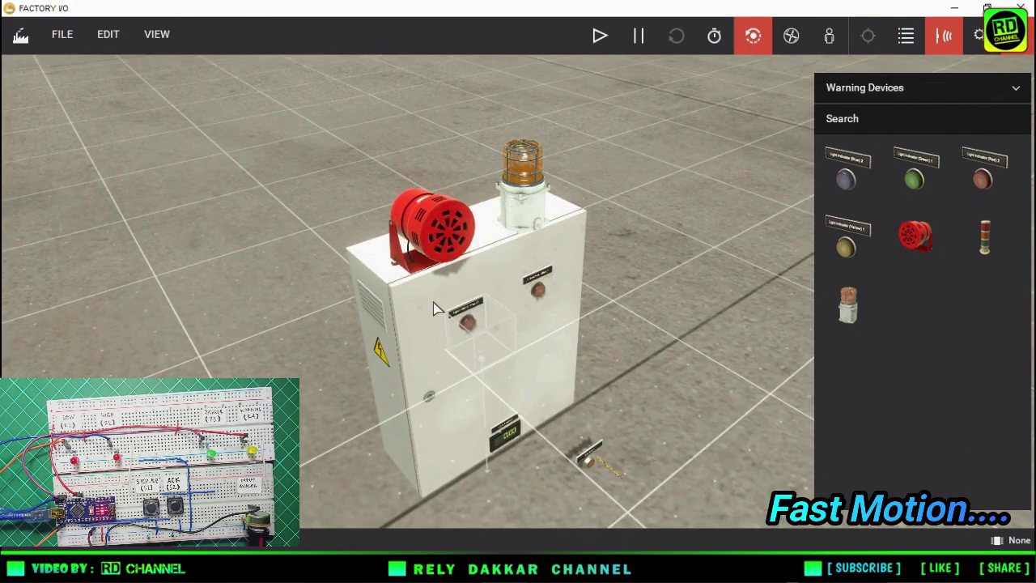
{"action": "left_click", "coordinate": [445, 303]}
- Mount the stop button on the lower front of the cabinet and raise the digital display to just below the two red indicators
{"action": "right_click_drag", "start_coordinate": [445, 304], "coordinate": [588, 430]}
{"action": "left_click_drag", "start_coordinate": [588, 431], "coordinate": [580, 345]}
{"action": "right_click_drag", "start_coordinate": [581, 345], "coordinate": [539, 268]}
{"action": "left_click_drag", "start_coordinate": [539, 268], "coordinate": [541, 264]}
{"action": "right_click_drag", "start_coordinate": [516, 259], "coordinate": [492, 275]}
{"action": "left_click_drag", "start_coordinate": [508, 321], "coordinate": [486, 267]}
{"action": "right_click_drag", "start_coordinate": [486, 266], "coordinate": [529, 294]}
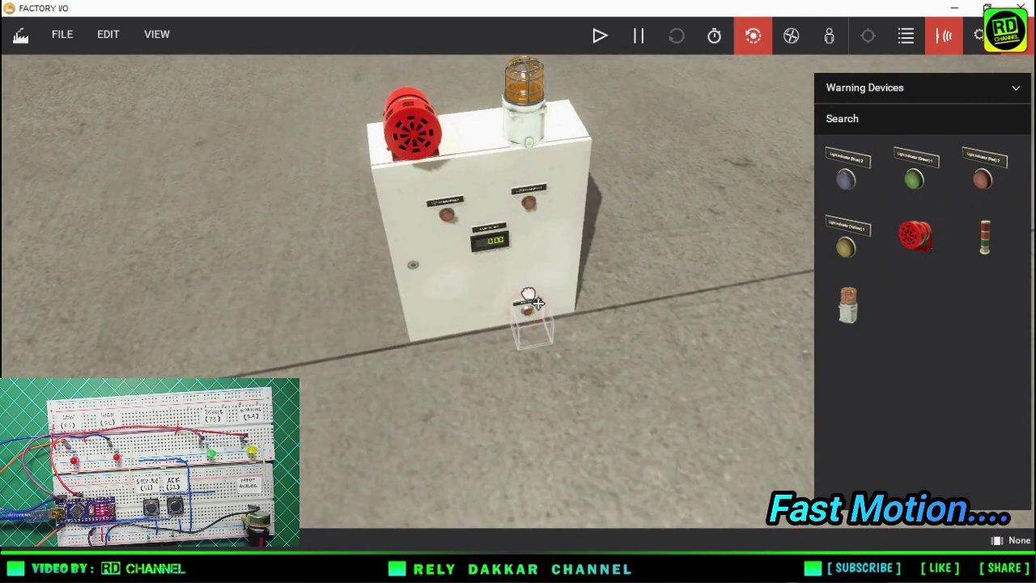
- Duplicate the stop button and align the copy beside the original on the cabinet's lower front
{"action": "right_click", "coordinate": [527, 294]}
{"action": "left_click", "coordinate": [575, 467]}
{"action": "right_click_drag", "start_coordinate": [459, 303], "coordinate": [565, 421]}
{"action": "scroll", "coordinate": [546, 252], "scroll_direction": "up", "scroll_amount": 5}
{"action": "left_click_drag", "start_coordinate": [527, 376], "coordinate": [525, 372]}
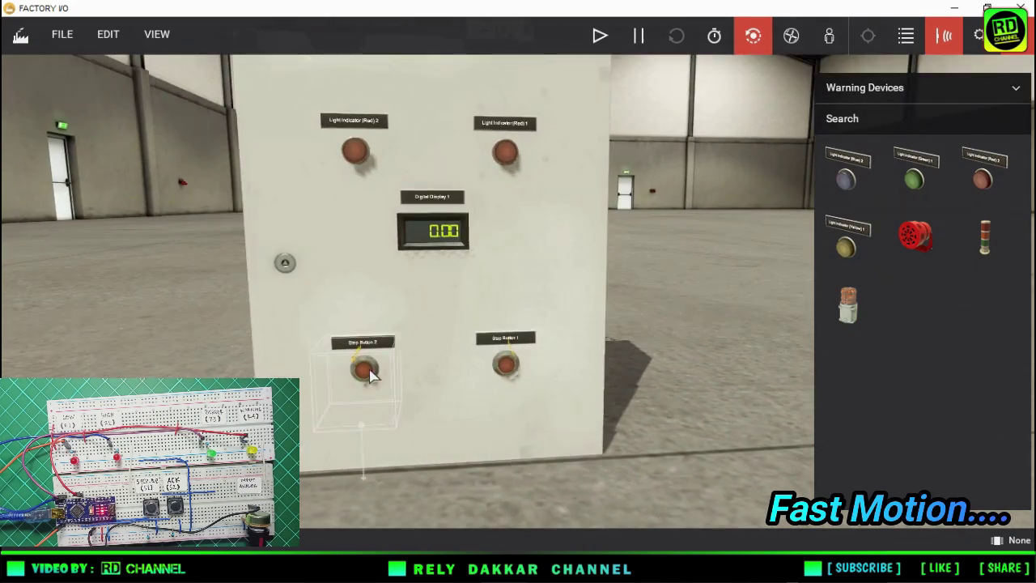
{"action": "scroll", "coordinate": [620, 294], "scroll_direction": "down", "scroll_amount": 5}
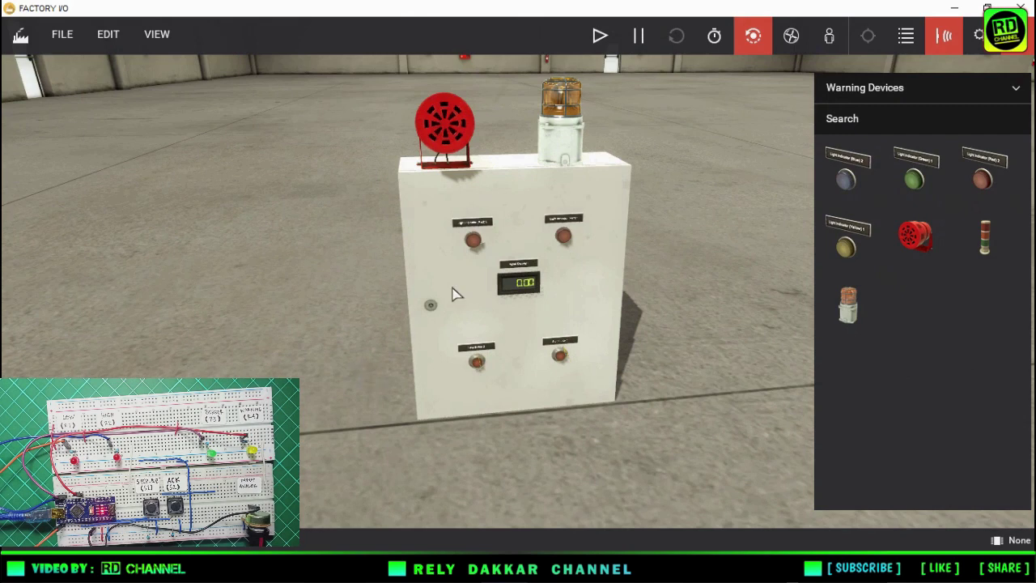
- Rename the Light Indicator (Red) 2 tag on the cabinet front as LOW
{"action": "left_click", "coordinate": [481, 228]}
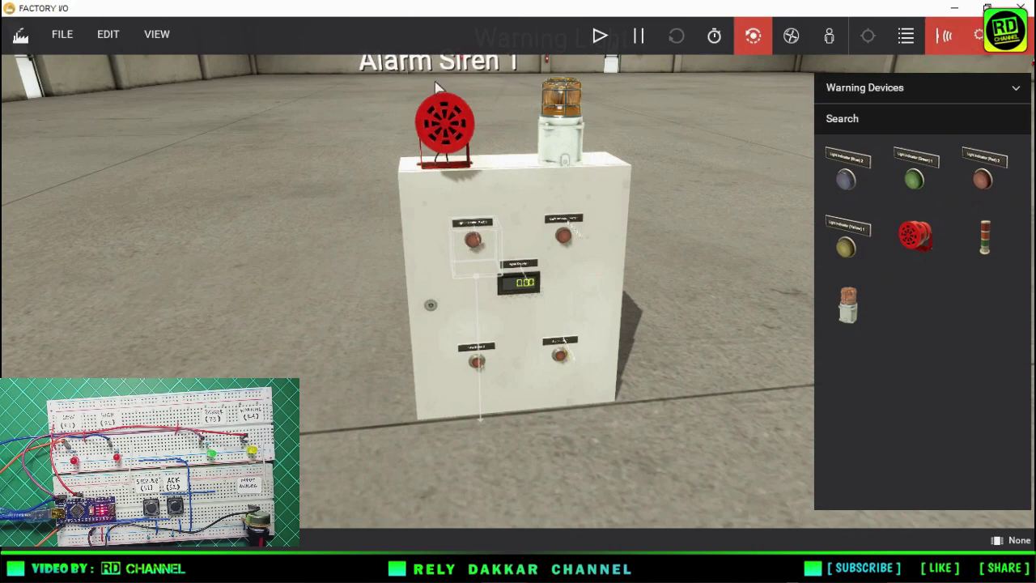
{"action": "scroll", "coordinate": [582, 121], "scroll_direction": "down", "scroll_amount": 3}
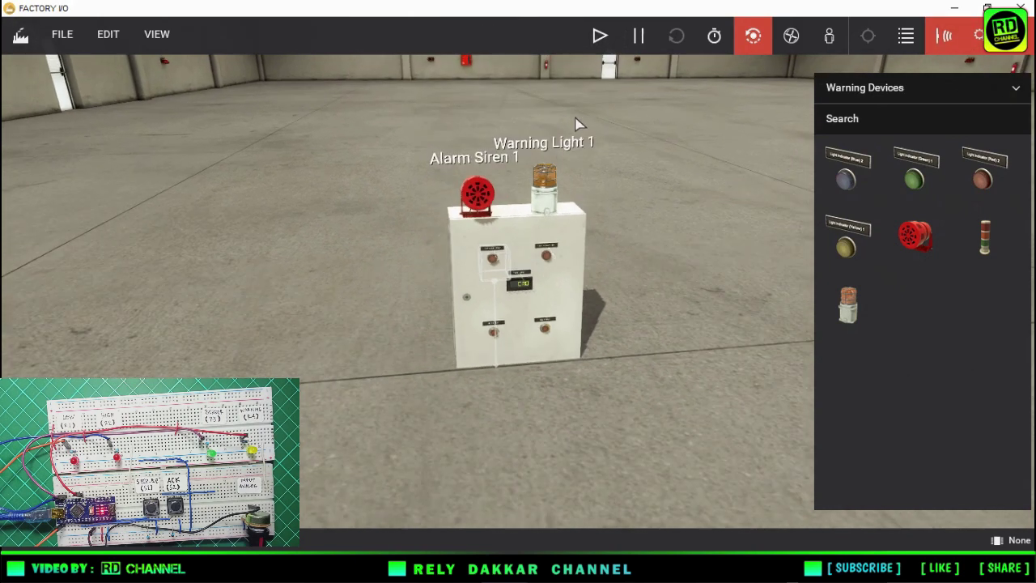
{"action": "scroll", "coordinate": [453, 247], "scroll_direction": "up", "scroll_amount": 5}
{"action": "scroll", "coordinate": [442, 227], "scroll_direction": "up", "scroll_amount": 5}
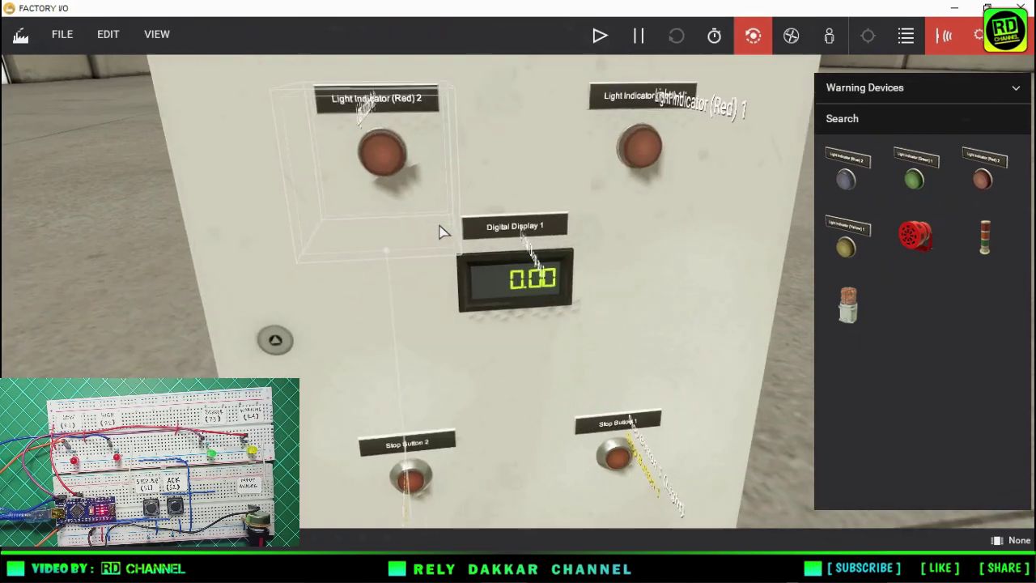
{"action": "right_click_drag", "start_coordinate": [440, 225], "coordinate": [474, 223]}
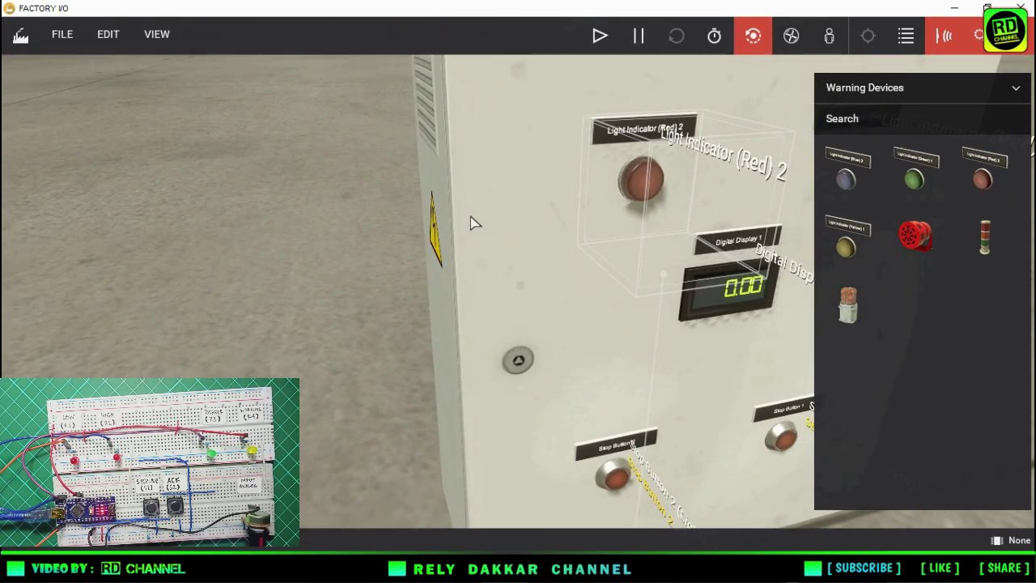
{"action": "left_click", "coordinate": [698, 159]}
{"action": "left_click", "coordinate": [146, 101]}
{"action": "left_click", "coordinate": [149, 98]}
{"action": "left_click_drag", "start_coordinate": [151, 98], "coordinate": [2, 98]}
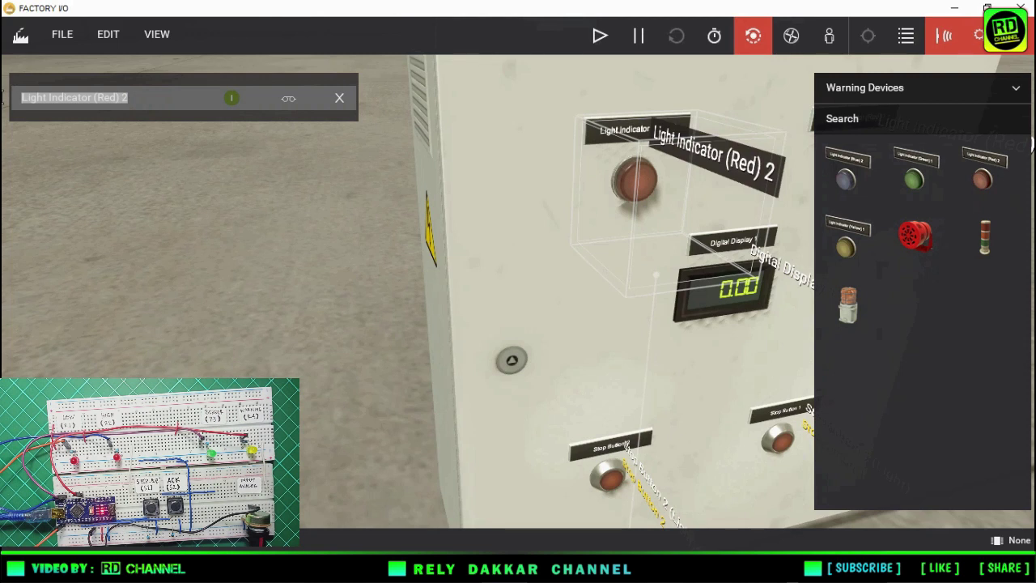
{"action": "type", "text": "low"}
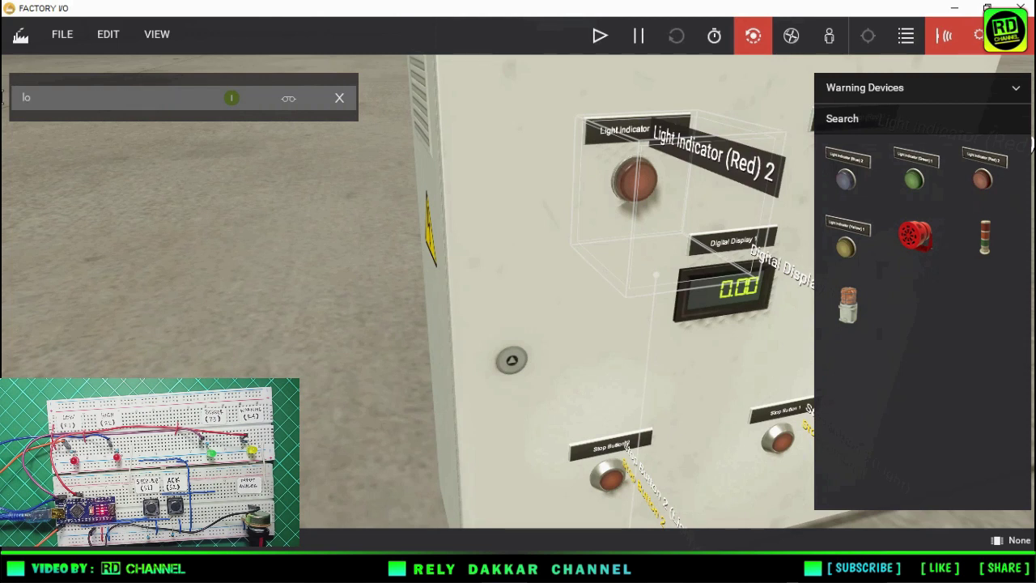
{"action": "key", "text": "Return"}
- Rename the Light Indicator (Red) 1 tag as HIGH
{"action": "scroll", "coordinate": [310, 340], "scroll_direction": "down", "scroll_amount": 5}
{"action": "left_click", "coordinate": [722, 218]}
{"action": "left_click", "coordinate": [142, 98]}
{"action": "key", "text": "BackSpace"}
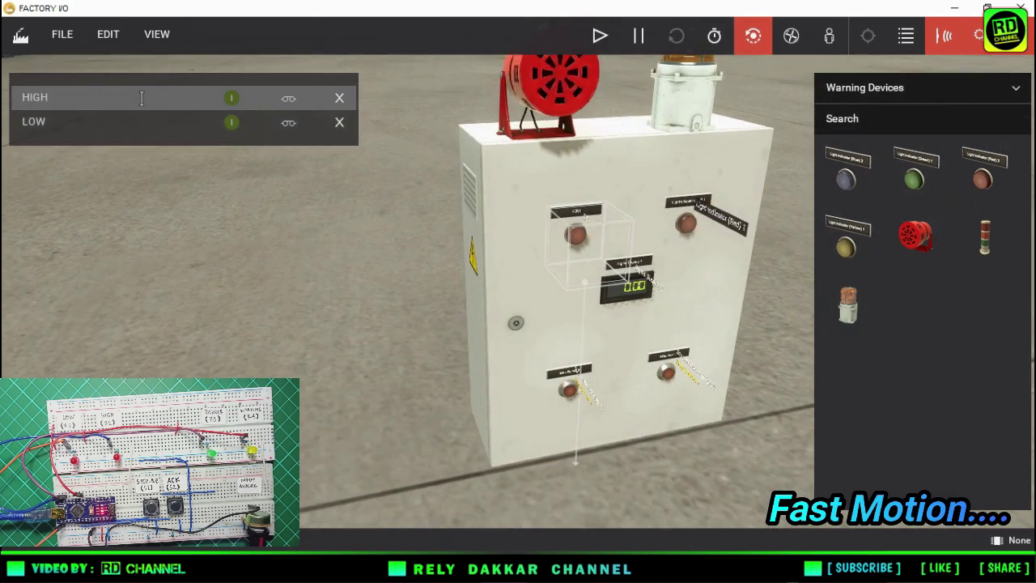
{"action": "left_click", "coordinate": [254, 248]}
- Rename the digital display's tag as METER DISPLAY
{"action": "left_click", "coordinate": [632, 283]}
{"action": "left_click", "coordinate": [111, 98]}
{"action": "type", "text": "METER DISPLAY"}
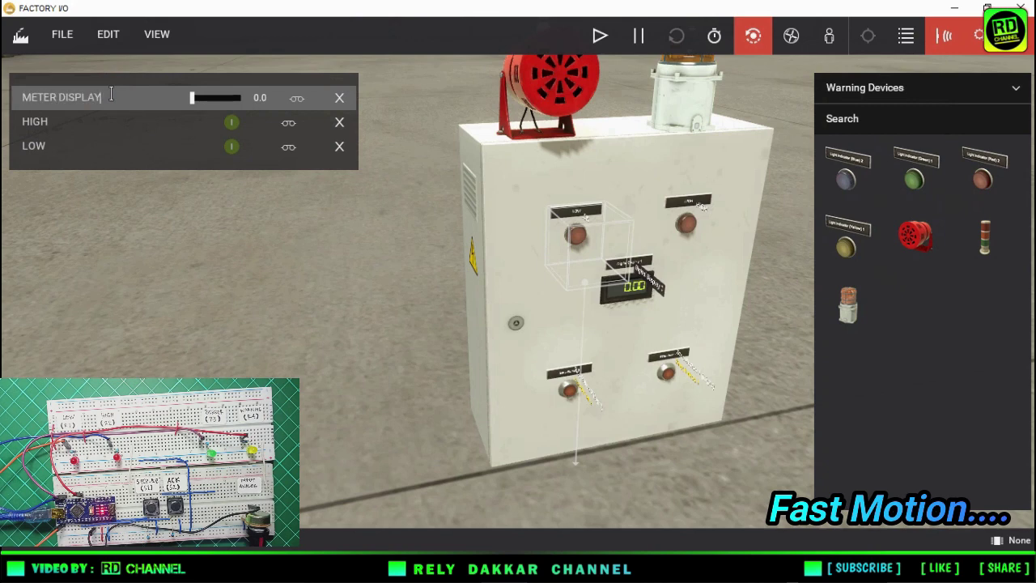
{"action": "key", "text": "Return"}
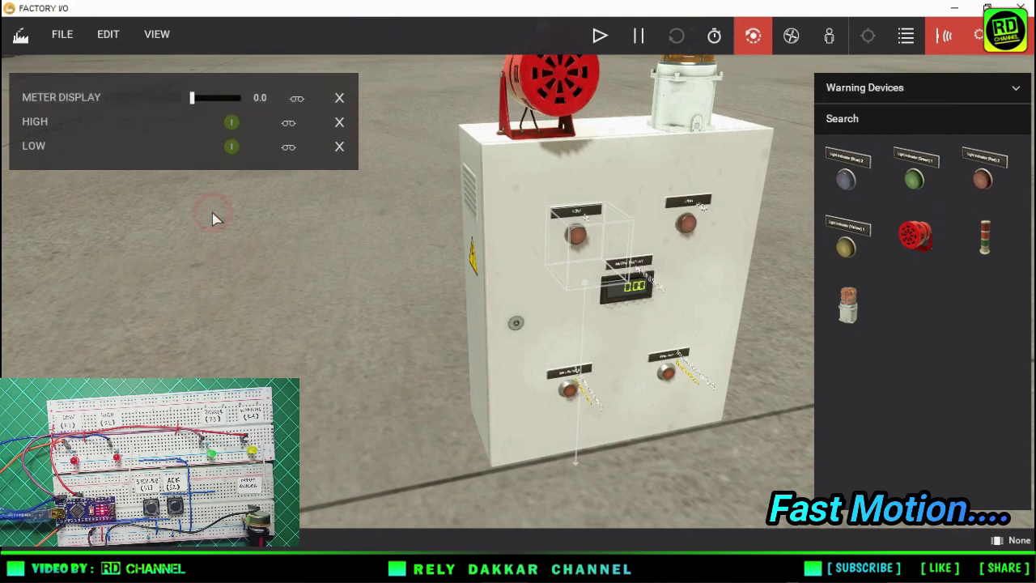
- Rename the light tag of Stop Button 2 as MUTE
{"action": "scroll", "coordinate": [566, 387], "scroll_direction": "up", "scroll_amount": 5}
{"action": "left_click", "coordinate": [607, 421]}
{"action": "left_click", "coordinate": [128, 171]}
{"action": "key", "text": "BackSpace"}
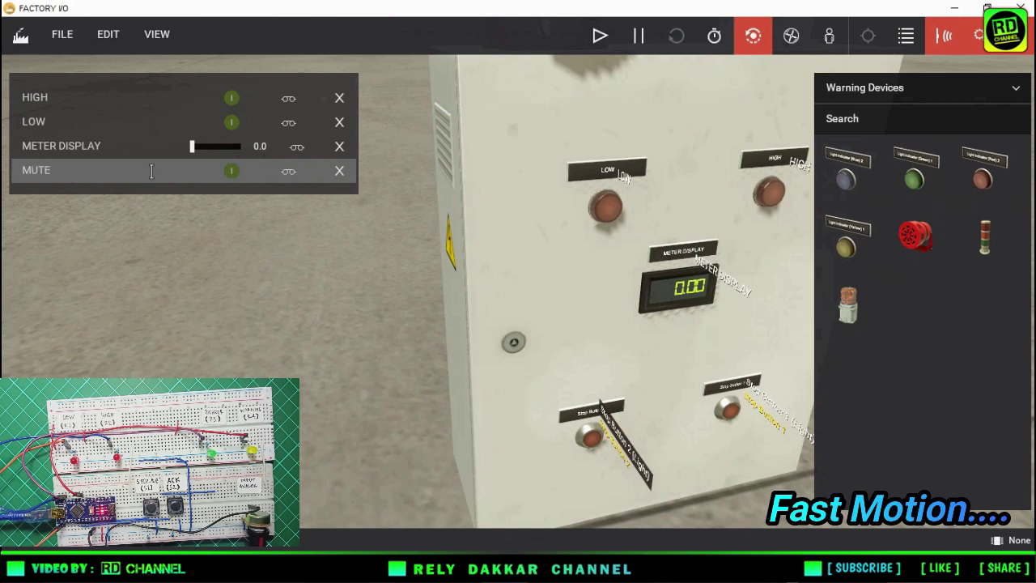
{"action": "type", "text": "MUTE"}
{"action": "key", "text": "Return"}
- Rename the light tag of Stop Button 1 as ACK
{"action": "left_click", "coordinate": [760, 409]}
{"action": "left_click", "coordinate": [137, 195]}
{"action": "key", "text": "BackSpace"}
{"action": "type", "text": "AC"}
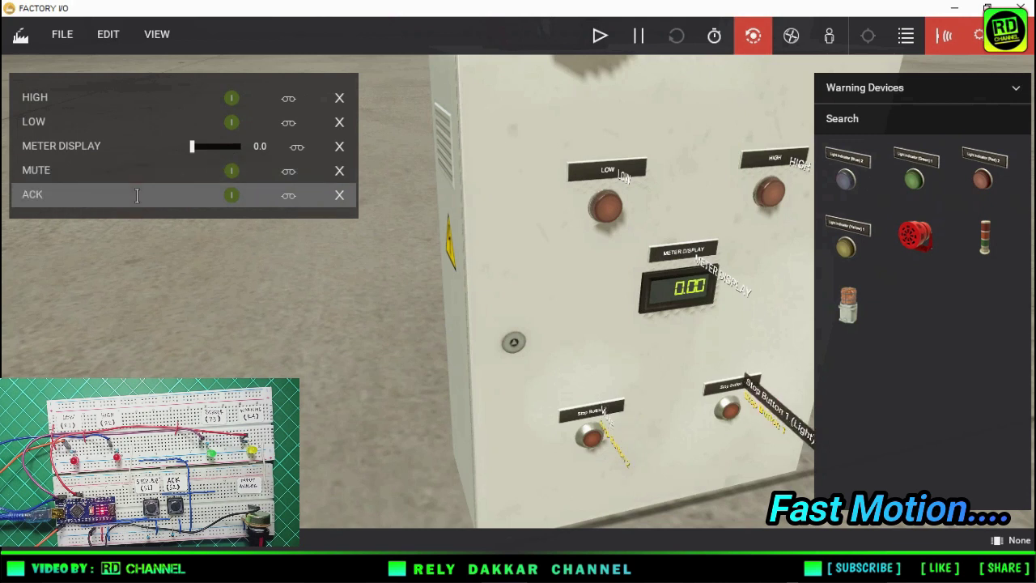
{"action": "type", "text": "K"}
{"action": "key", "text": "Return"}
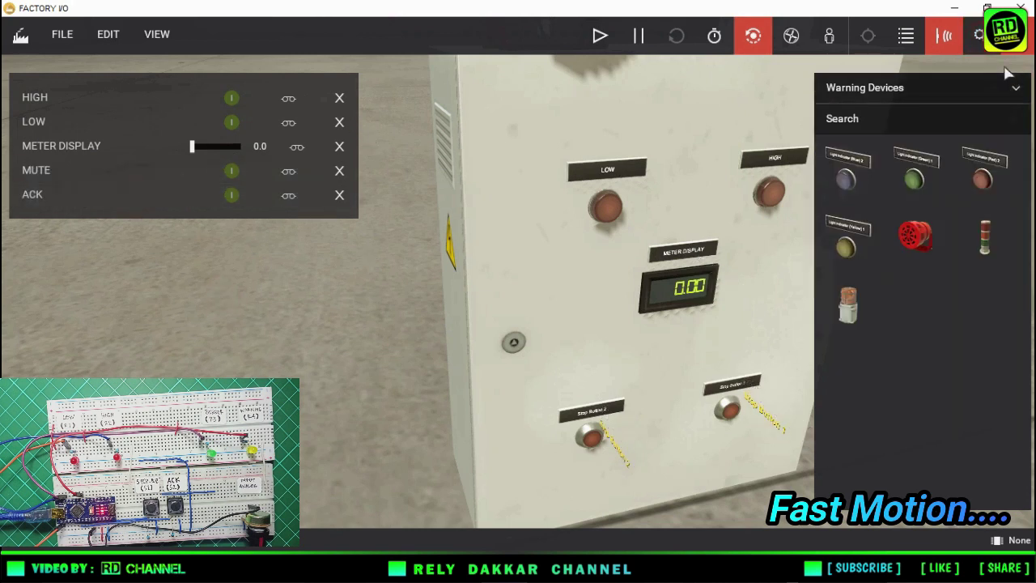
- Hide the parts palette and tag labels, and undock all five renamed tags from the scene overlay
{"action": "left_click", "coordinate": [1010, 36]}
{"action": "left_click", "coordinate": [339, 97]}
{"action": "left_click", "coordinate": [339, 122]}
{"action": "left_click", "coordinate": [339, 122]}
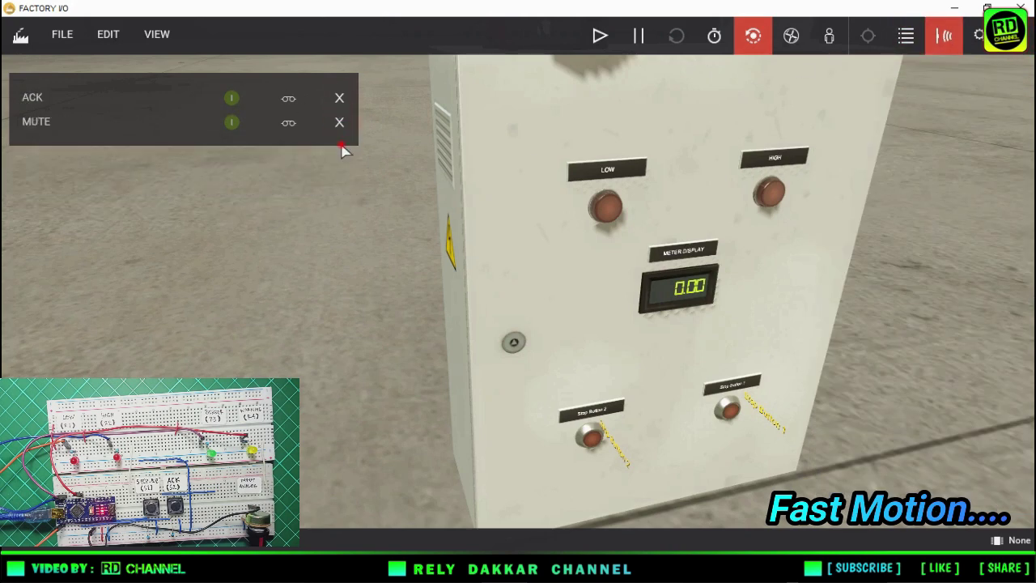
{"action": "left_click", "coordinate": [339, 97]}
{"action": "left_click", "coordinate": [339, 97]}
{"action": "scroll", "coordinate": [340, 157], "scroll_direction": "down", "scroll_amount": 5}
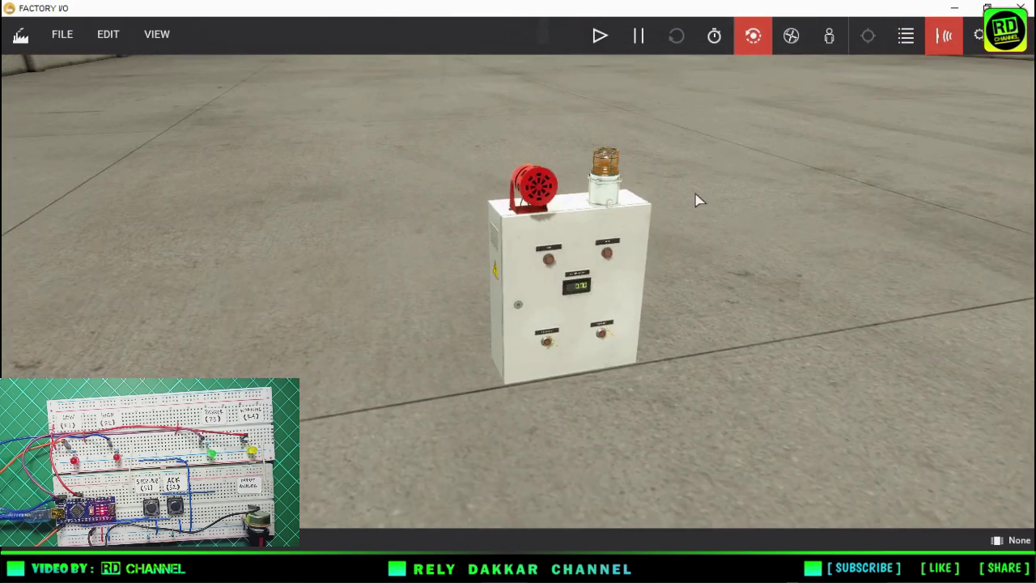
{"action": "scroll", "coordinate": [672, 210], "scroll_direction": "up", "scroll_amount": 3}
{"action": "scroll", "coordinate": [648, 213], "scroll_direction": "down", "scroll_amount": 3}
{"action": "scroll", "coordinate": [647, 204], "scroll_direction": "up", "scroll_amount": 2}
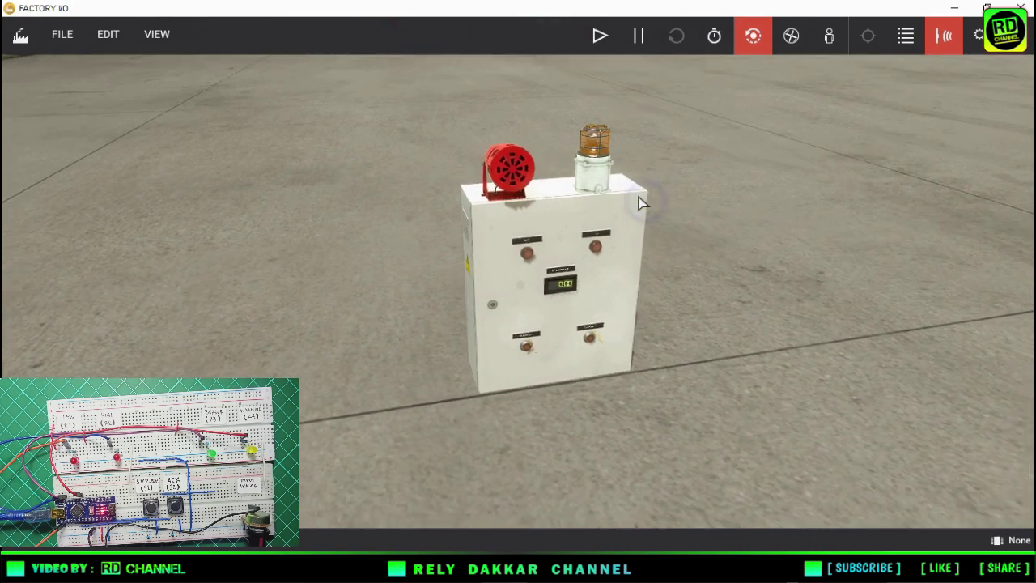
{"action": "scroll", "coordinate": [591, 212], "scroll_direction": "up", "scroll_amount": 3}
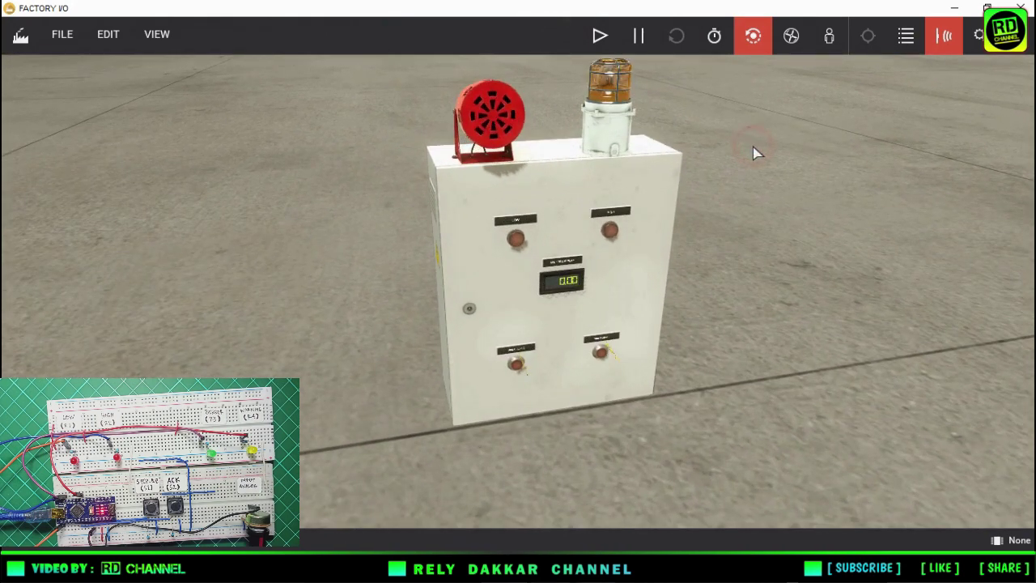
- Open the driver settings and choose OPC Client Data Access as the scene's driver
{"action": "left_click", "coordinate": [59, 47]}
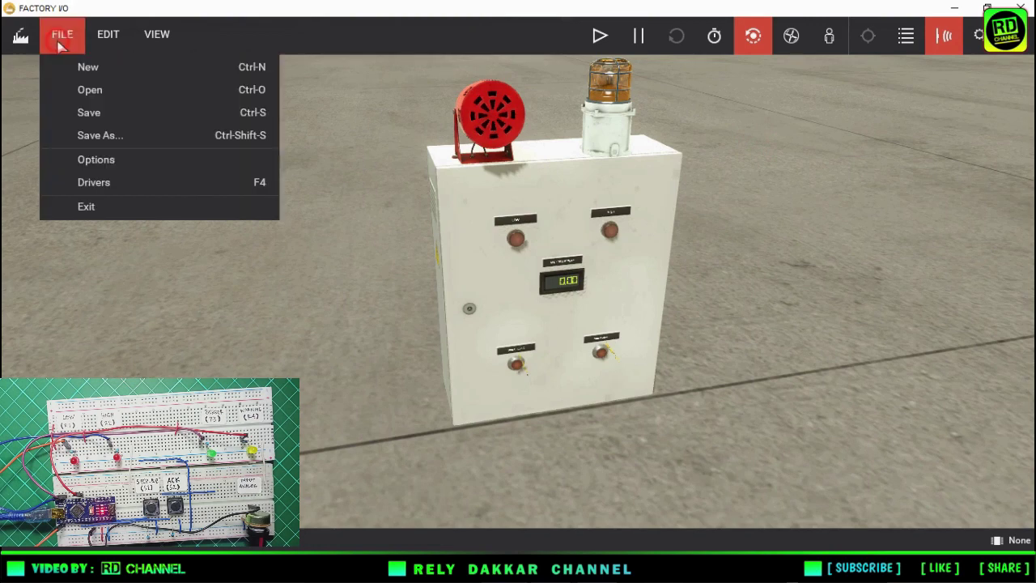
{"action": "left_click", "coordinate": [96, 190]}
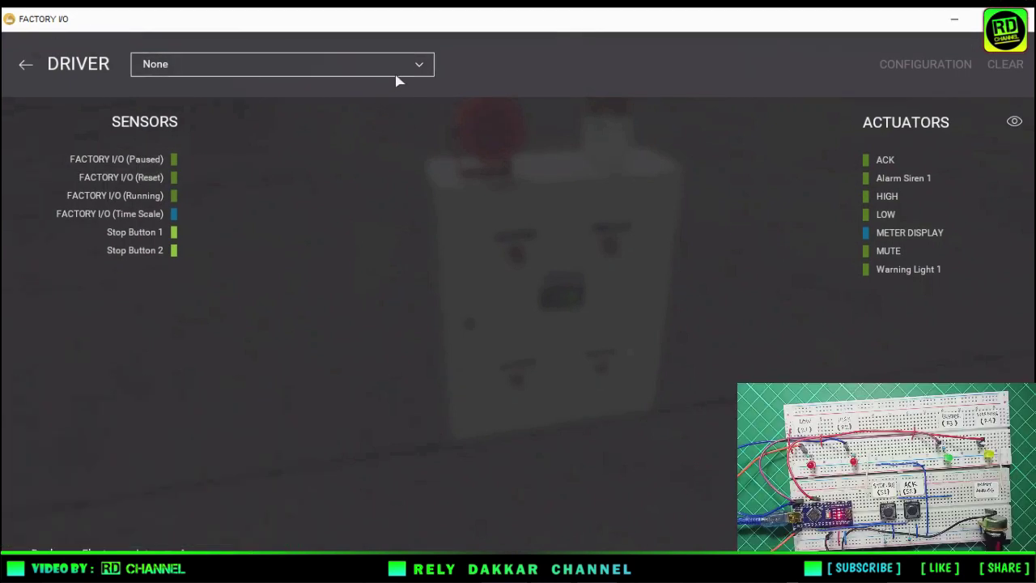
{"action": "left_click", "coordinate": [419, 68]}
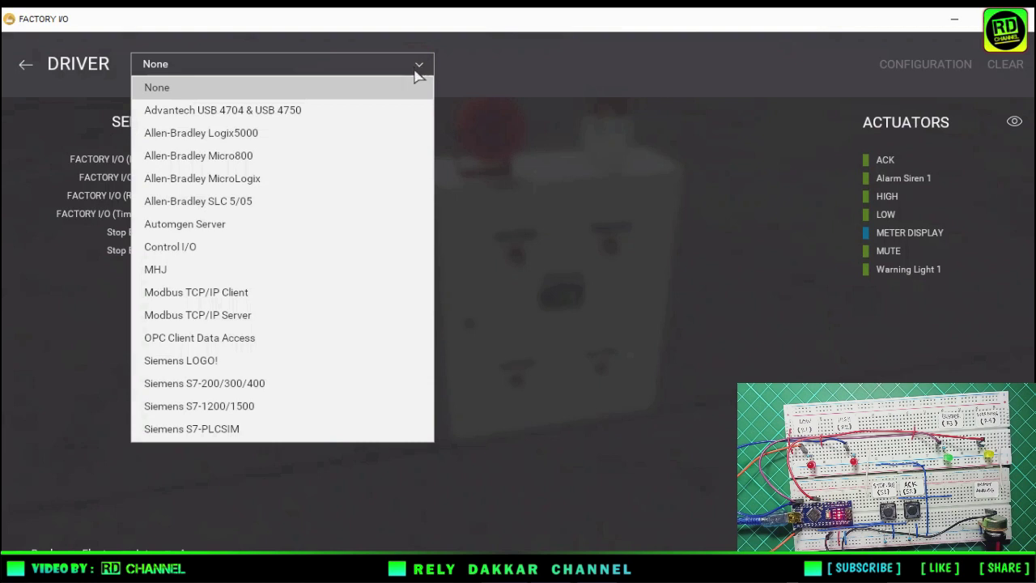
{"action": "left_click", "coordinate": [267, 350]}
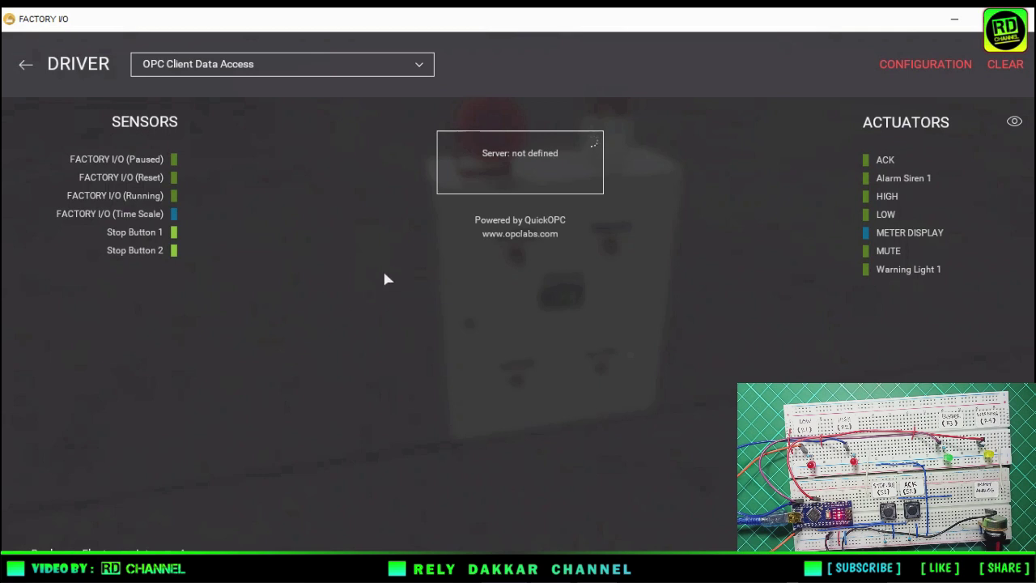
- In the driver configuration, browse for OPC servers and choose Kepware.KEPServerEX.V6 as the OPC server
{"action": "left_click", "coordinate": [918, 70]}
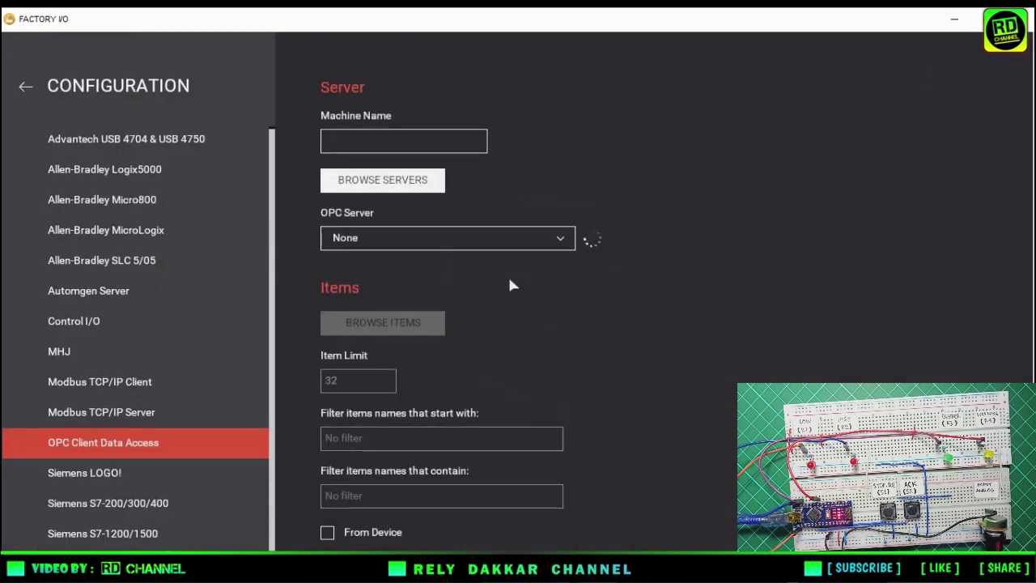
{"action": "left_click", "coordinate": [561, 243]}
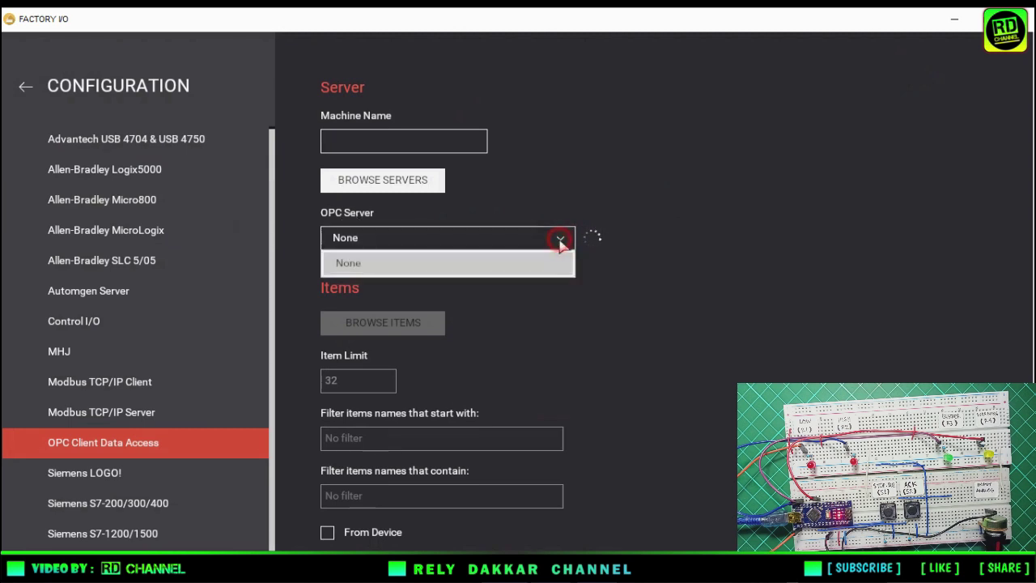
{"action": "left_click", "coordinate": [557, 241]}
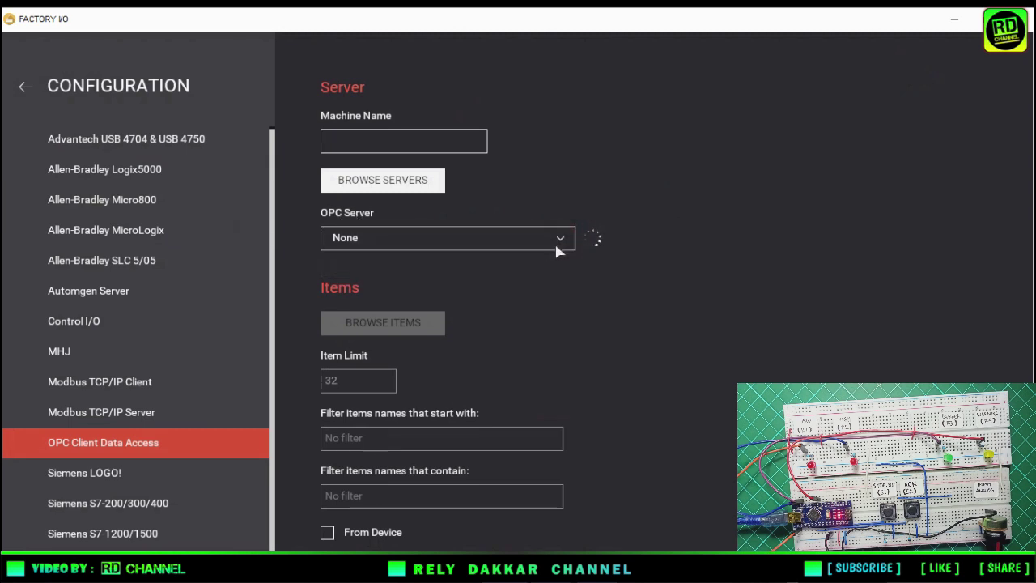
{"action": "left_click", "coordinate": [409, 185]}
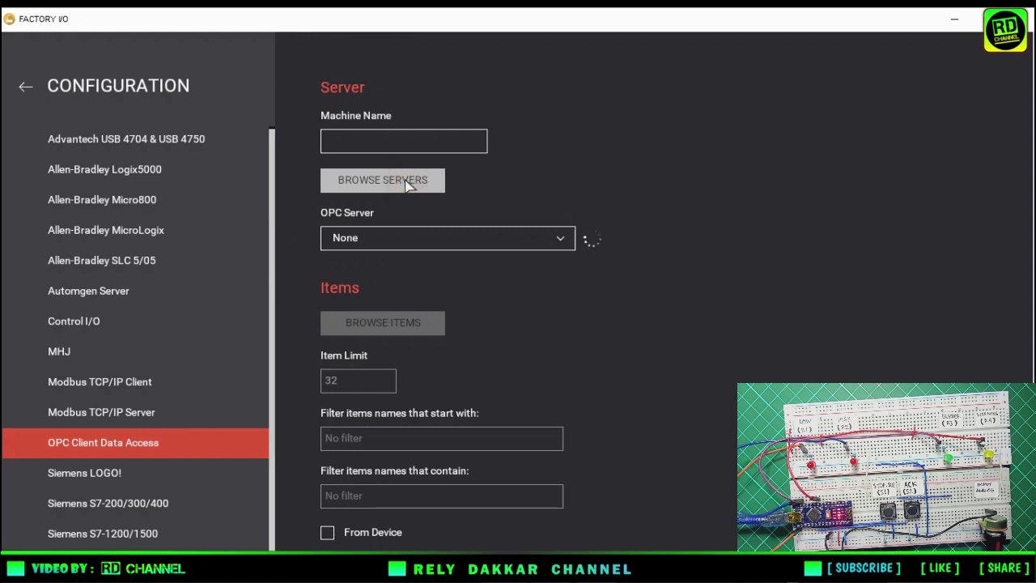
{"action": "left_click", "coordinate": [567, 236]}
{"action": "left_click", "coordinate": [567, 237]}
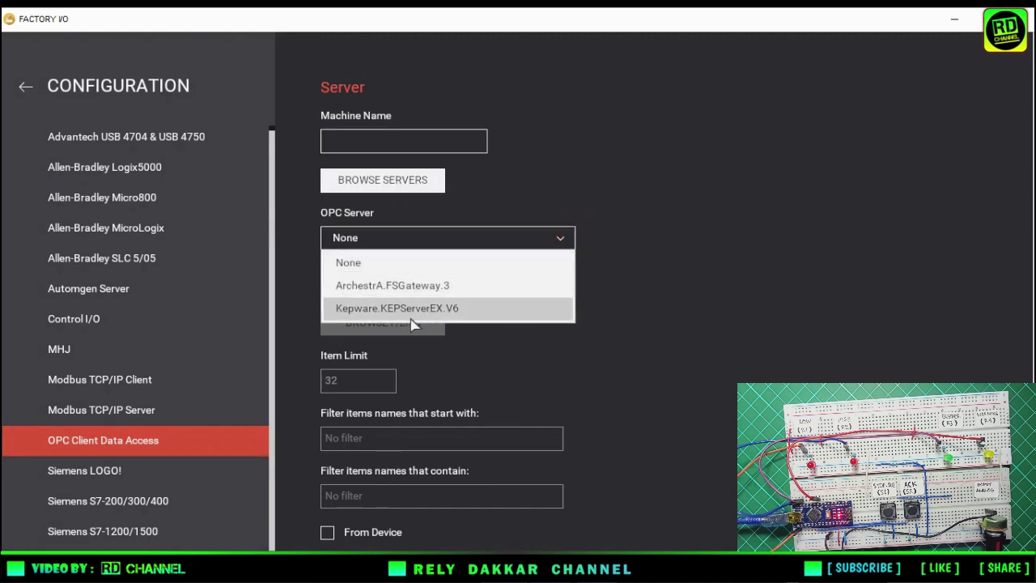
{"action": "left_click", "coordinate": [361, 308]}
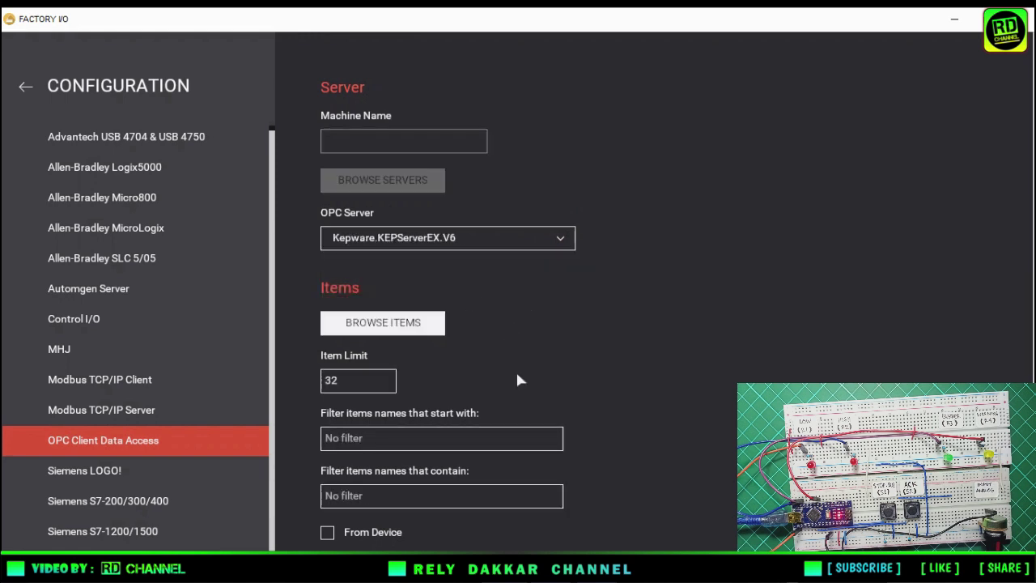
- Filter the items to names containing "Outseal", browse the server's items and return to the driver's tag mapping
{"action": "left_click", "coordinate": [418, 496]}
{"action": "left_click", "coordinate": [394, 320]}
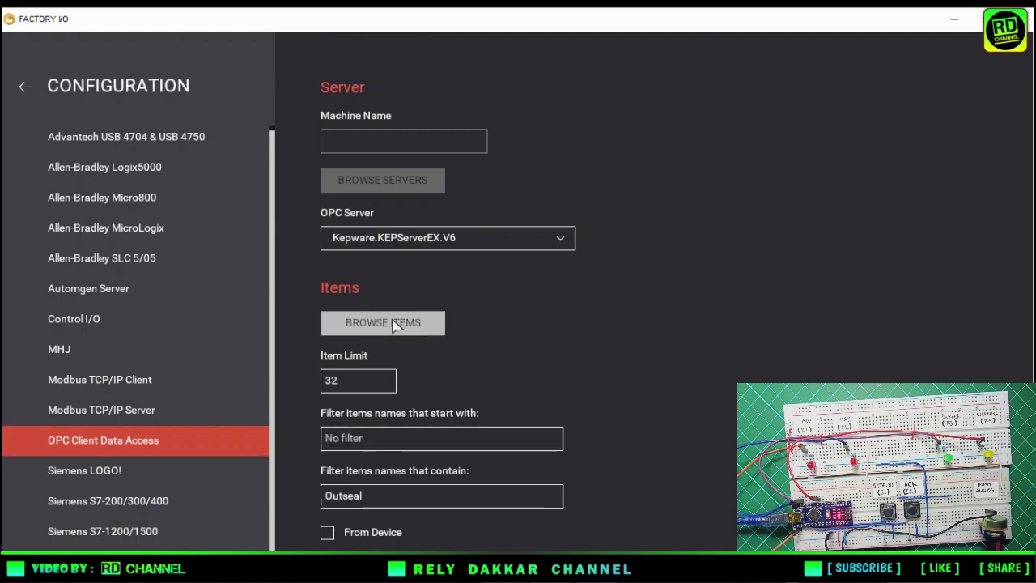
{"action": "left_click", "coordinate": [26, 86]}
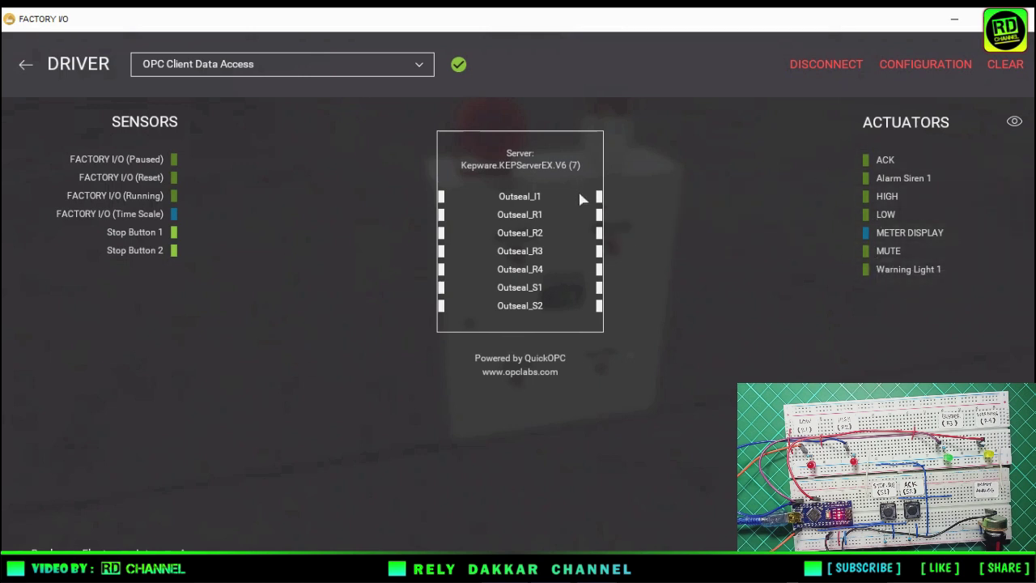
- Map the METER DISPLAY actuator to the Outseal_I1 item
{"action": "left_click_drag", "start_coordinate": [857, 238], "coordinate": [609, 207]}
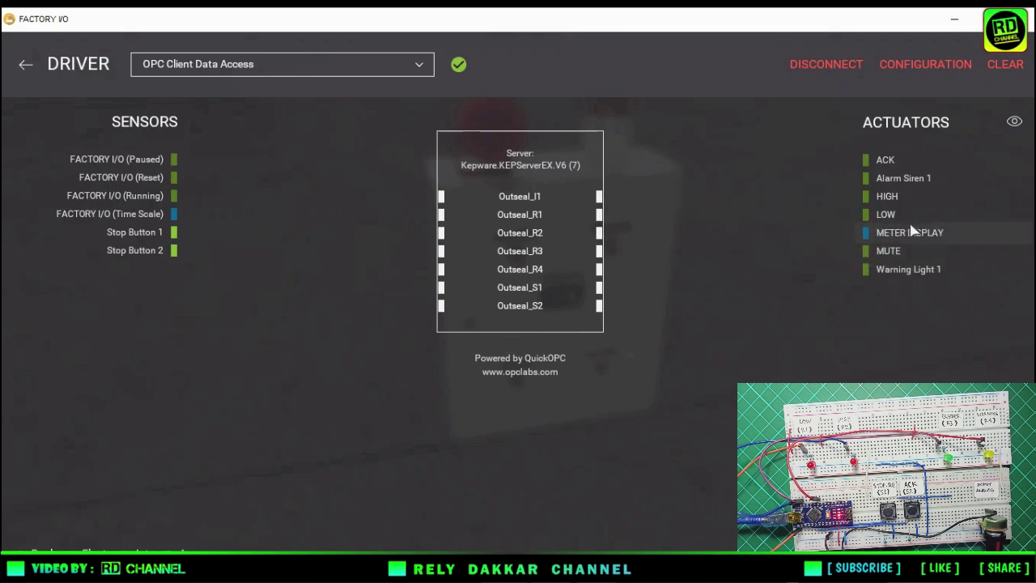
{"action": "left_click_drag", "start_coordinate": [898, 234], "coordinate": [663, 203]}
{"action": "left_click_drag", "start_coordinate": [881, 269], "coordinate": [887, 261]}
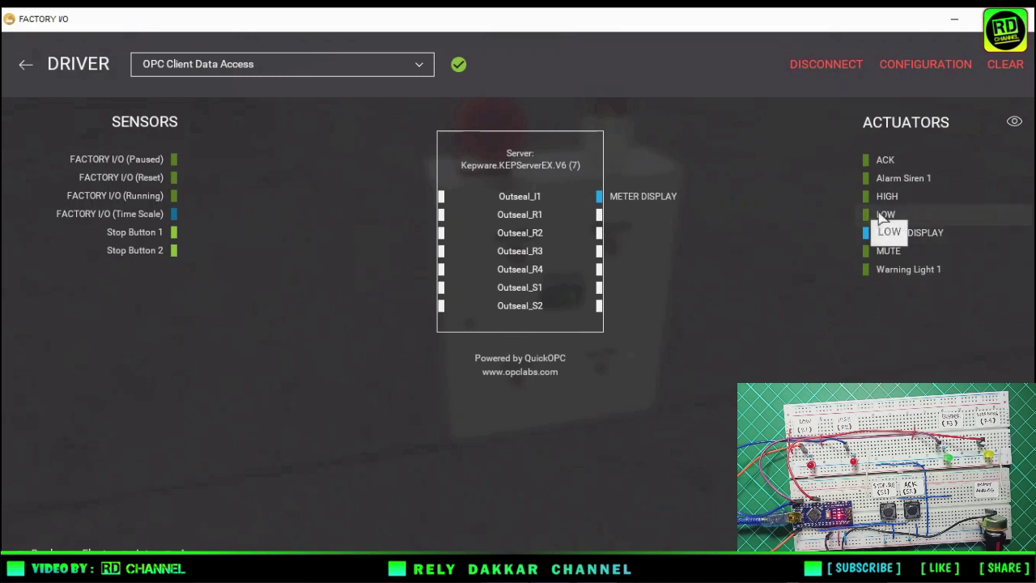
- Map LOW, HIGH, Alarm Siren 1 and Warning Light 1 to Outseal_R1, Outseal_R2, Outseal_R3 and Outseal_R4 respectively
{"action": "left_click_drag", "start_coordinate": [845, 219], "coordinate": [632, 220]}
{"action": "left_click_drag", "start_coordinate": [881, 197], "coordinate": [646, 234]}
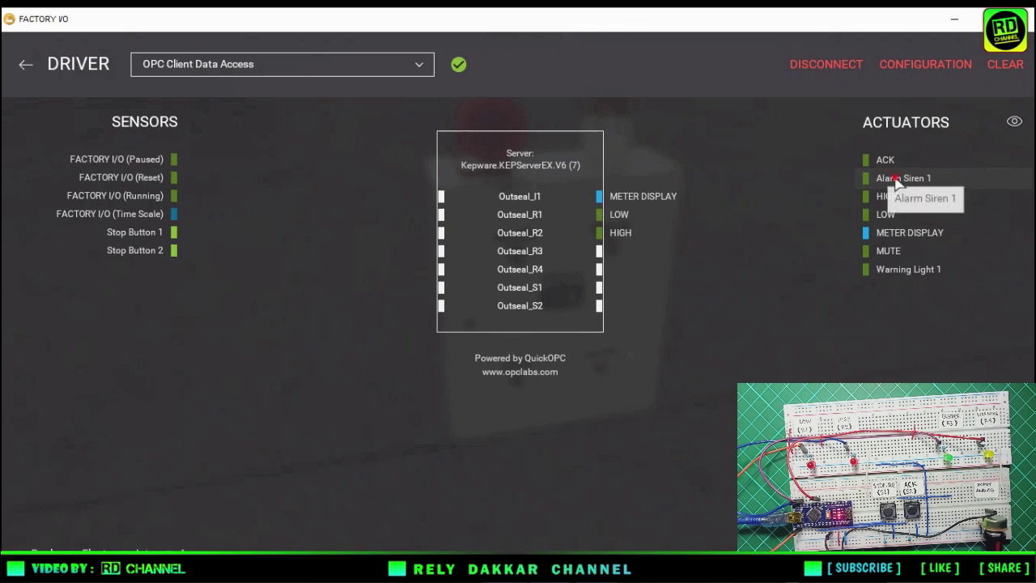
{"action": "left_click_drag", "start_coordinate": [897, 183], "coordinate": [656, 252]}
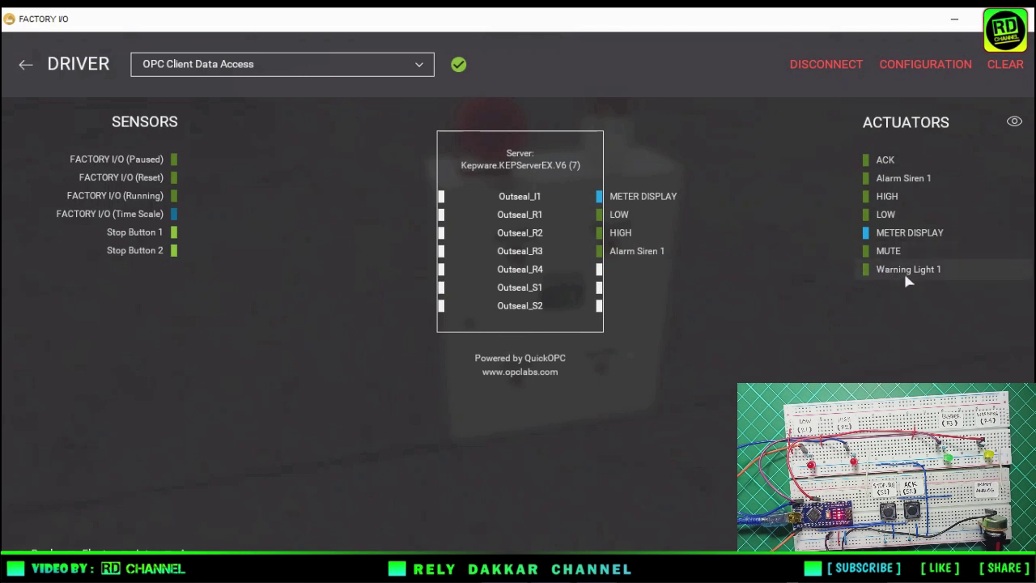
{"action": "left_click_drag", "start_coordinate": [901, 272], "coordinate": [648, 279]}
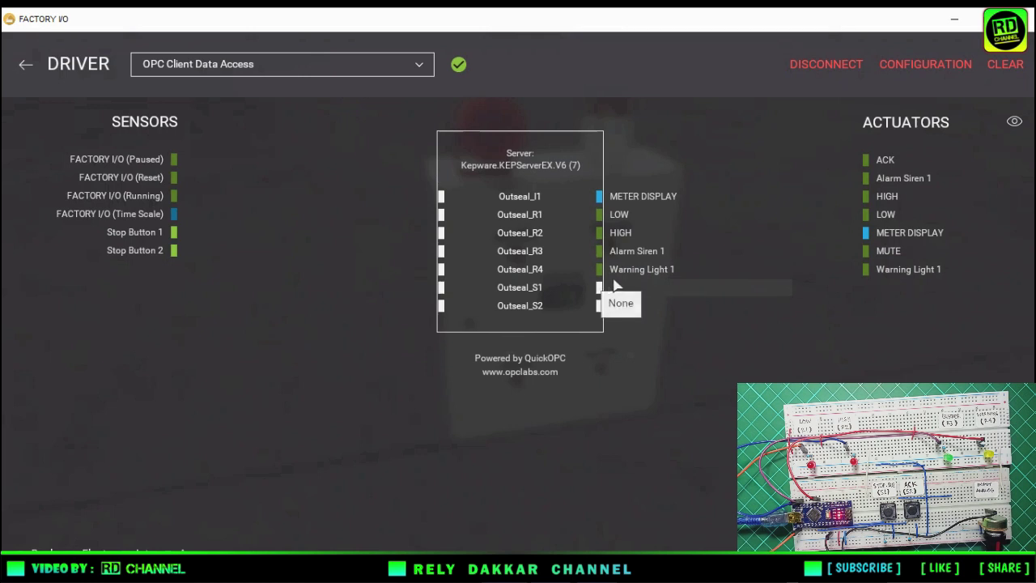
- Map the MUTE actuator to Outseal_S1 and ACK to Outseal_S2, and return to the scene
{"action": "left_click_drag", "start_coordinate": [846, 251], "coordinate": [660, 295]}
{"action": "left_click_drag", "start_coordinate": [888, 197], "coordinate": [891, 215]}
{"action": "left_click_drag", "start_coordinate": [885, 161], "coordinate": [637, 302]}
{"action": "left_click", "coordinate": [669, 335]}
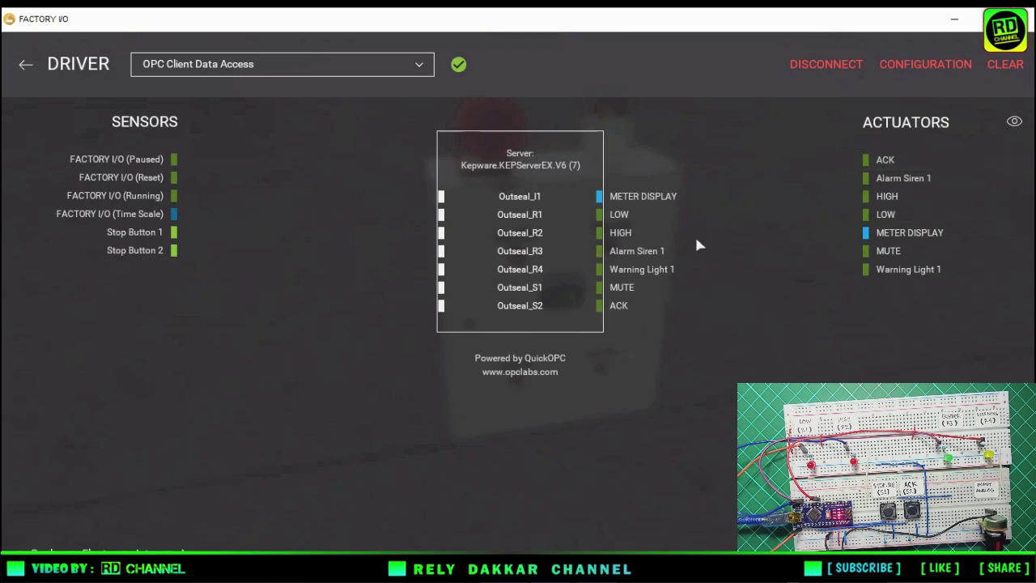
{"action": "left_click", "coordinate": [26, 65]}
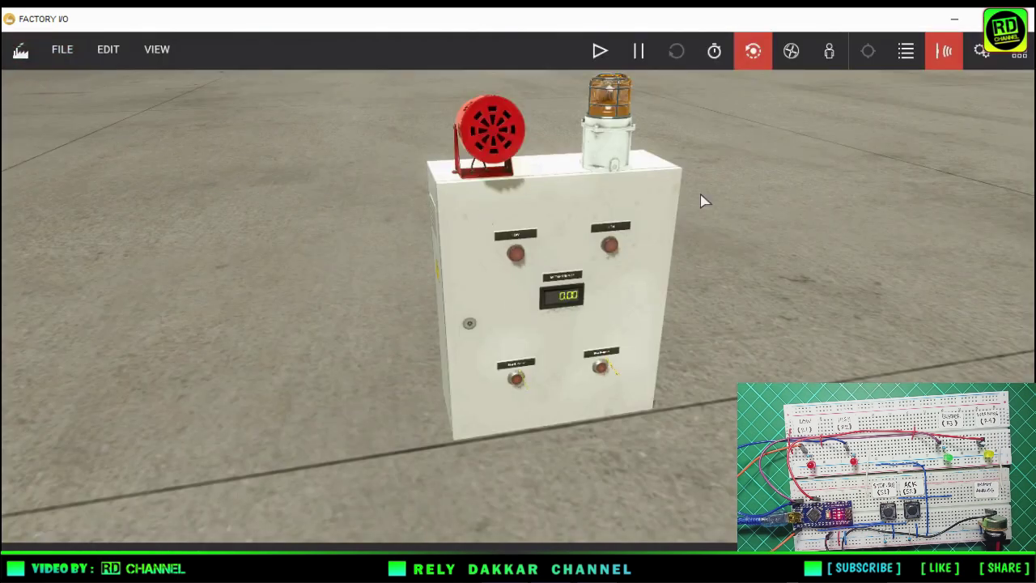
- Configure the alarm panel's digital display to use the Integer format
{"action": "left_click", "coordinate": [764, 222]}
{"action": "right_click", "coordinate": [569, 301]}
{"action": "mouse_move", "coordinate": [676, 544]}
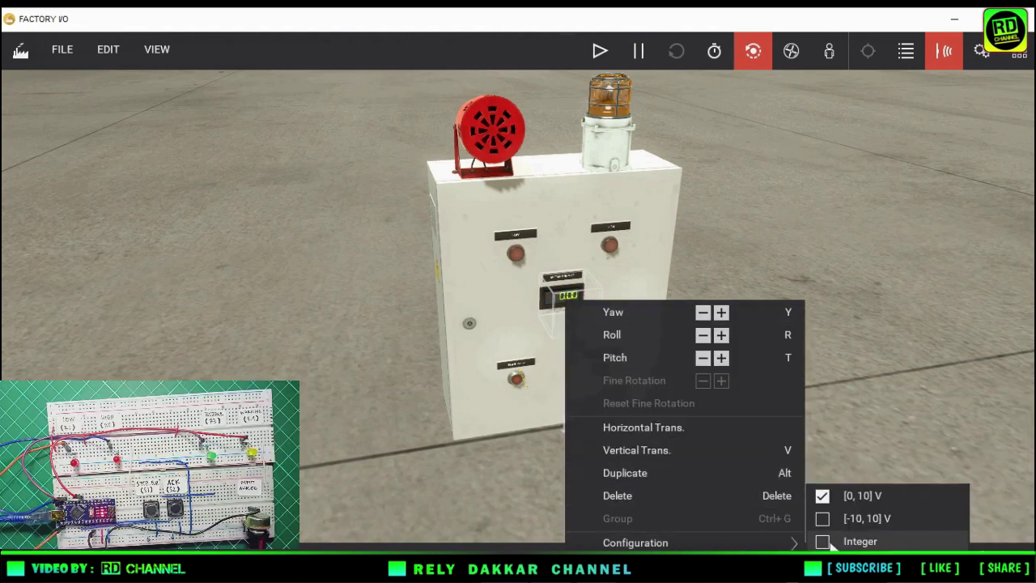
{"action": "left_click", "coordinate": [825, 542]}
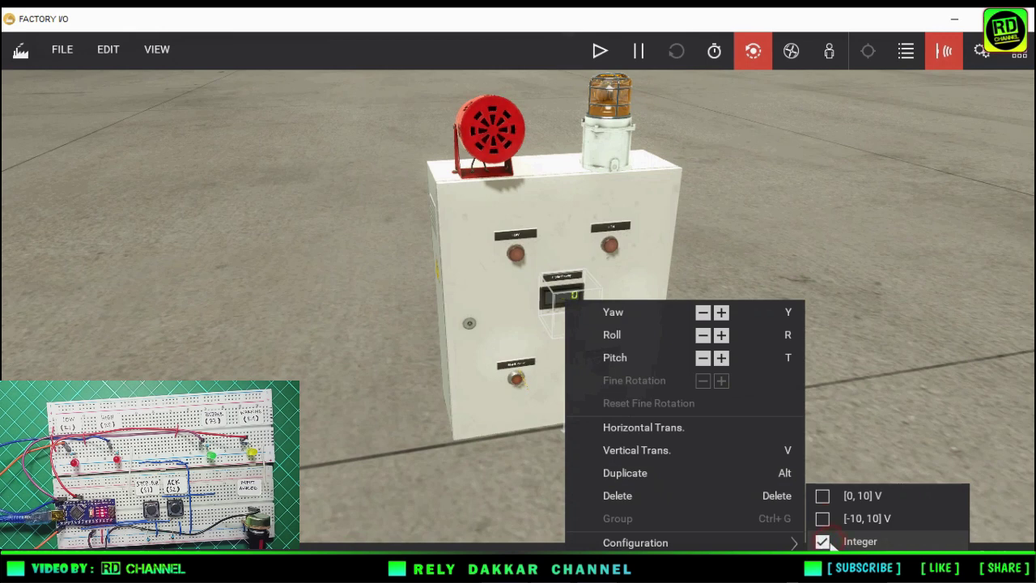
{"action": "left_click", "coordinate": [848, 425]}
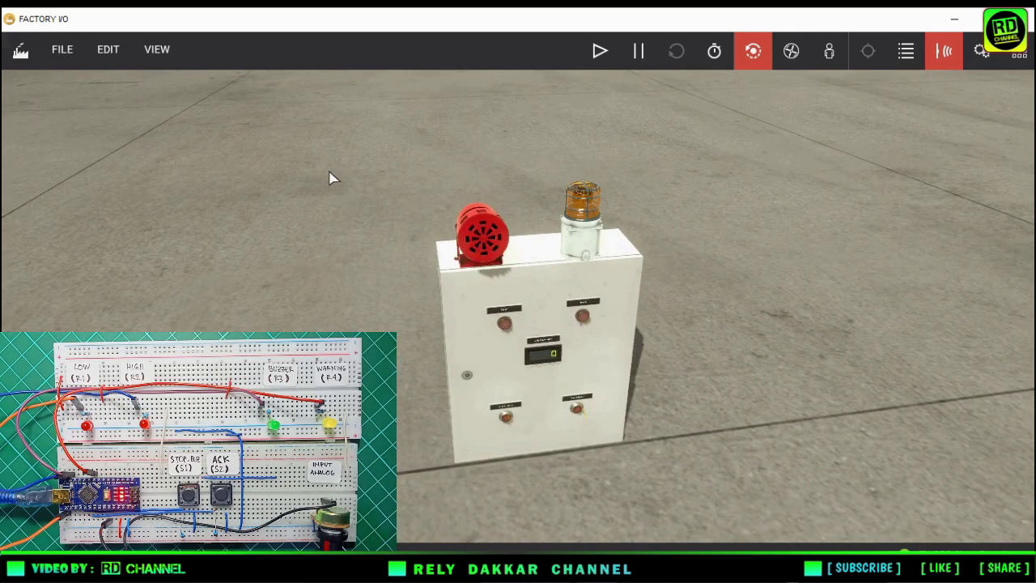
- Check the digital display's tag mapping in the driver and its configuration options in the scene
{"action": "left_click", "coordinate": [63, 49]}
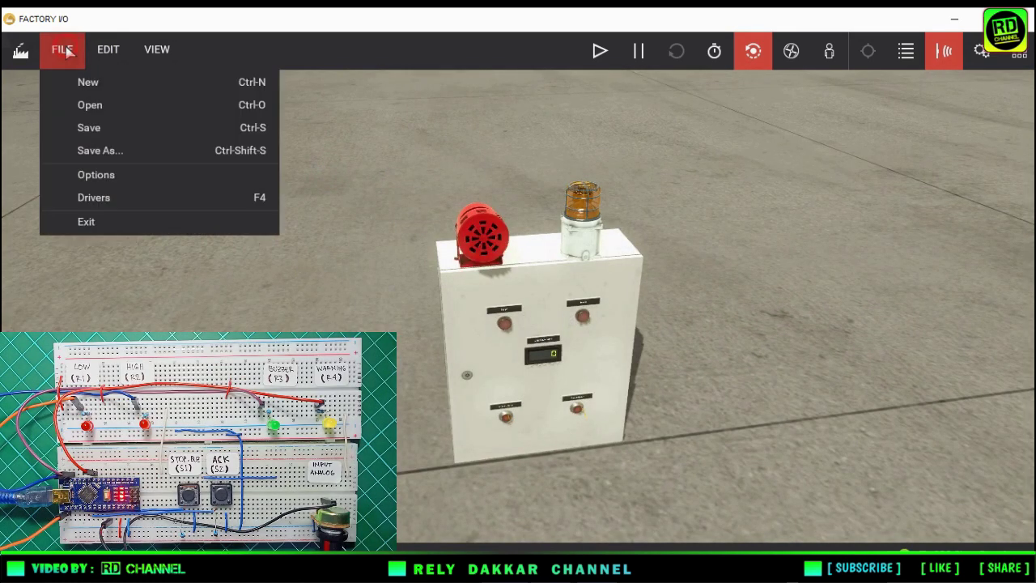
{"action": "left_click", "coordinate": [112, 195]}
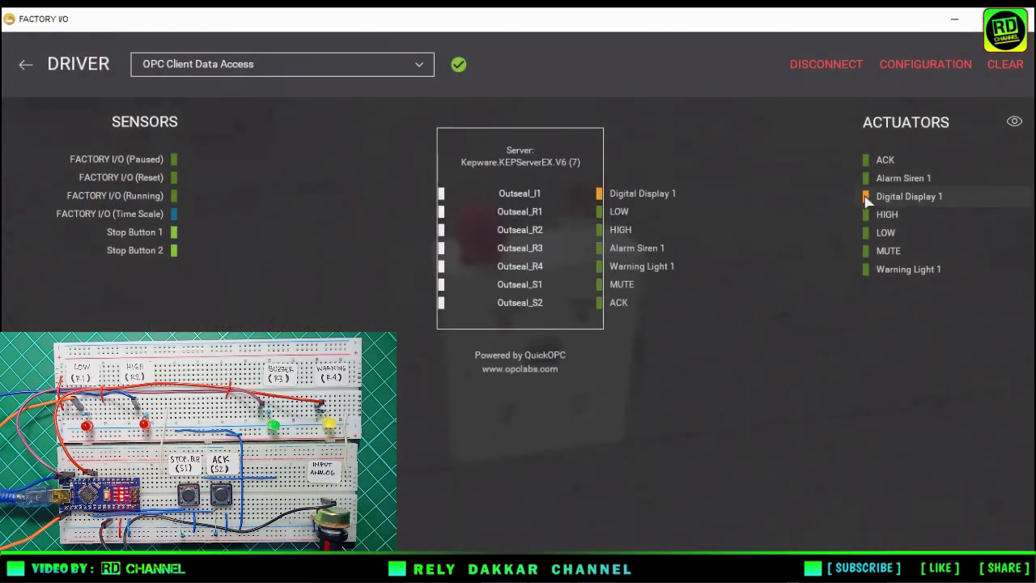
{"action": "left_click", "coordinate": [34, 63]}
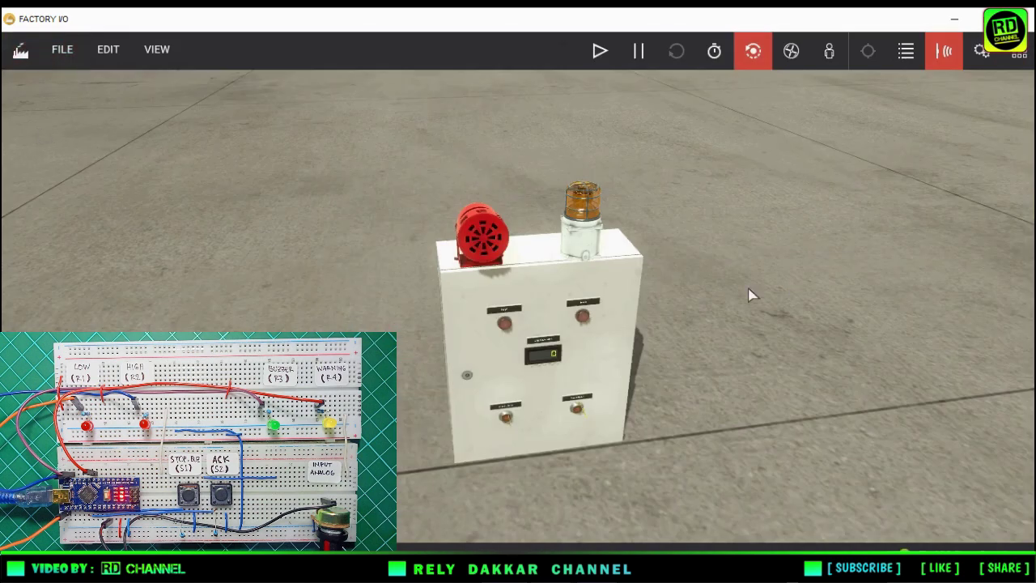
{"action": "right_click", "coordinate": [546, 364]}
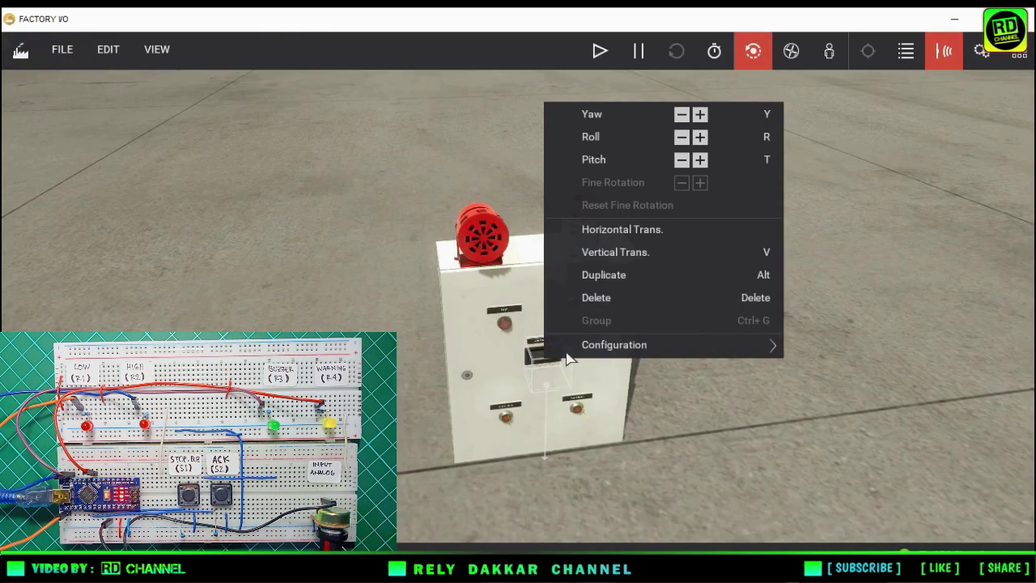
{"action": "mouse_move", "coordinate": [578, 345]}
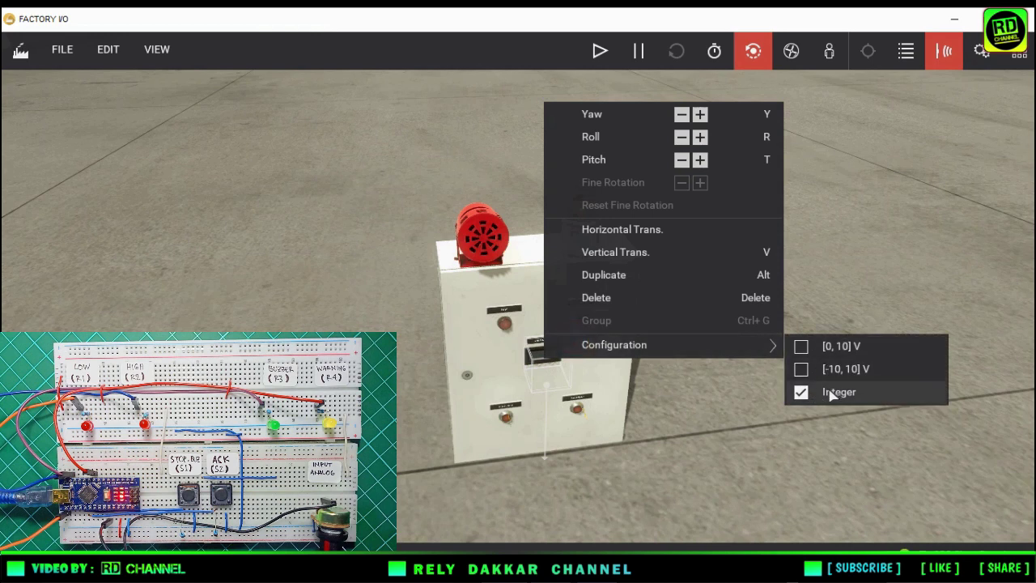
{"action": "left_click", "coordinate": [775, 435]}
- Unlink Digital Display 1 from Outseal_I1 in the driver, map it to that item again and return to the scene
{"action": "left_click", "coordinate": [62, 49]}
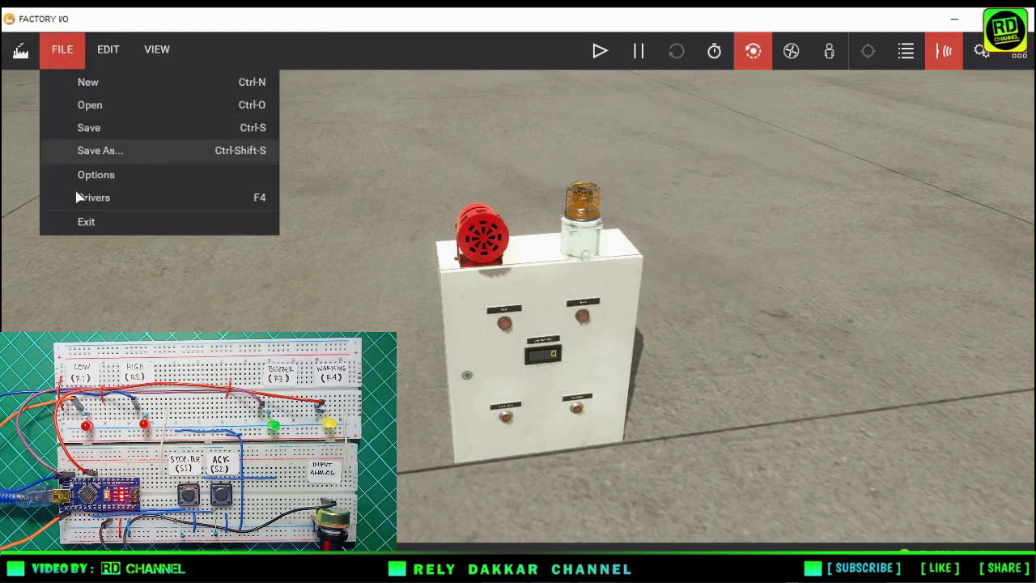
{"action": "left_click", "coordinate": [85, 196]}
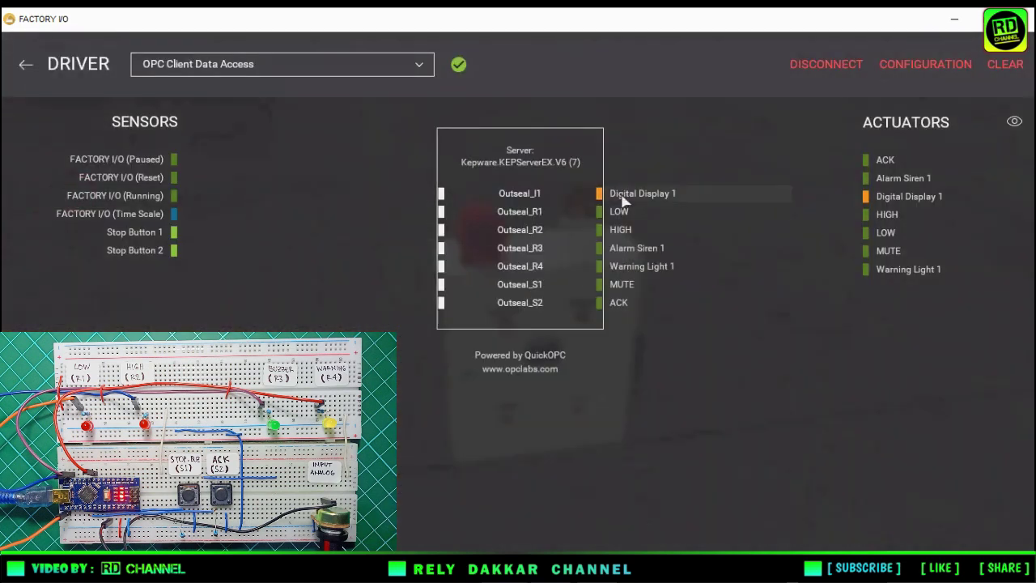
{"action": "left_click_drag", "start_coordinate": [624, 200], "coordinate": [905, 200]}
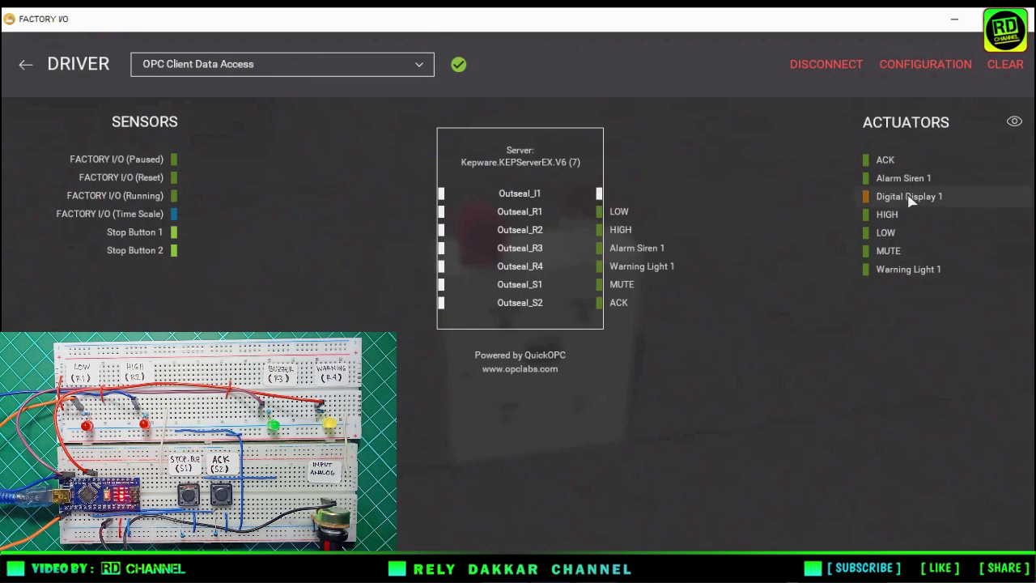
{"action": "left_click_drag", "start_coordinate": [911, 200], "coordinate": [648, 199]}
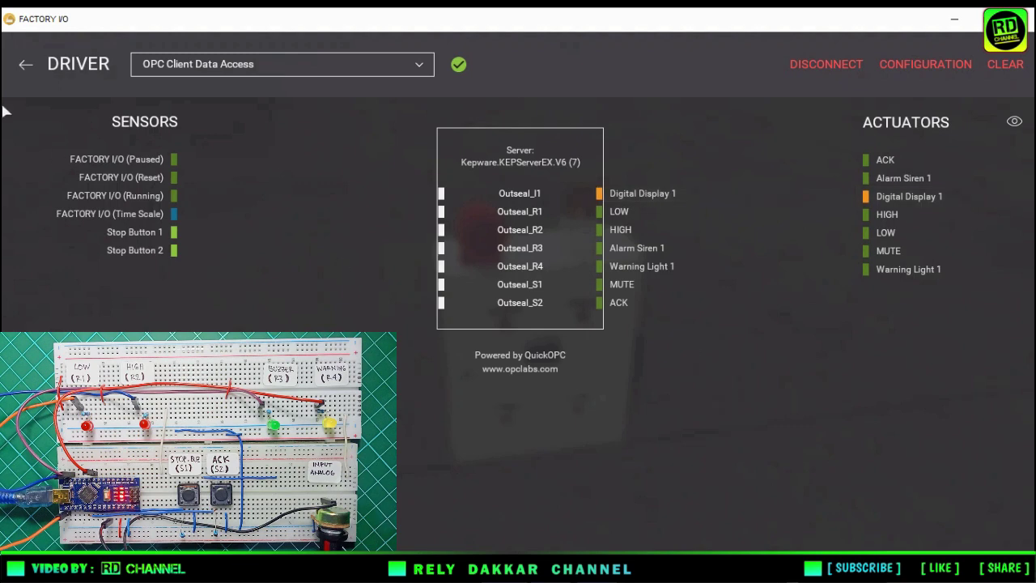
{"action": "left_click", "coordinate": [23, 66]}
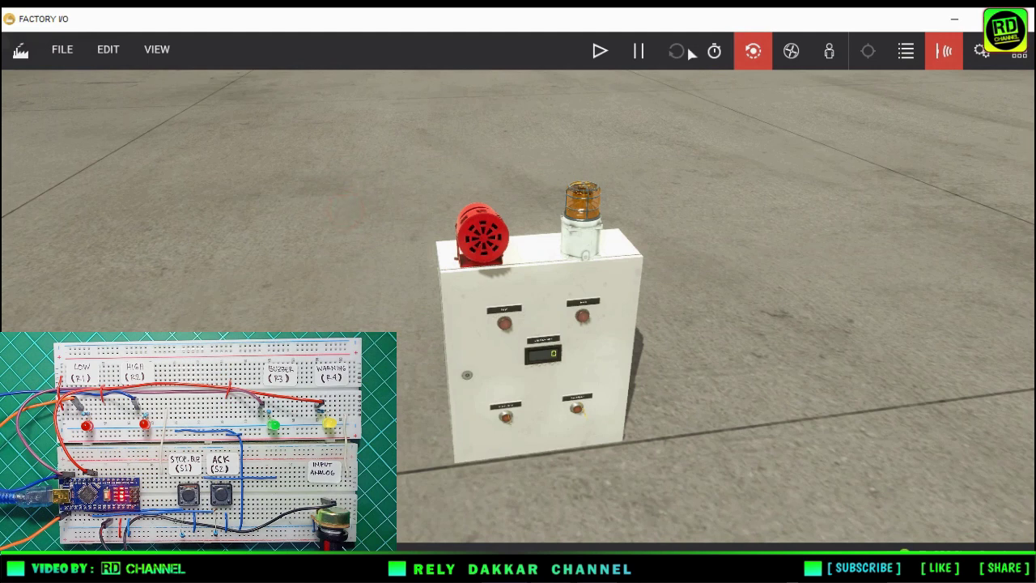
- Run the simulation and bring the front of the alarm panel into close view
{"action": "left_click", "coordinate": [602, 51]}
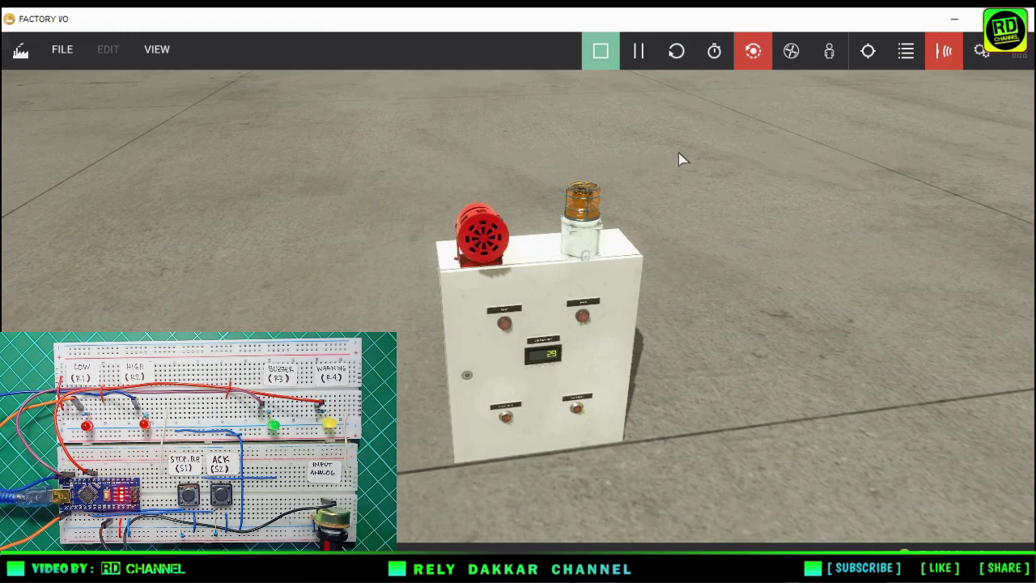
{"action": "right_click_drag", "start_coordinate": [640, 247], "coordinate": [650, 313]}
{"action": "scroll", "coordinate": [654, 296], "scroll_direction": "up", "scroll_amount": 2}
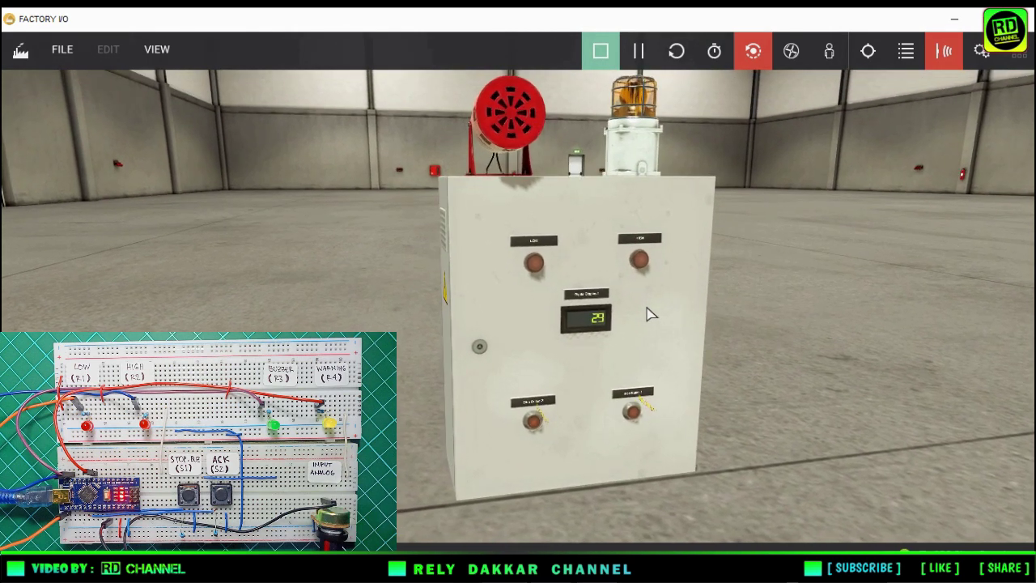
{"action": "right_click_drag", "start_coordinate": [796, 275], "coordinate": [775, 276]}
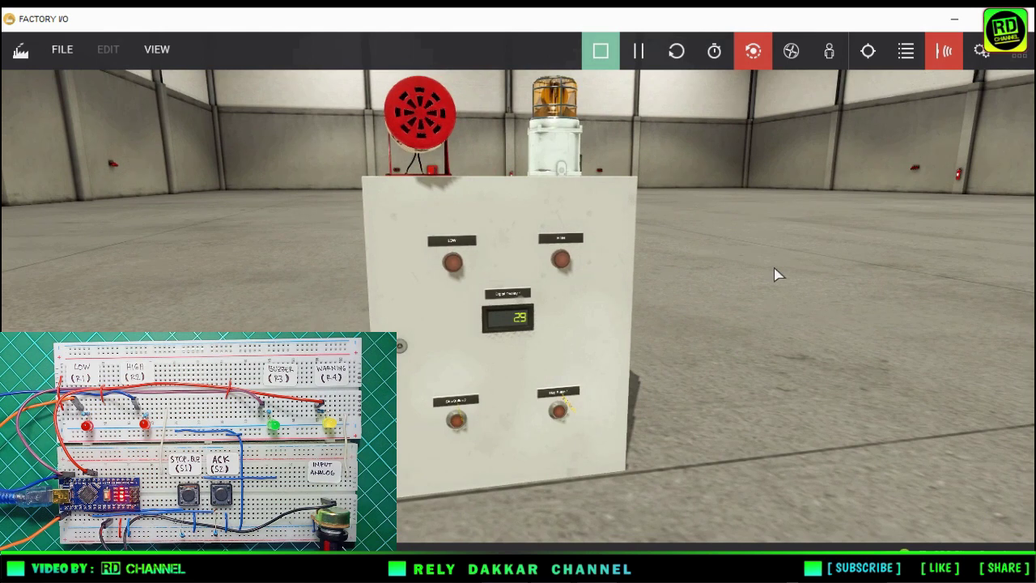